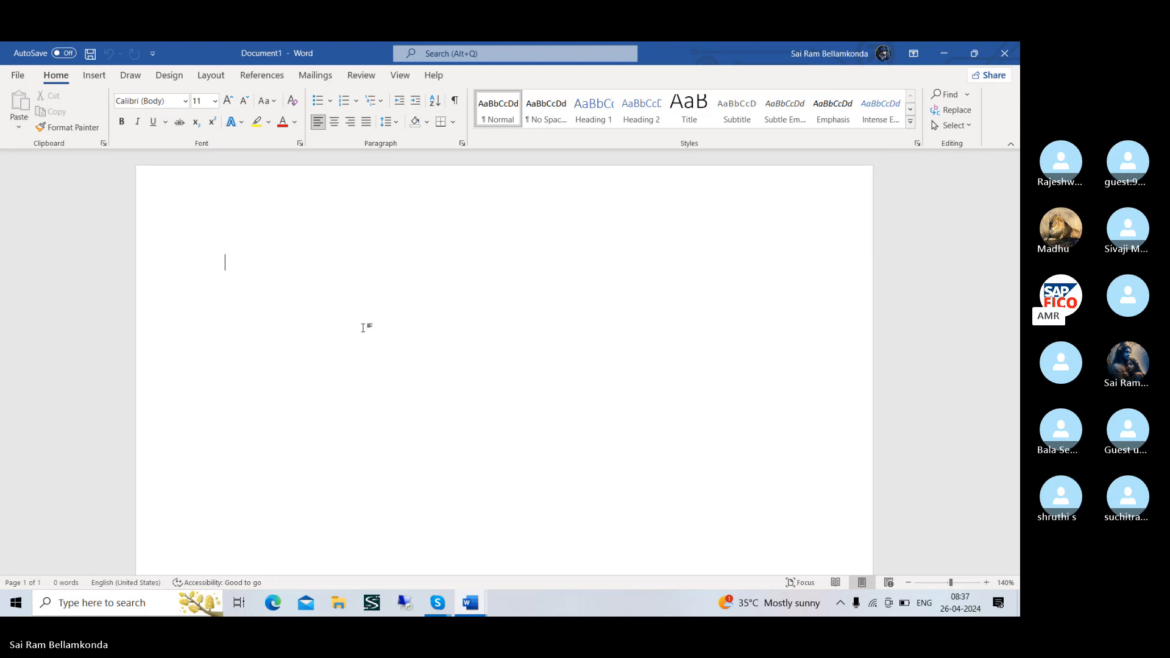
key(super)
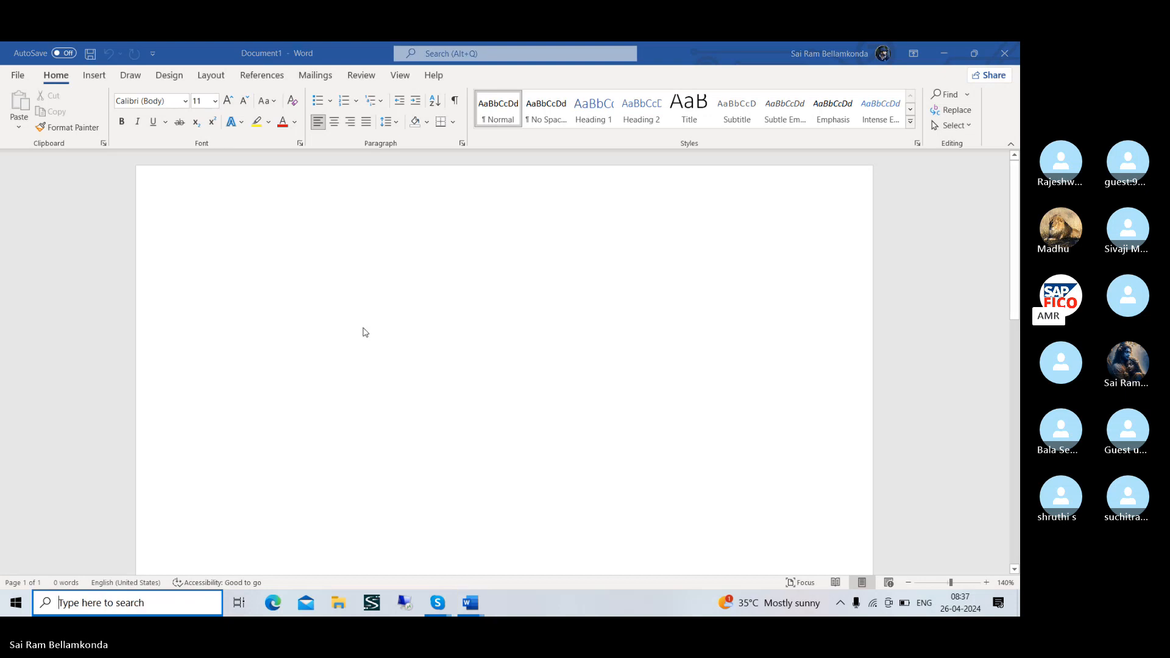
key(super)
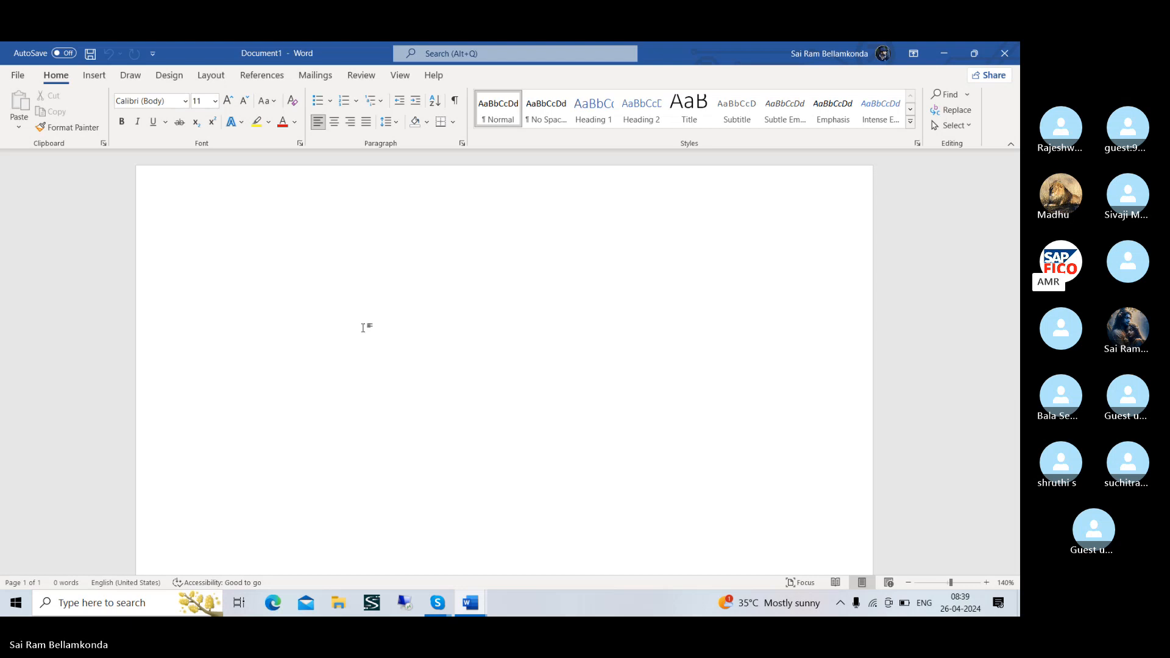
key(alt+Tab)
key(alt+Tab)
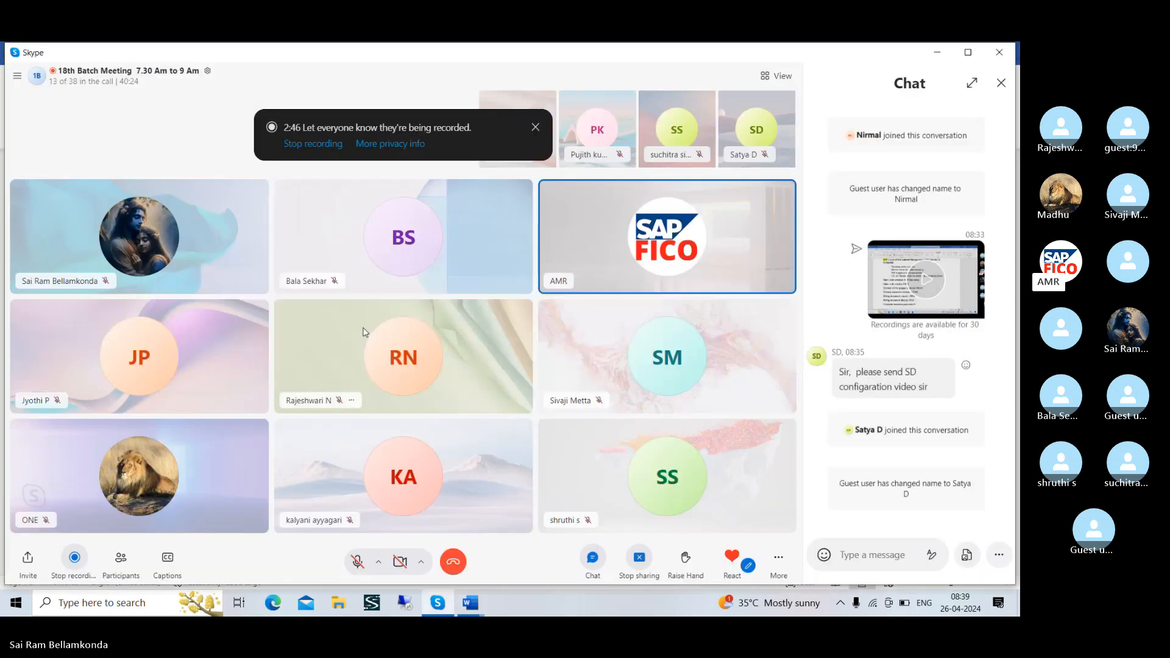
key(alt+Tab)
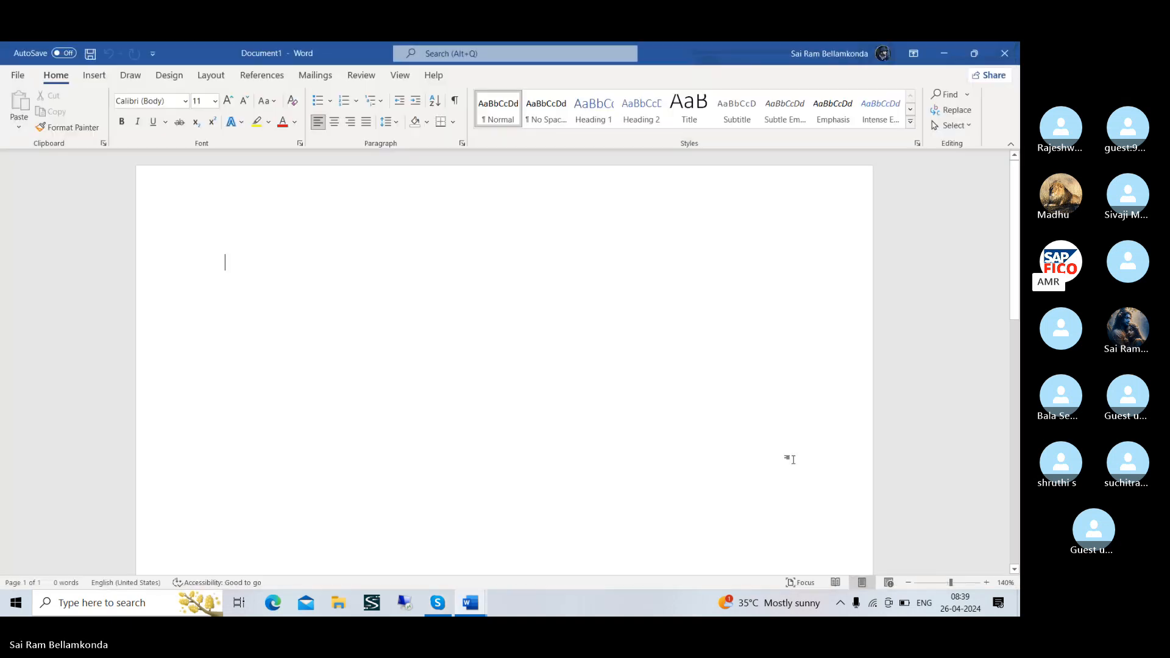
key(alt+Tab)
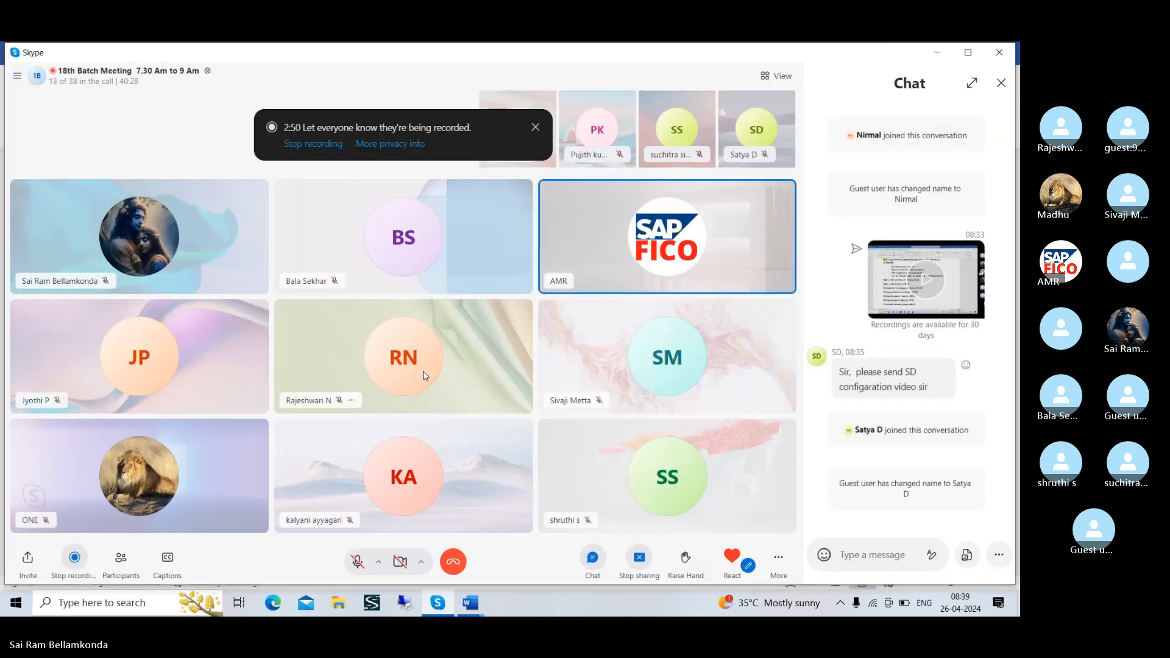
key(alt+Tab)
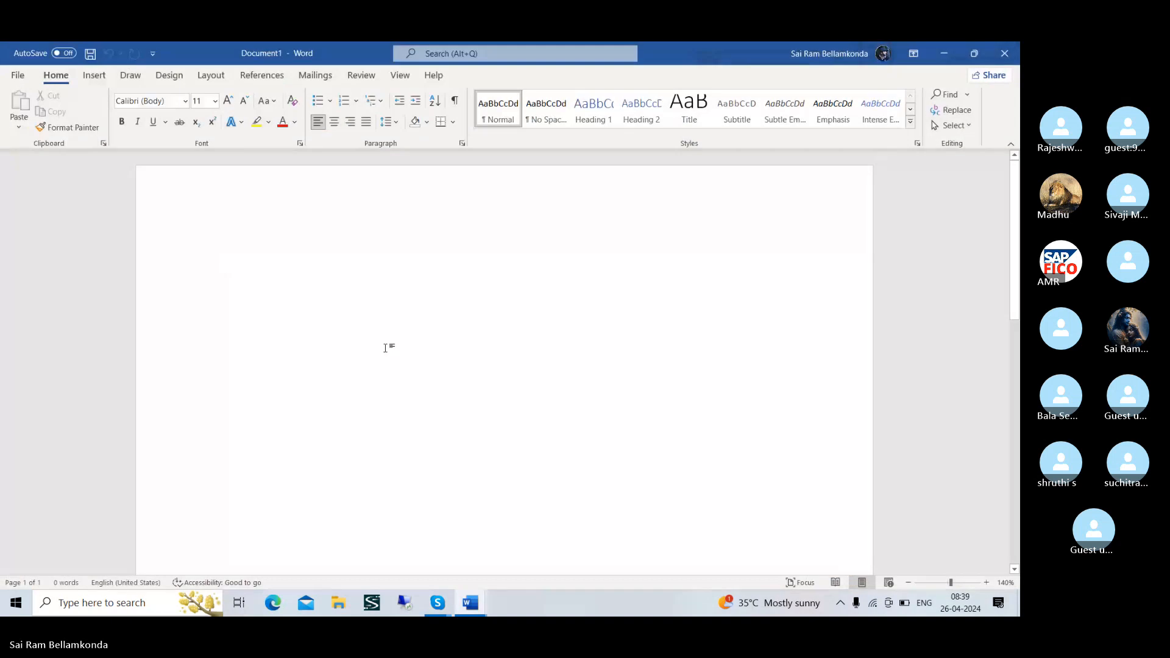
- Write the heading "Vendor invoice posting FB60" on the first line of the blank document
text(Ve)
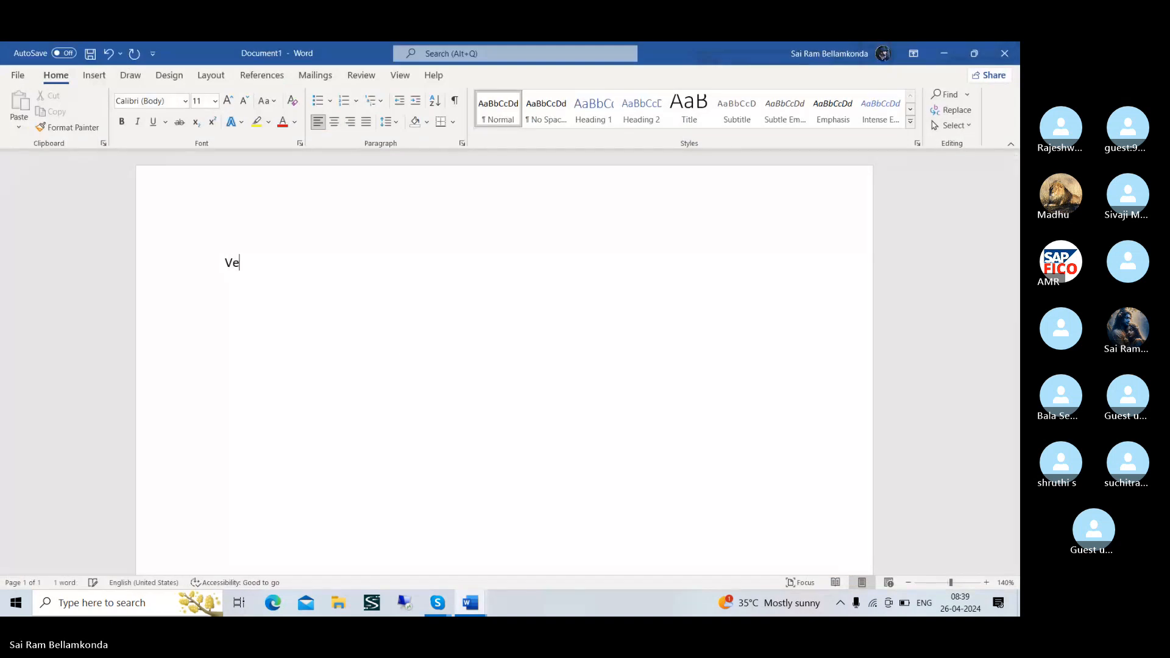
text(ndor inv)
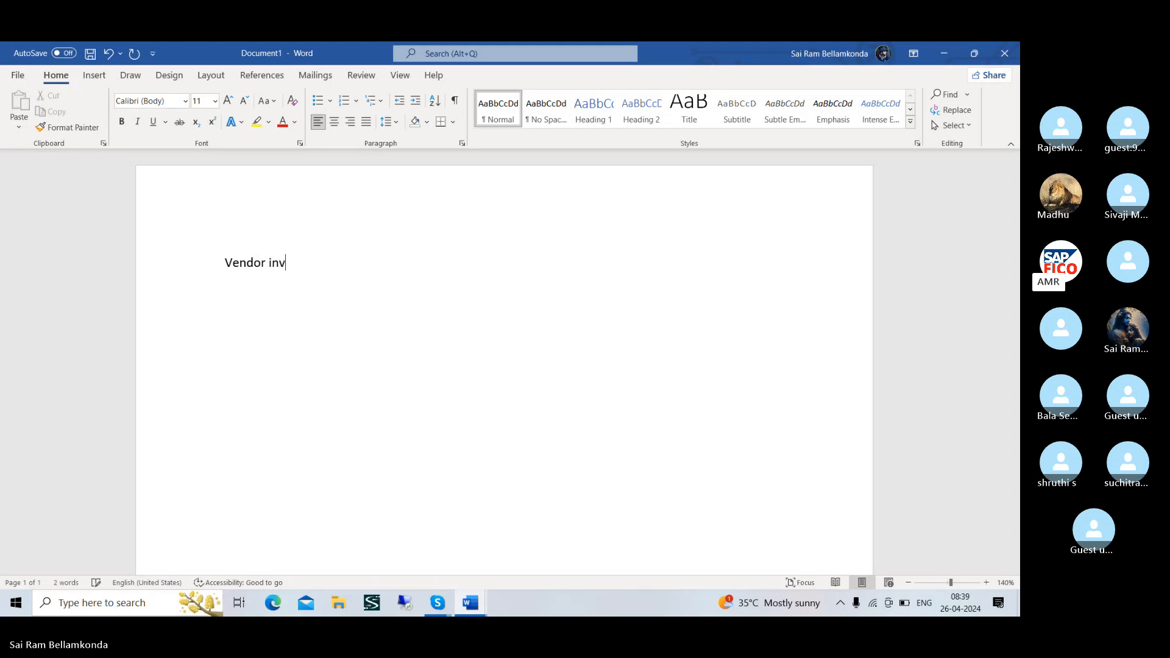
text(oice p)
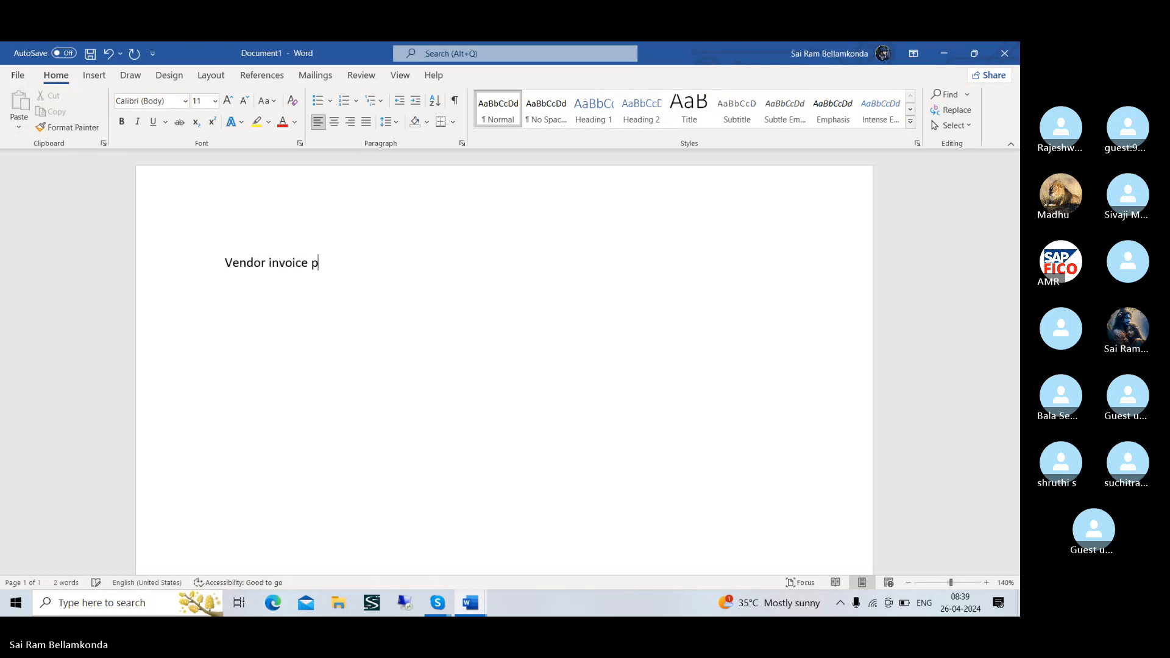
text(osting Fb60)
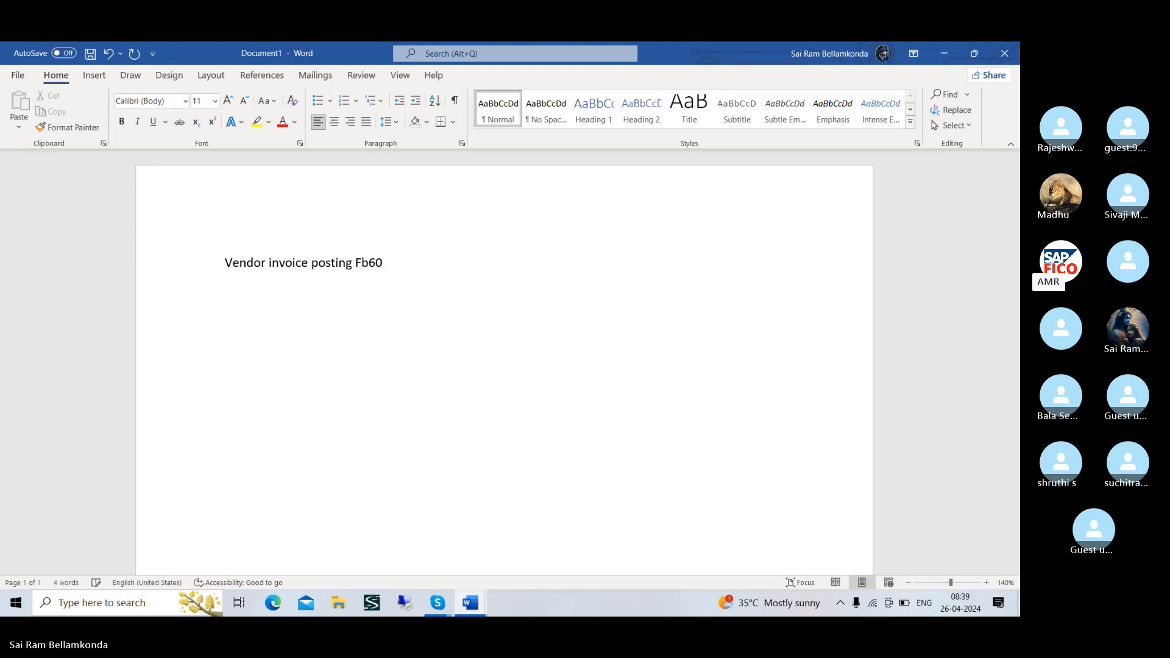
key(BackSpace)
key(BackSpace)
key(BackSpace)
text(B60)
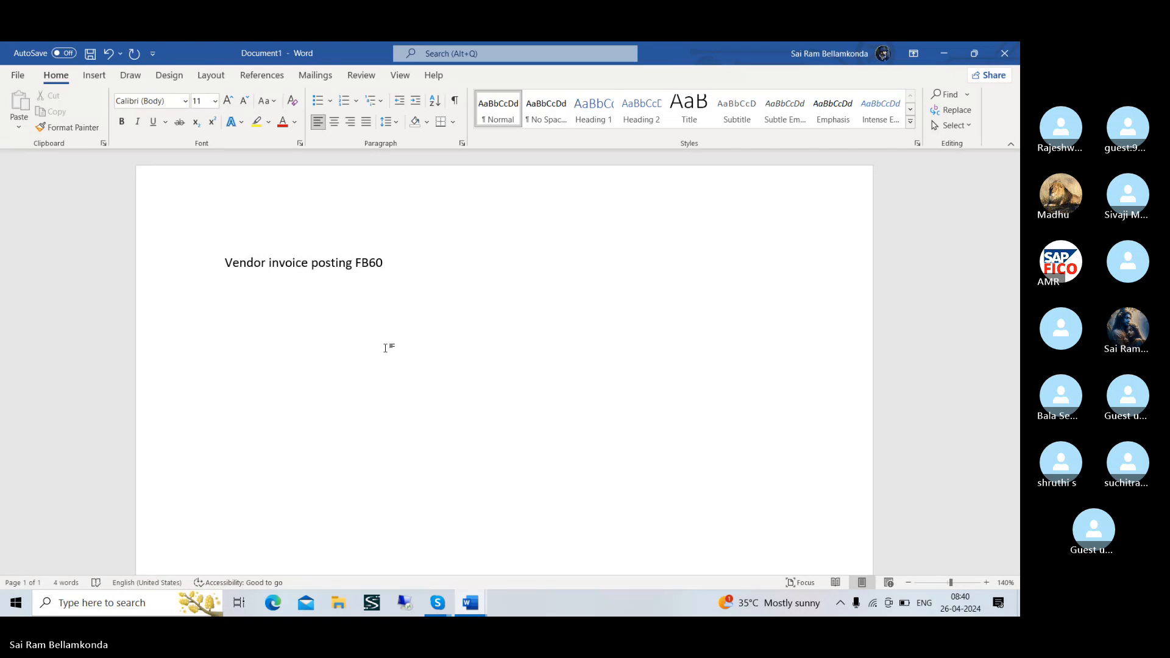
- Enlarge the whole heading to 16 pt and make it bold
key(ctrl+a)
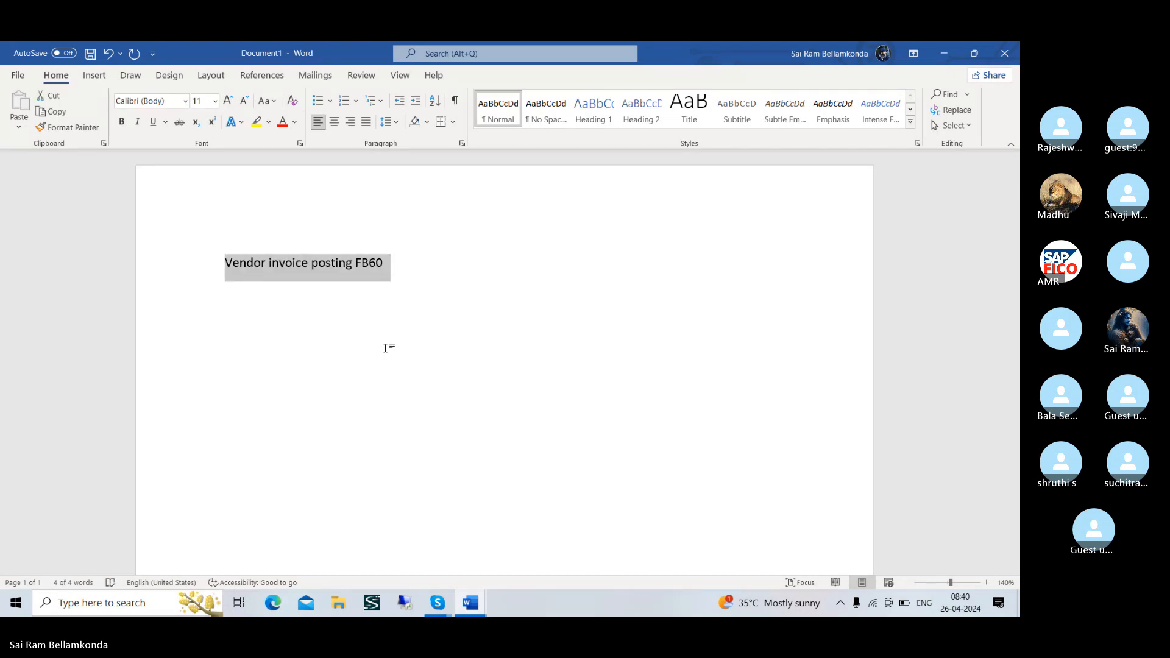
key(ctrl+bracketright)
key(ctrl+bracketright)
key(ctrl+bracketright)
key(ctrl+bracketright)
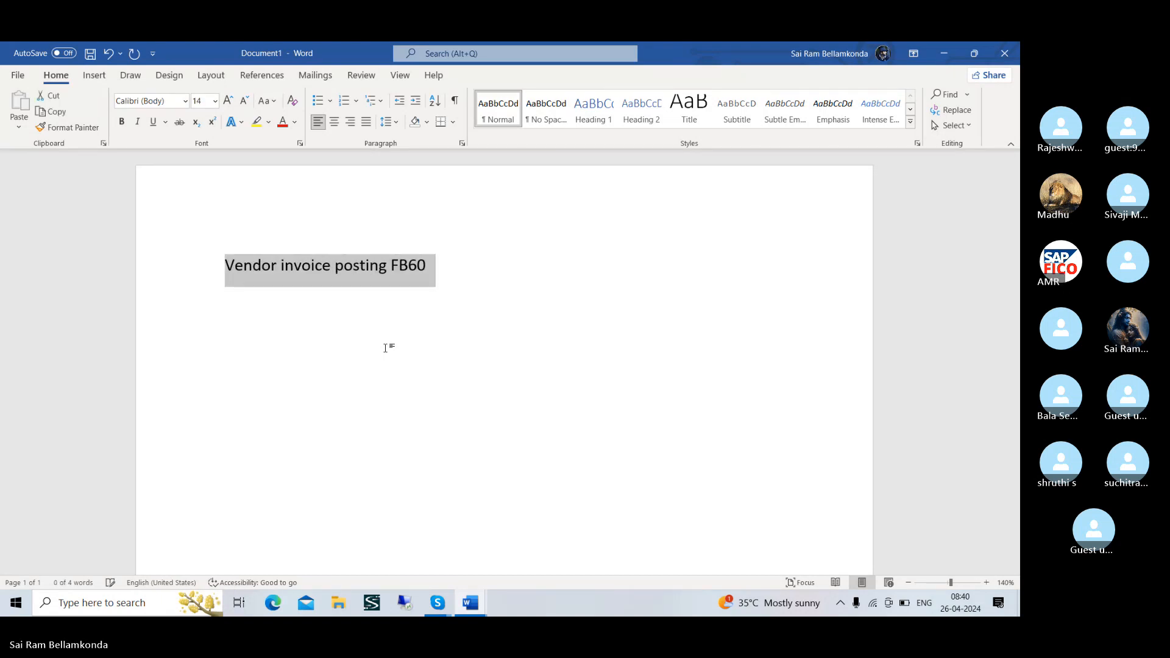
key(ctrl+bracketright)
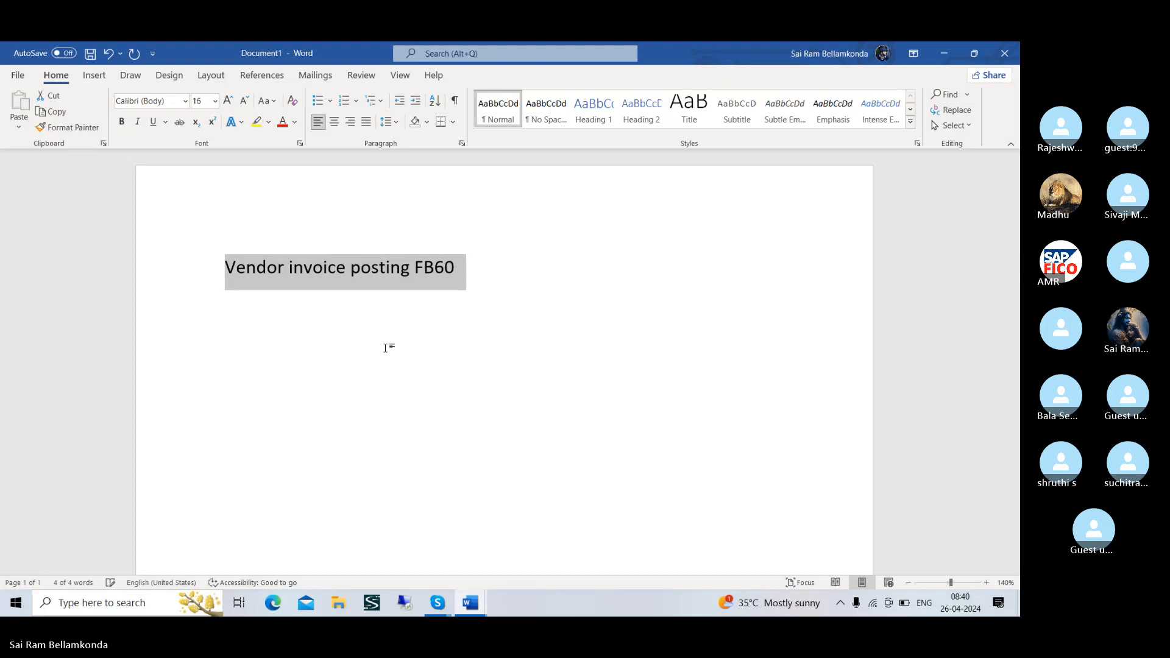
key(ctrl+b)
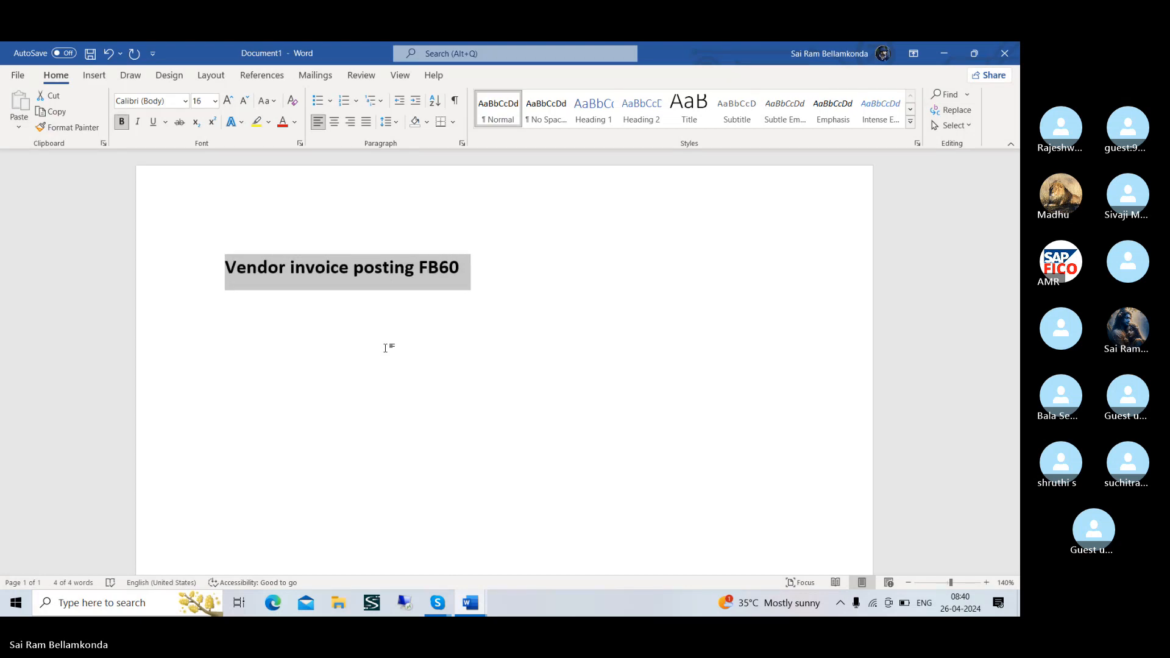
- Add the journal entry lines "Raw material ac" and "To vendor ac" below the invoice posting heading
key(Down)
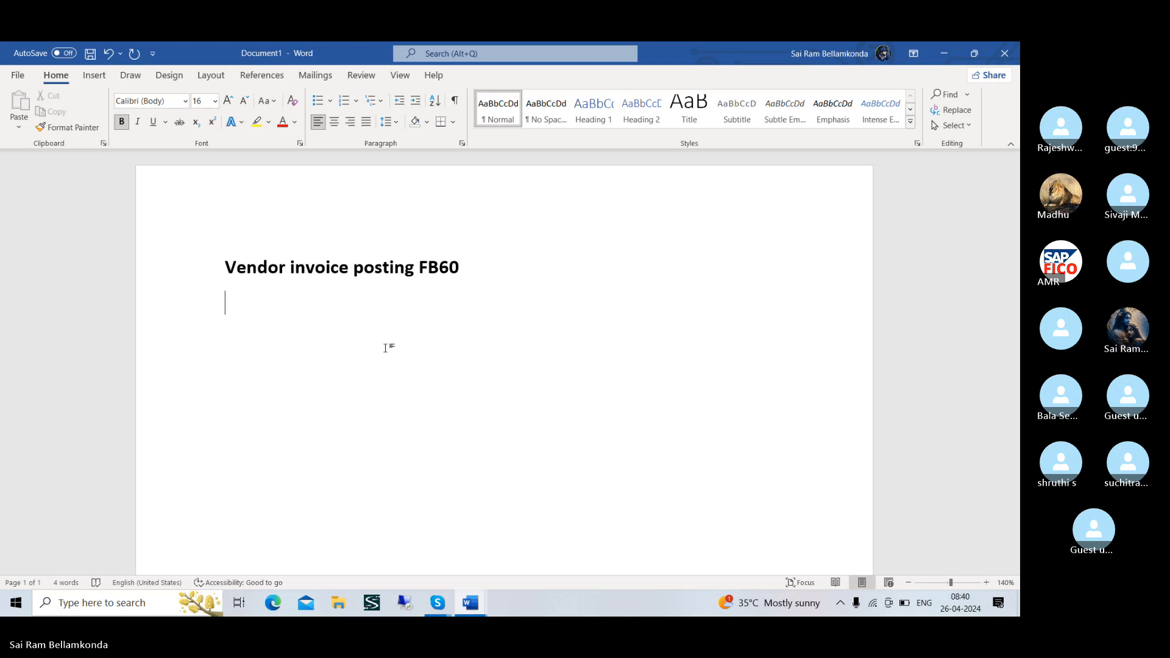
text(raw matreia)
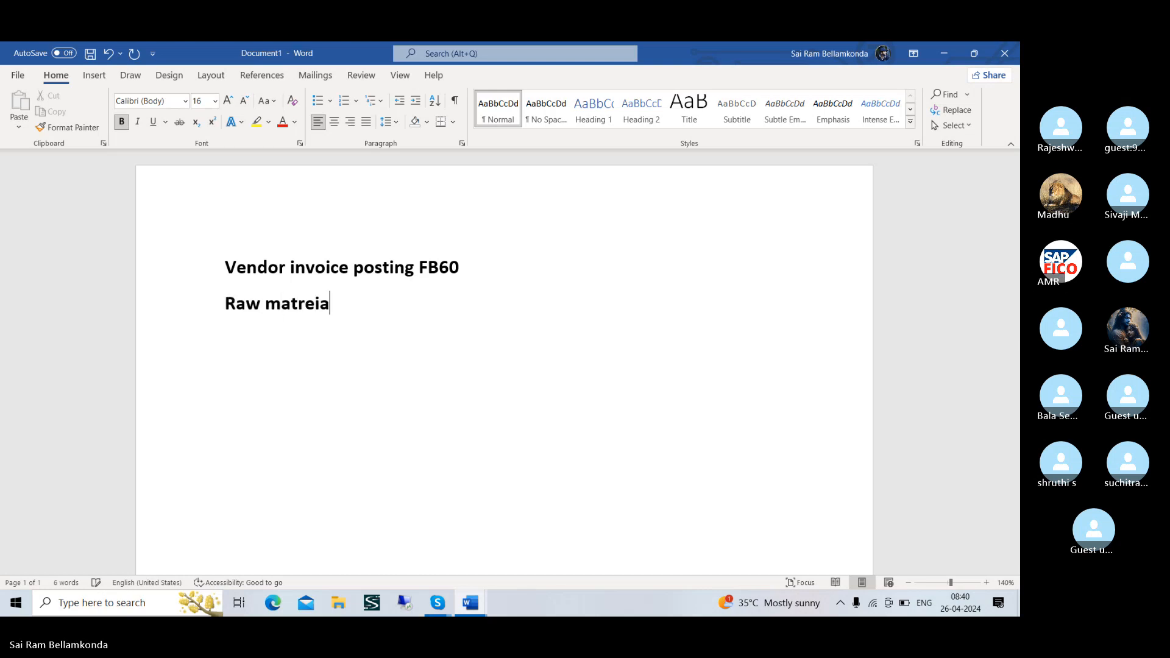
key(BackSpace)
key(BackSpace)
key(BackSpace)
key(BackSpace)
text(erial ac)
key(Return)
text(to vendor )
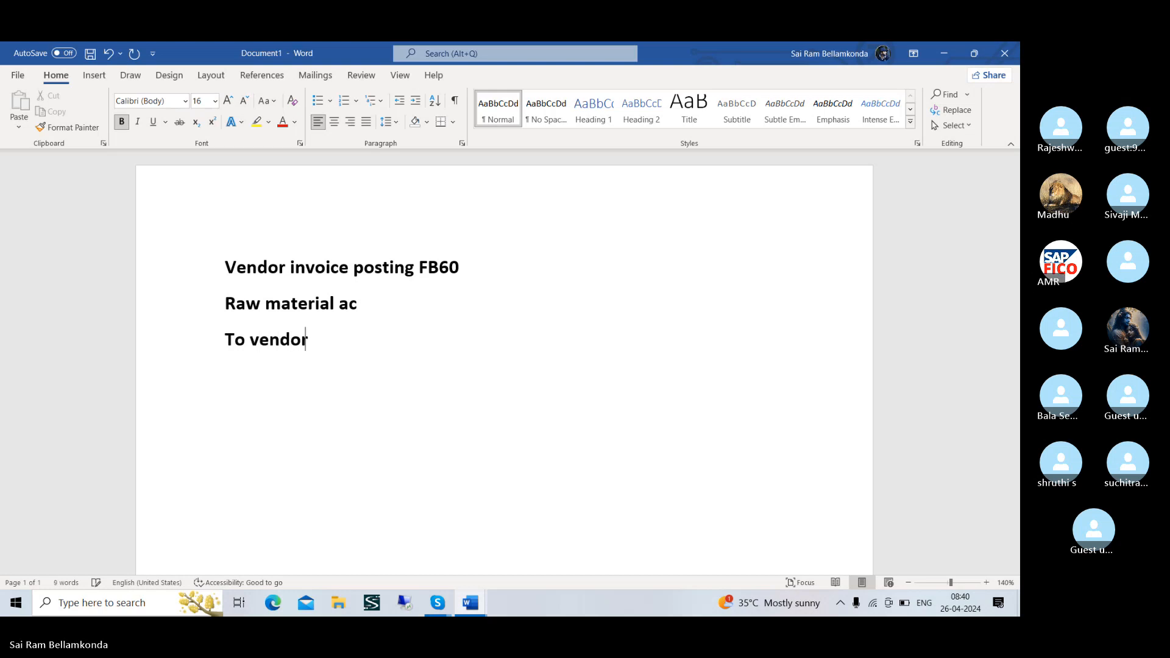
text(ac)
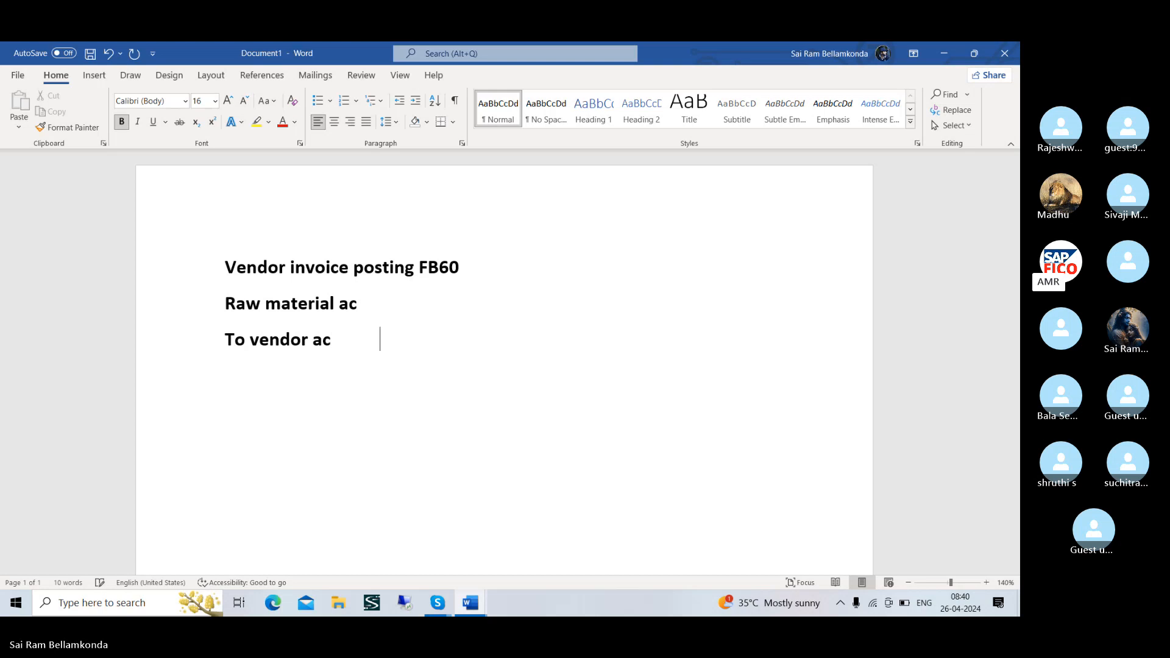
- Enter the amount 100000 on both the raw material and vendor lines, with the vendor amount spaced farther out as the credit
text(           1000)
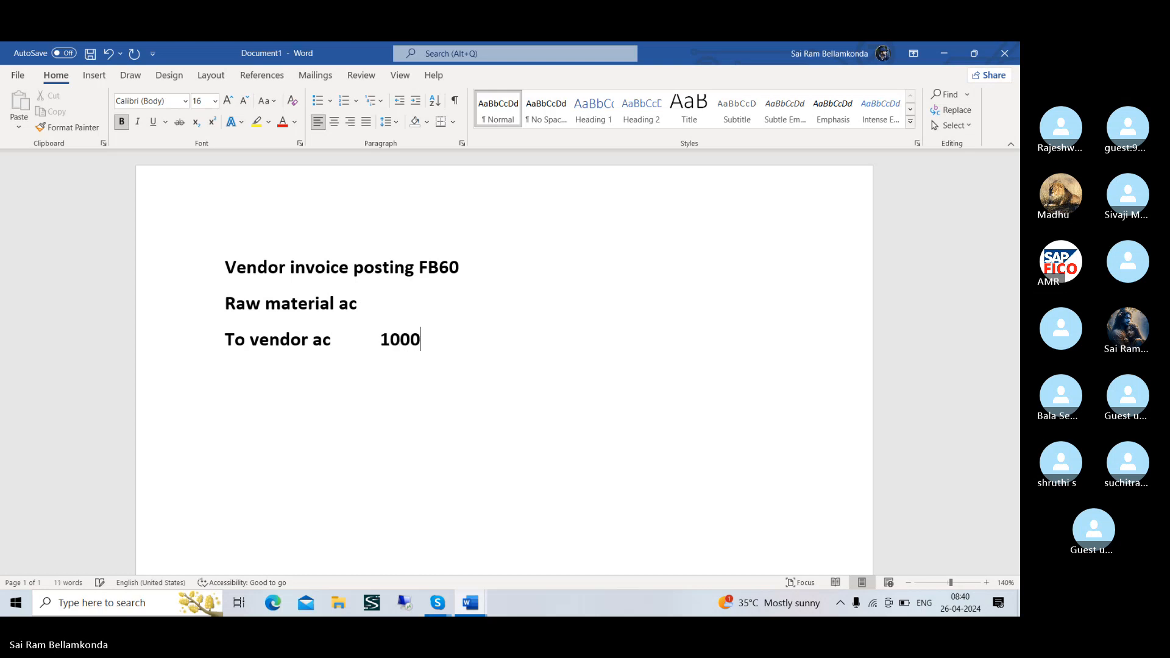
text(00)
click(358, 304)
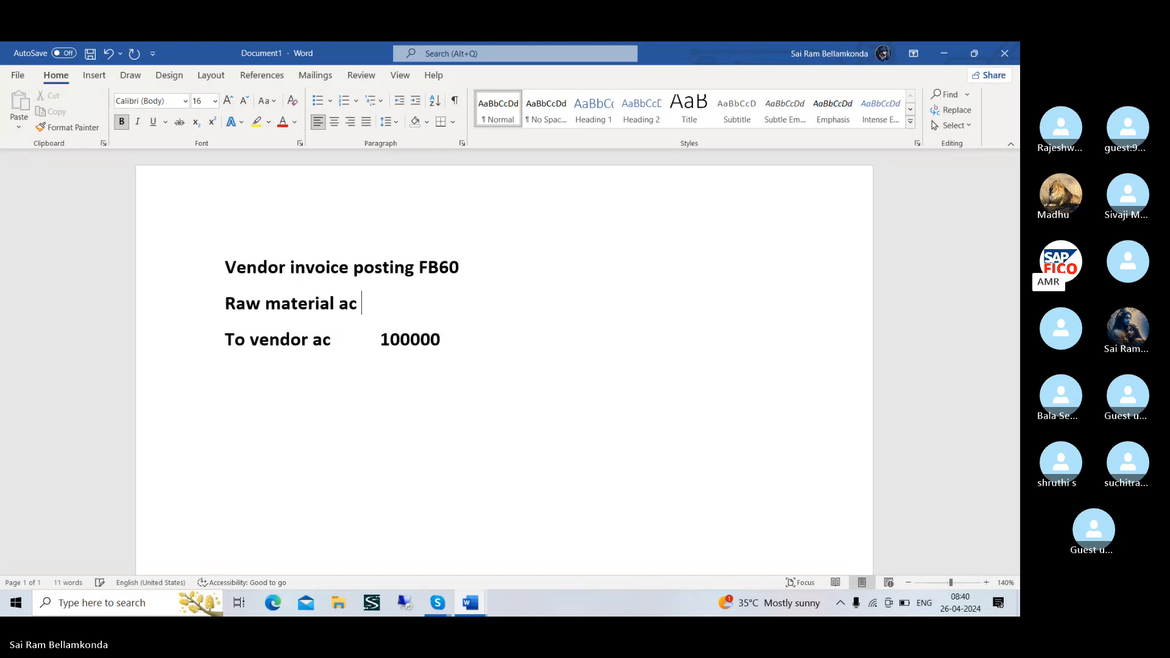
text(10000)
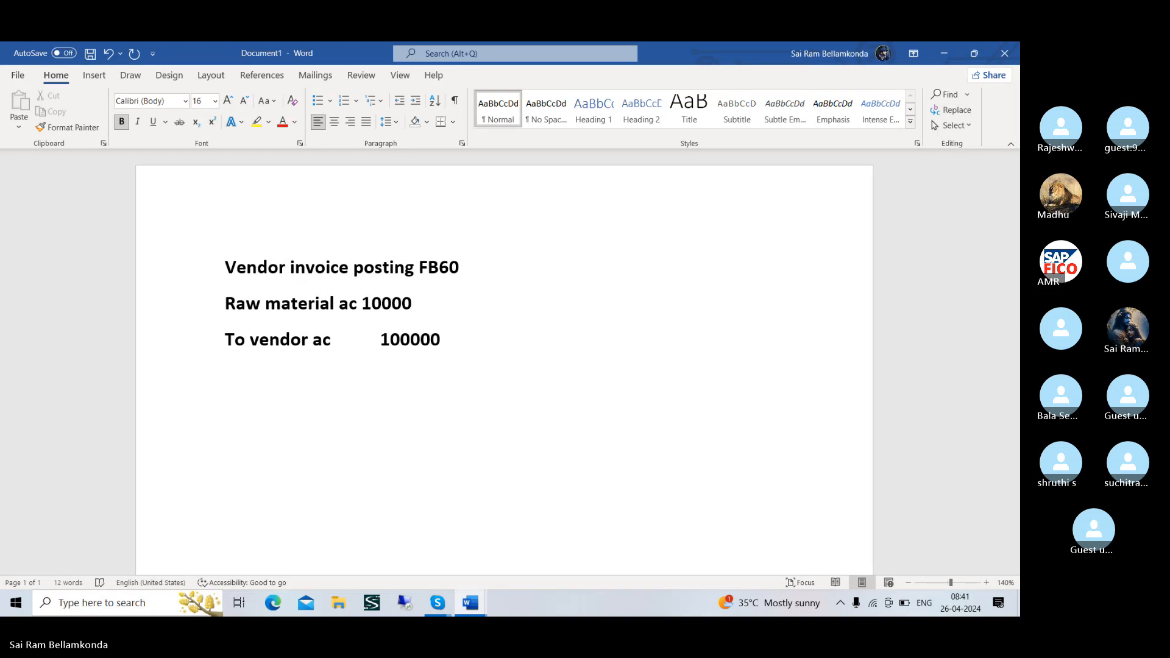
text(0)
click(421, 340)
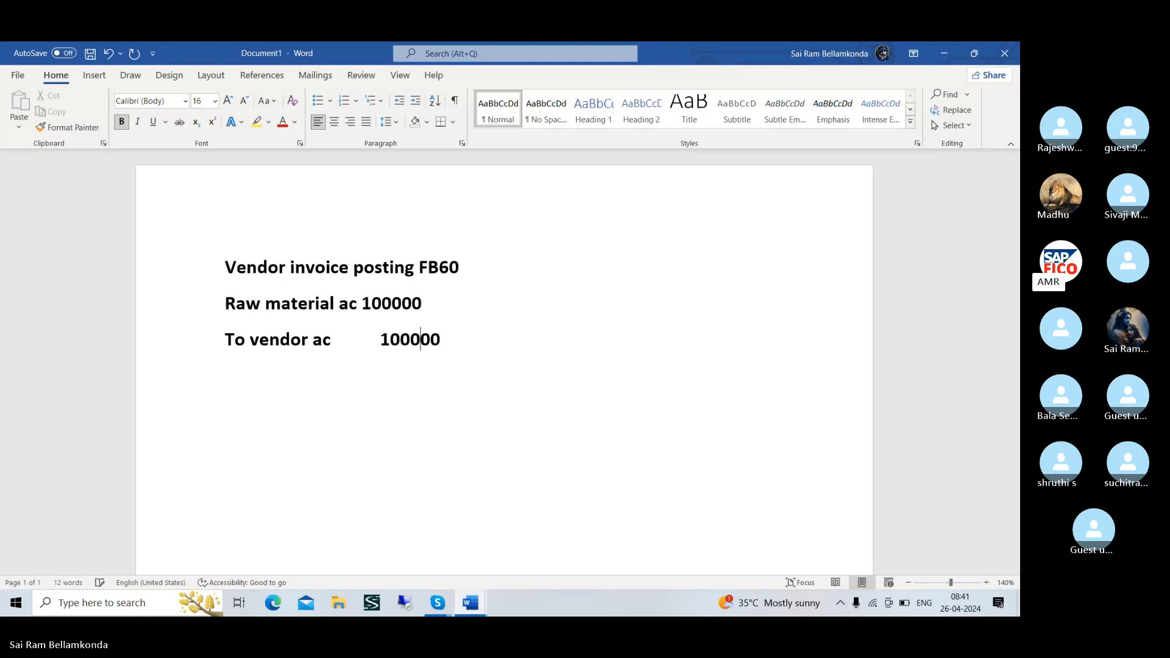
key(Left)
key(Left)
key(Left)
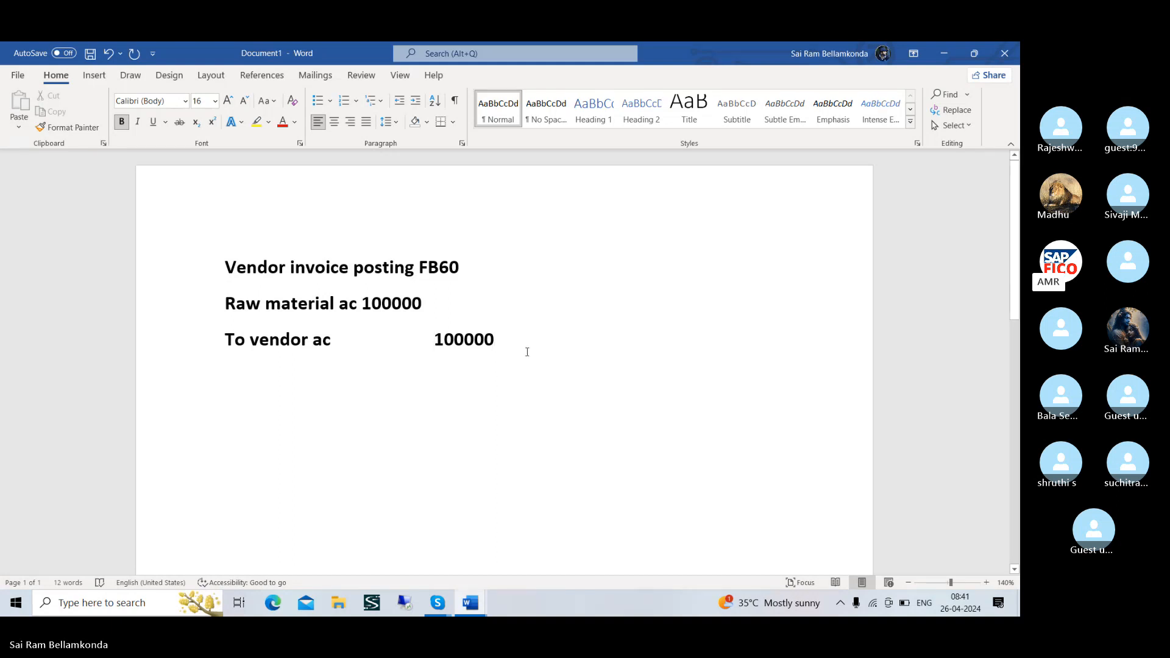
- Add the heading "Vendor payment F-53" below the invoice entry, leaving one blank line between them
key(Return)
key(Return)
text(V)
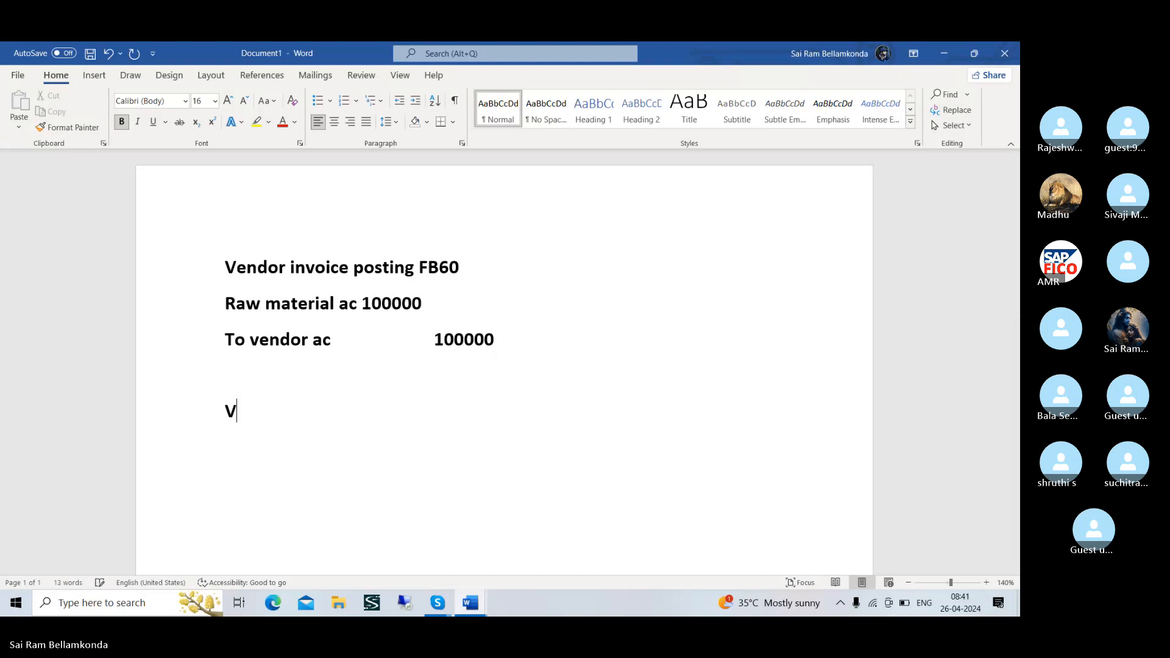
text(endor payment)
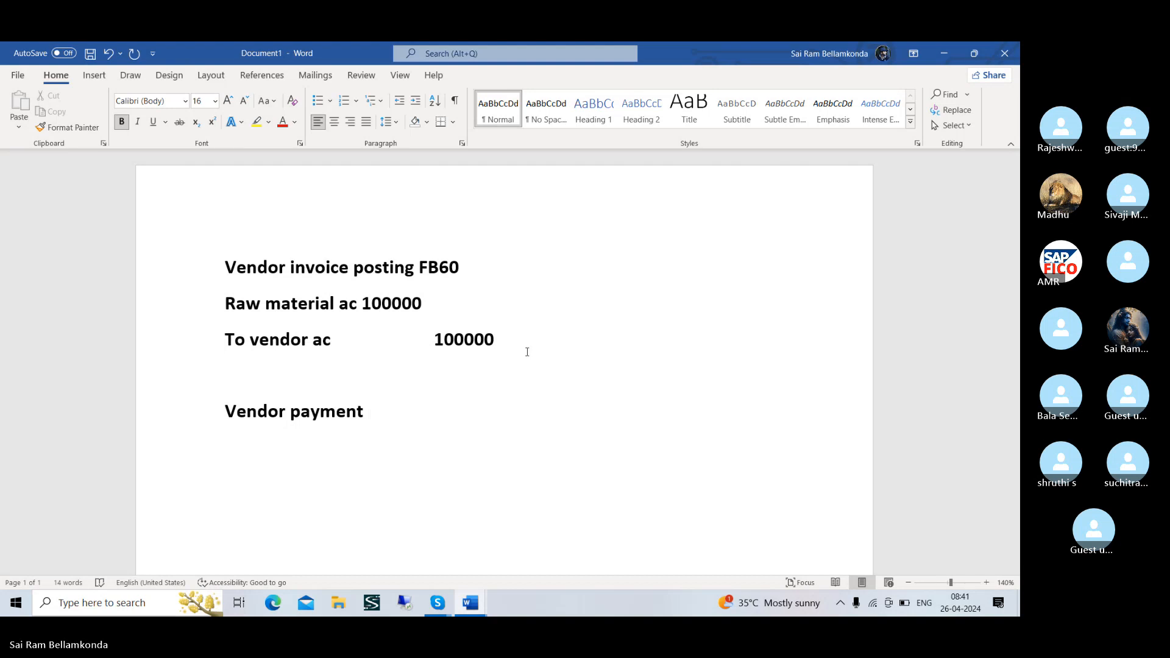
text( F-53)
key(Return)
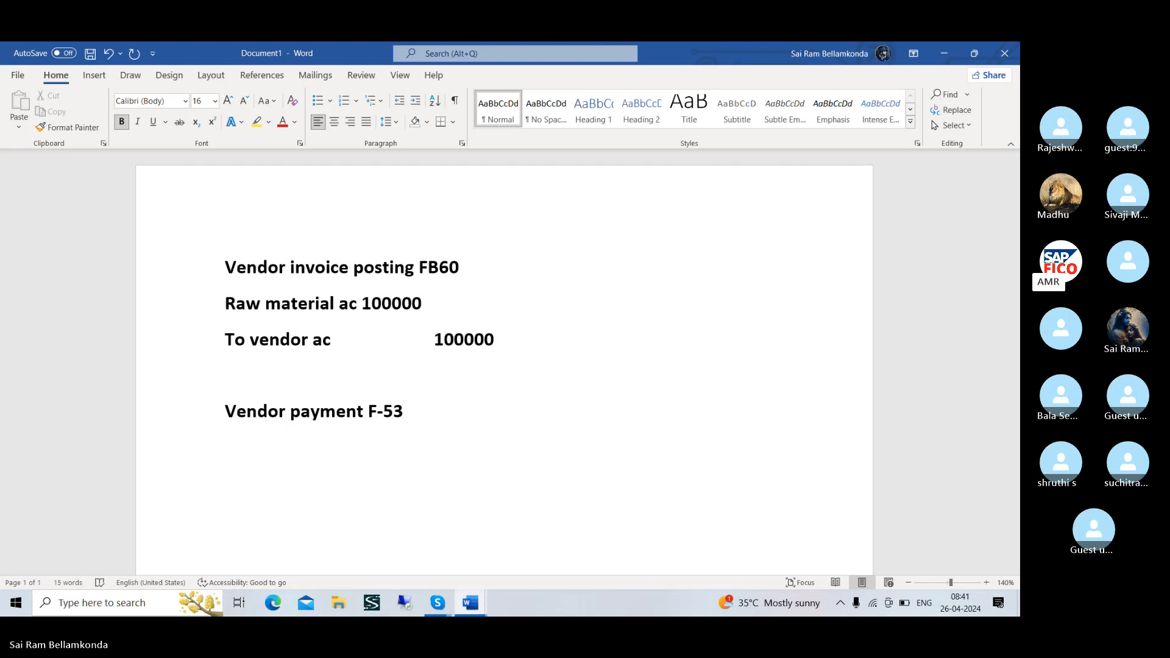
- Write the payment entry lines "Vendor ac dr" and "To cash/bank ac" under the F-53 heading
text(Cus)
key(BackSpace)
key(BackSpace)
key(BackSpace)
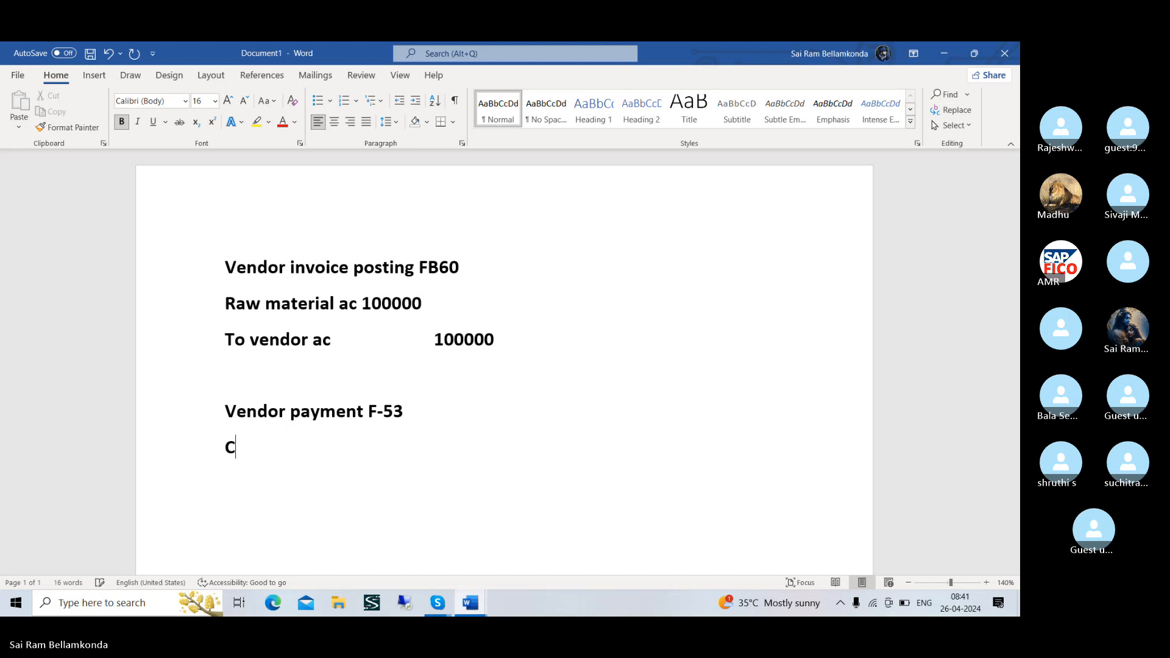
text(Ve)
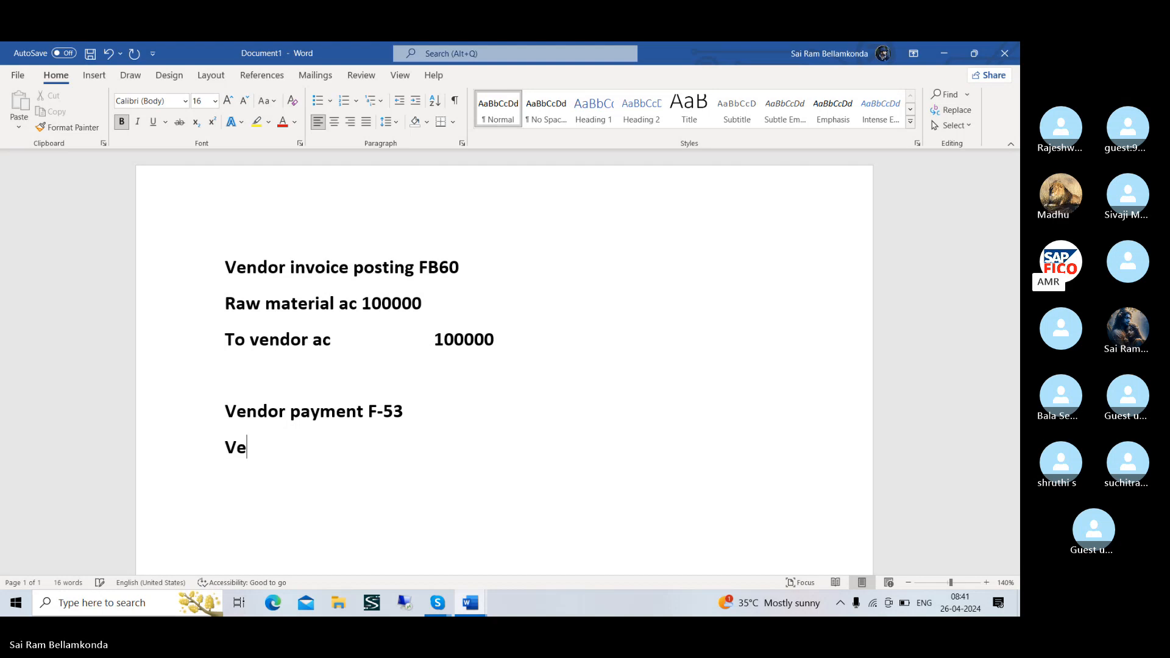
text(ndor a)
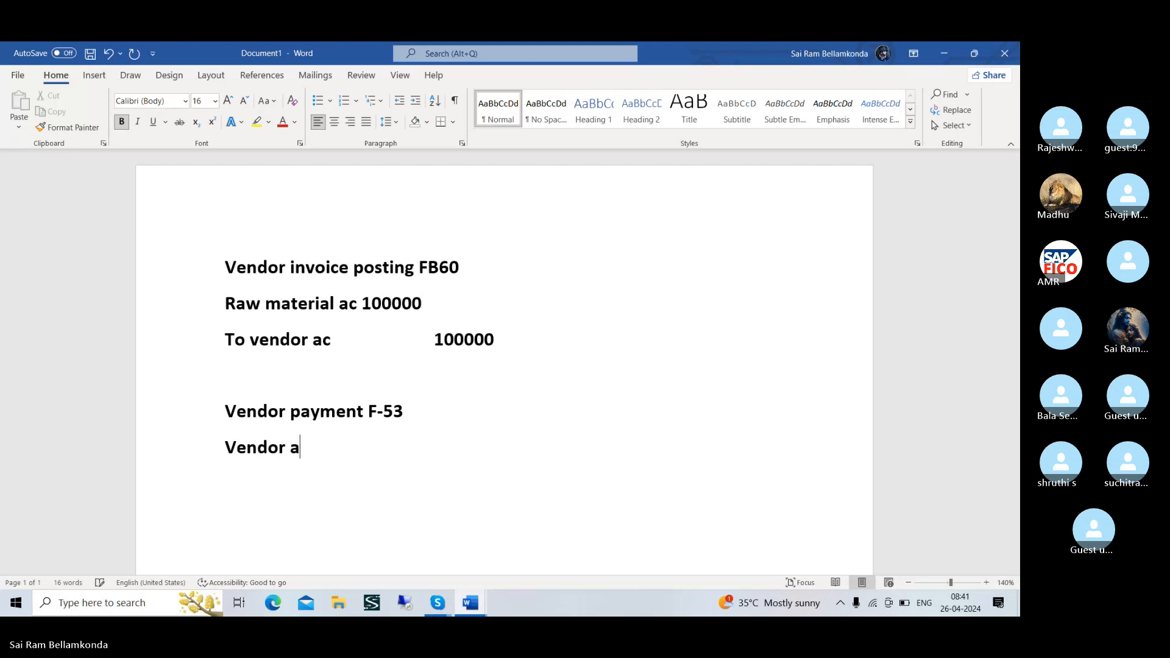
text(c dr)
key(Return)
text(to cah)
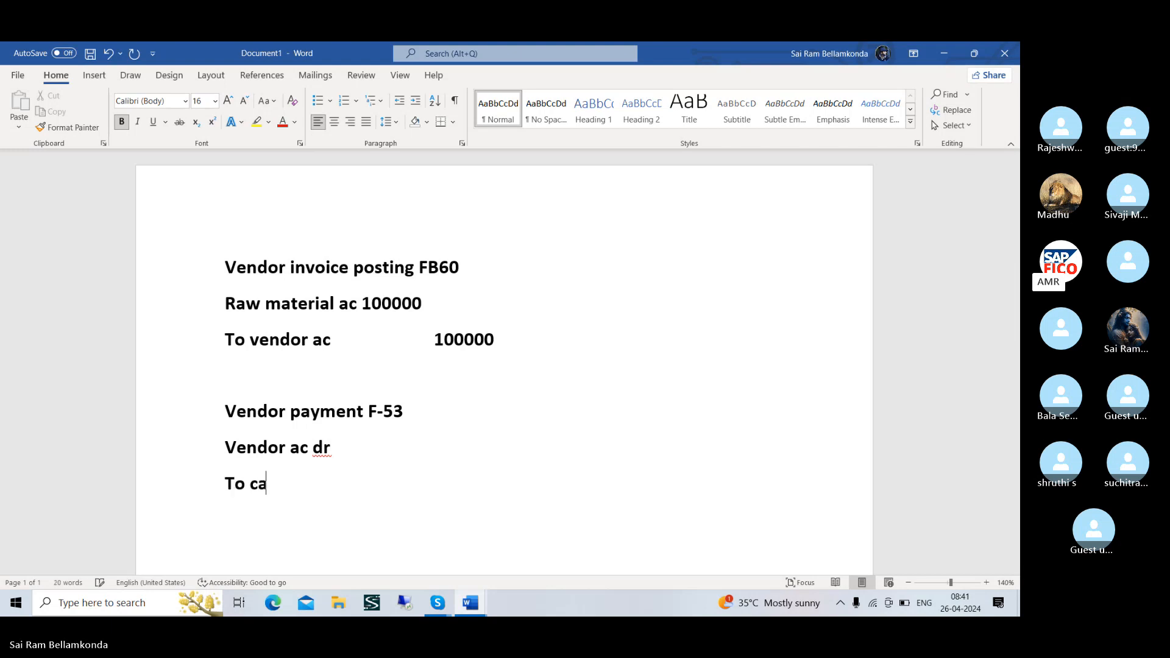
key(BackSpace)
text(sh/bank)
text(ac)
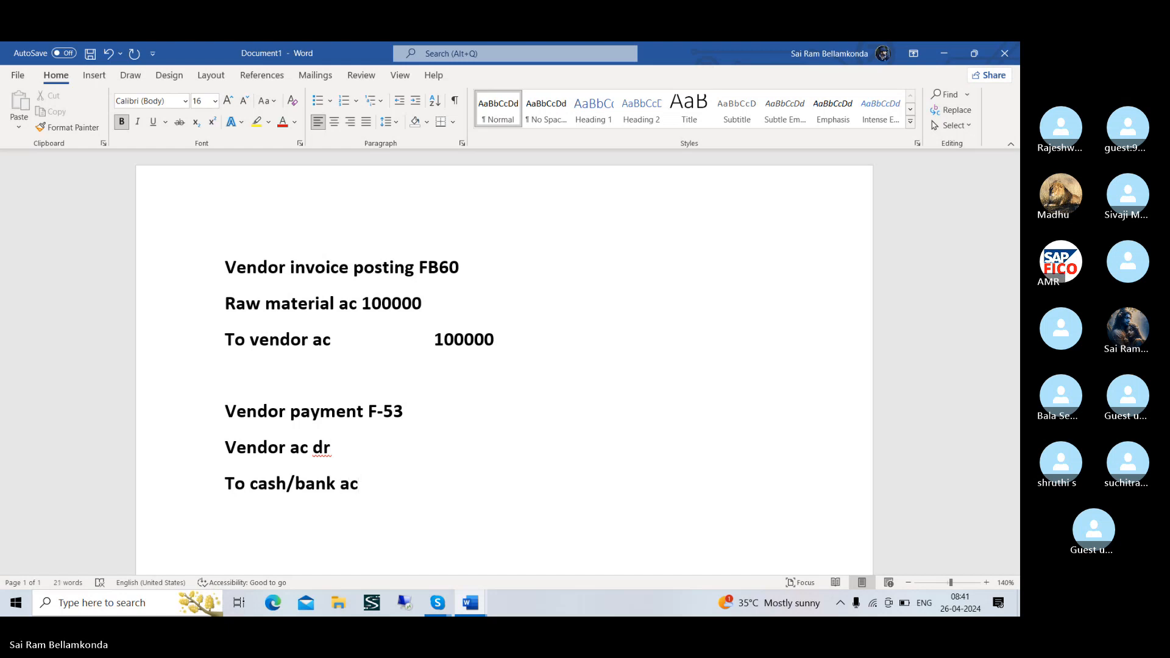
- Enter the amount 75000 on both the vendor debit line and the cash/bank line, spaced out from the text
click(332, 448)
click(225, 484)
click(332, 448)
text(75000)
click(362, 483)
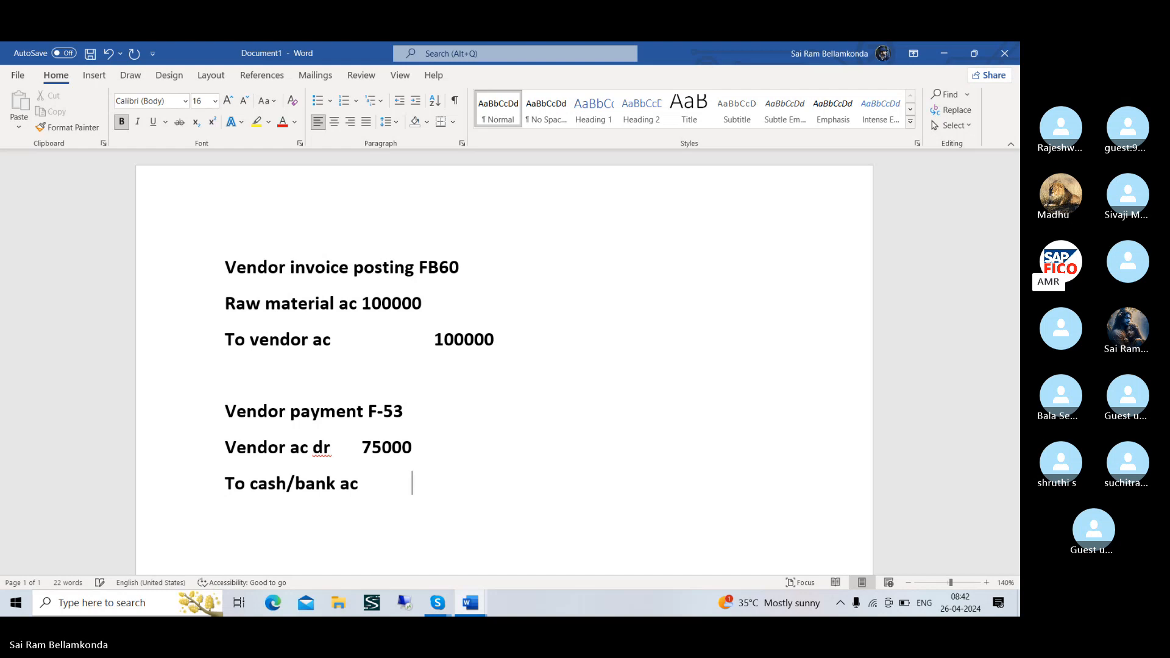
text(75000)
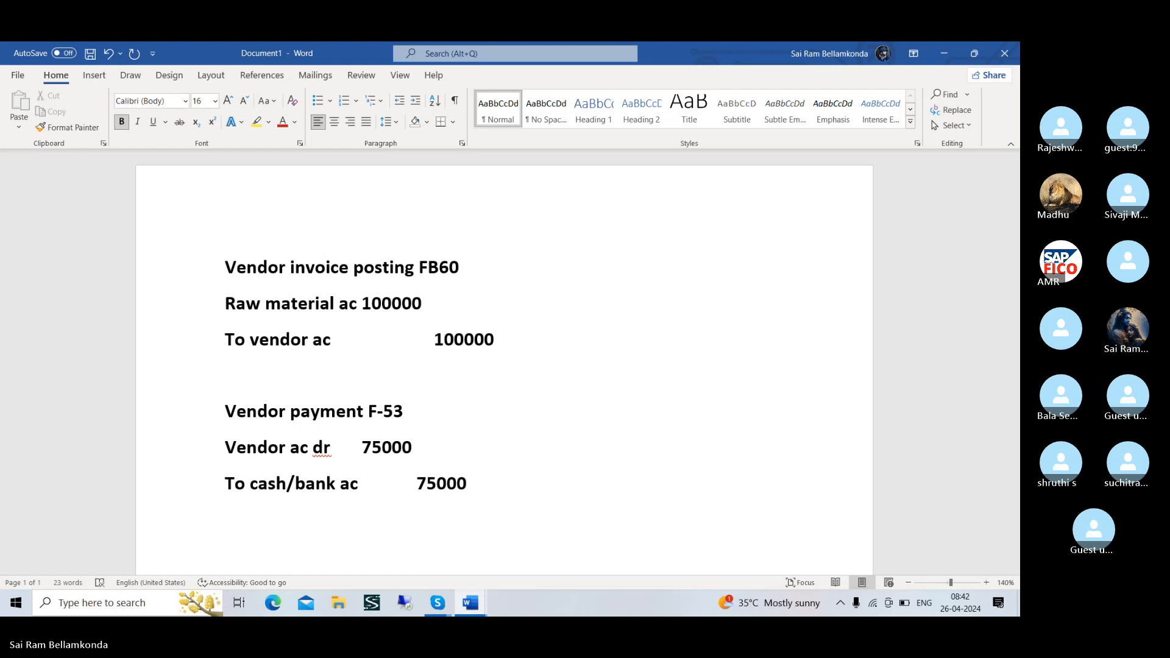
- Add the heading "Vendor credit memo FB65" directly below the F-53 payment entry
key(Return)
text(Vendor cre)
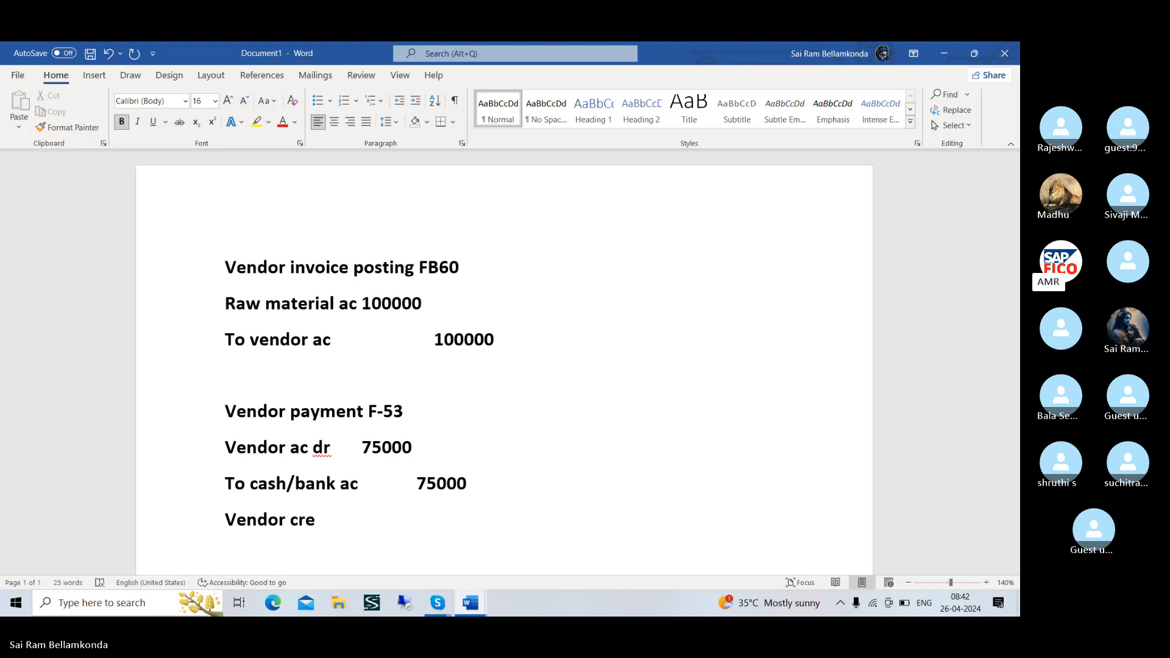
text(dit memo)
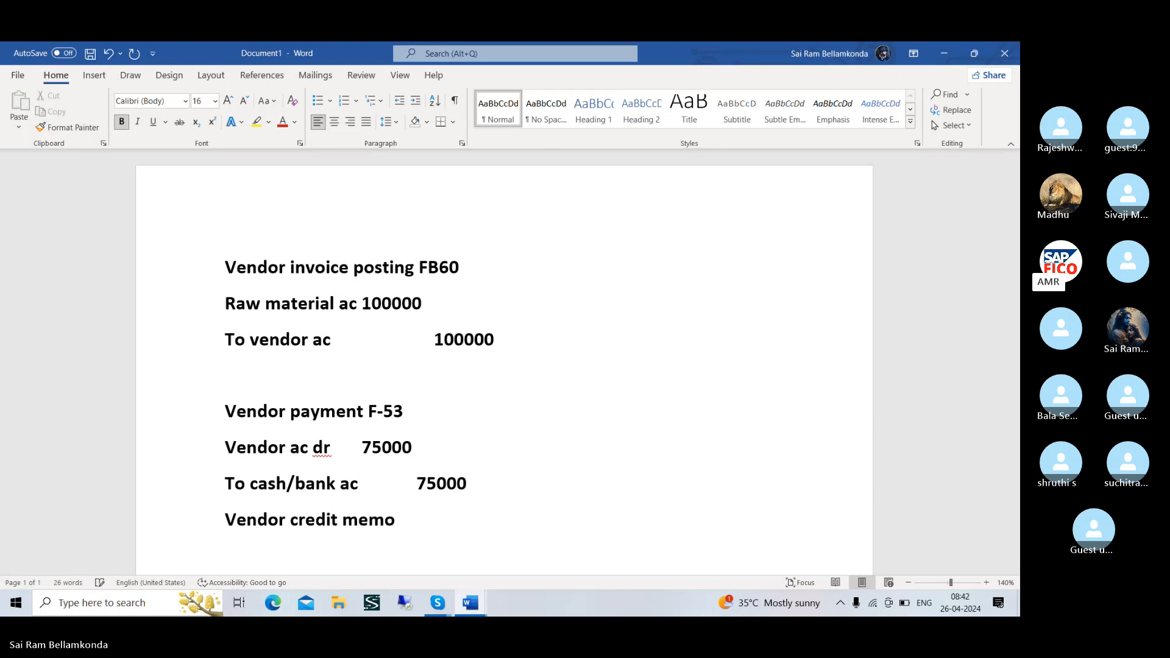
key(Return)
click(385, 518)
text(F)
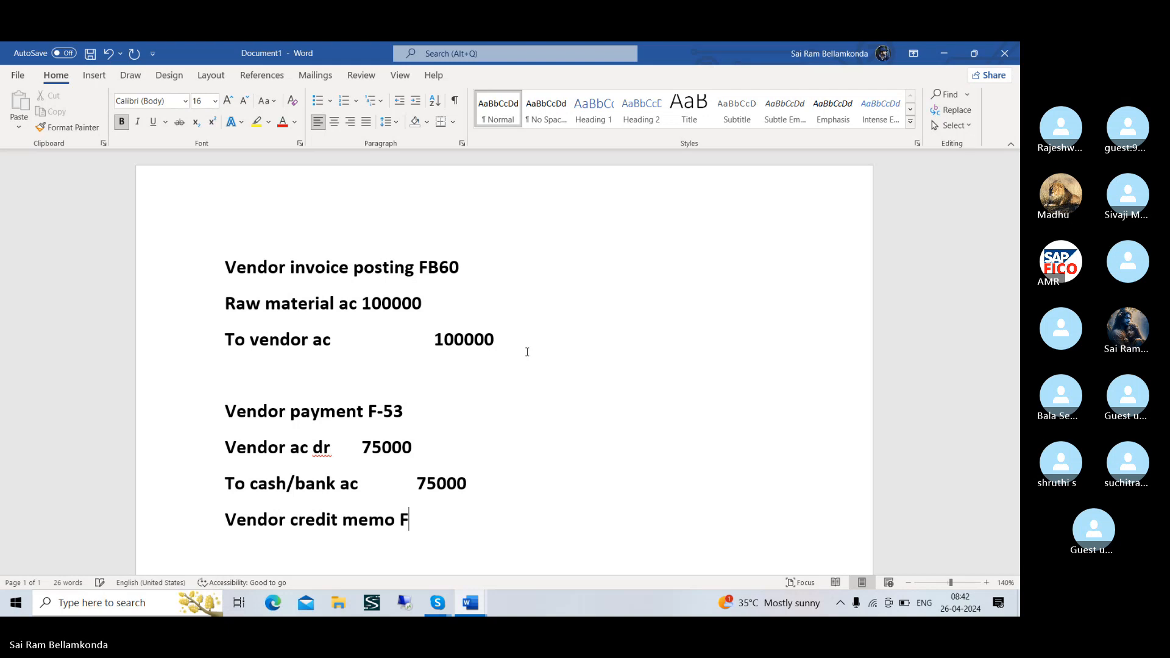
text(B65)
key(Return)
- Write the credit memo entry lines "Vendor ac dr" and "To raw material" under the FB65 heading
scroll(504, 361, down, 3)
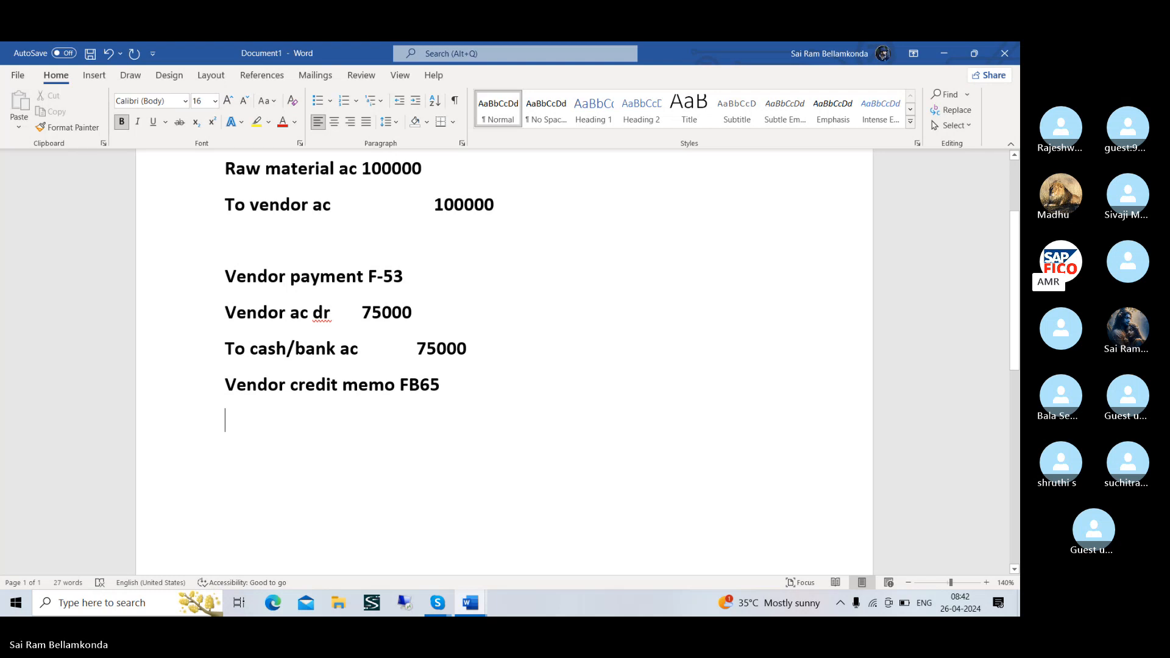
text(Vne)
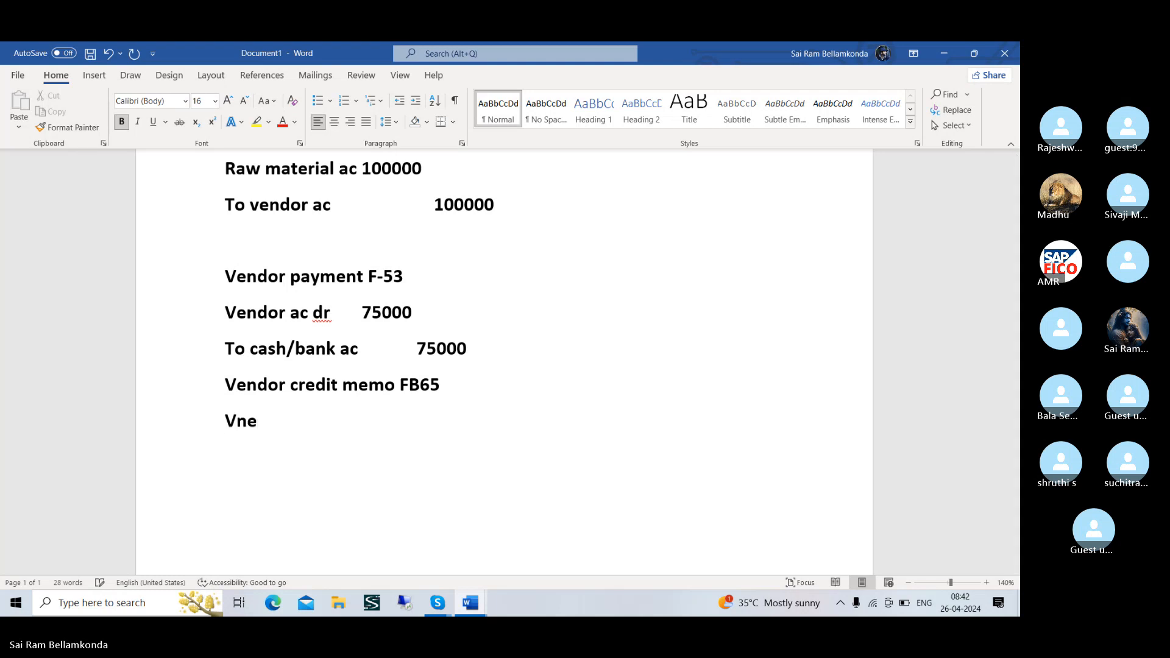
key(BackSpace)
key(BackSpace)
key(BackSpace)
text(e)
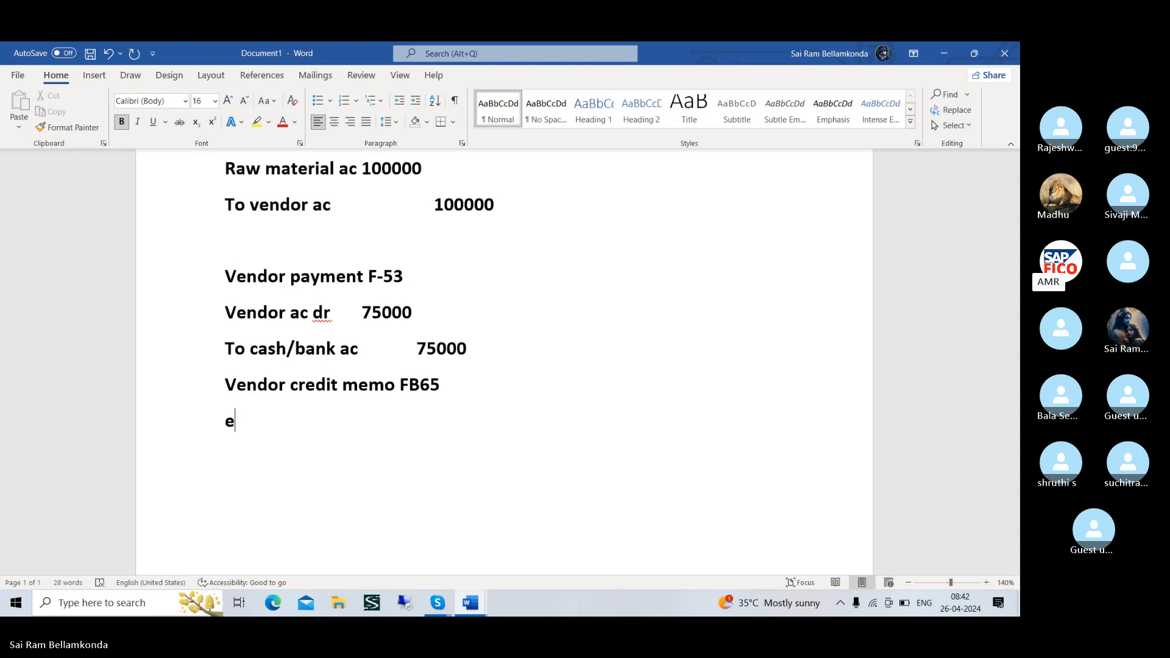
key(BackSpace)
text(Ven)
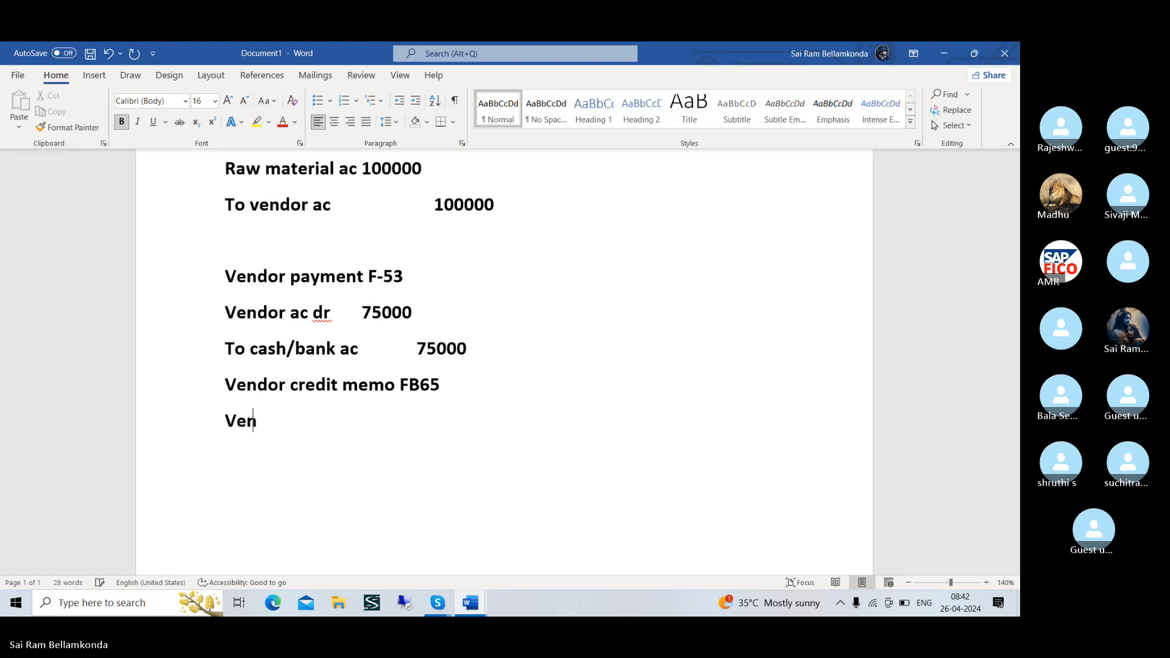
text(dor)
key(BackSpace)
text(r ac dr)
key(Return)
text(To  )
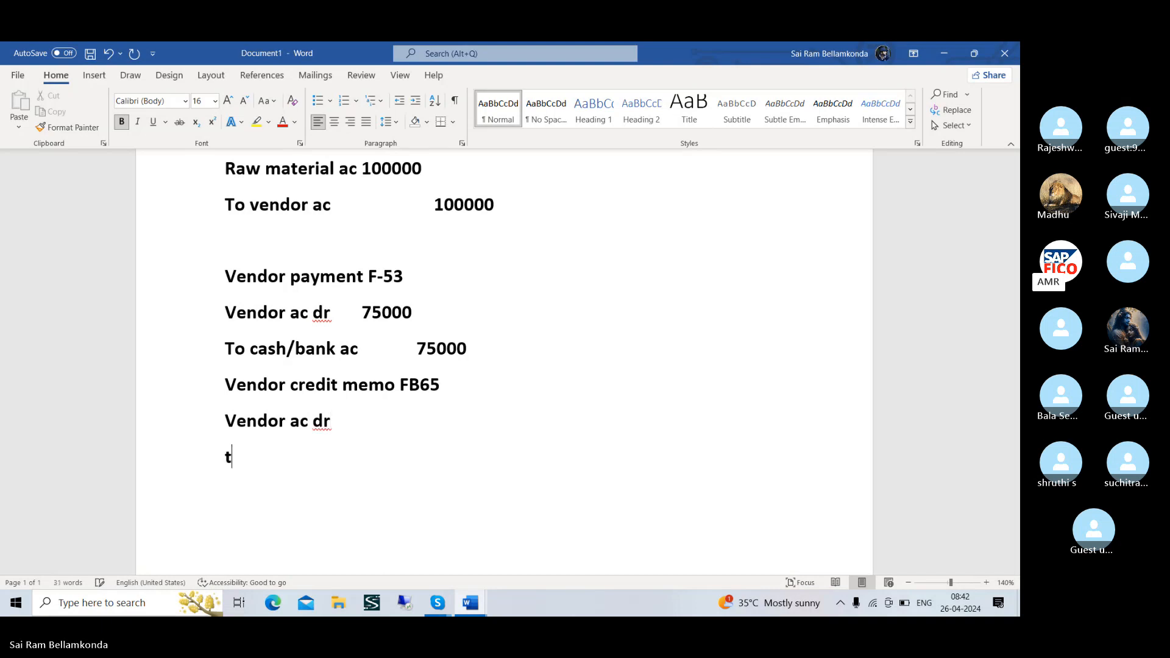
text(raw ma)
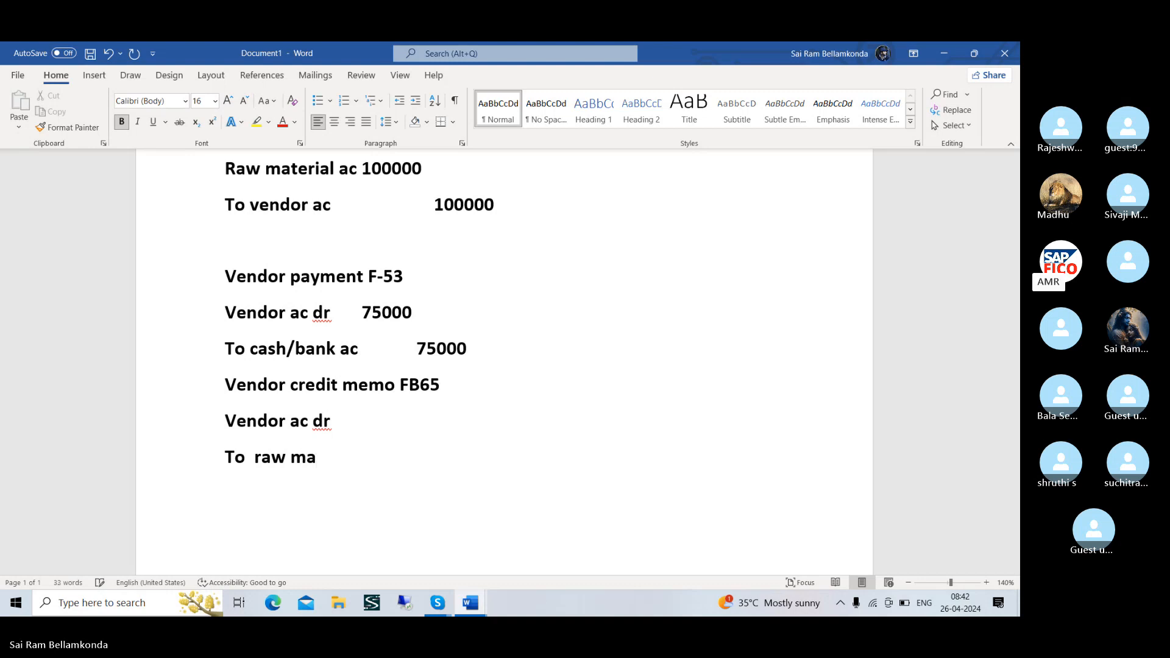
text(terial)
- Enter the amount 25000 on both the vendor debit and raw material lines of the credit memo, and start a new line below
click(335, 420)
text(25)
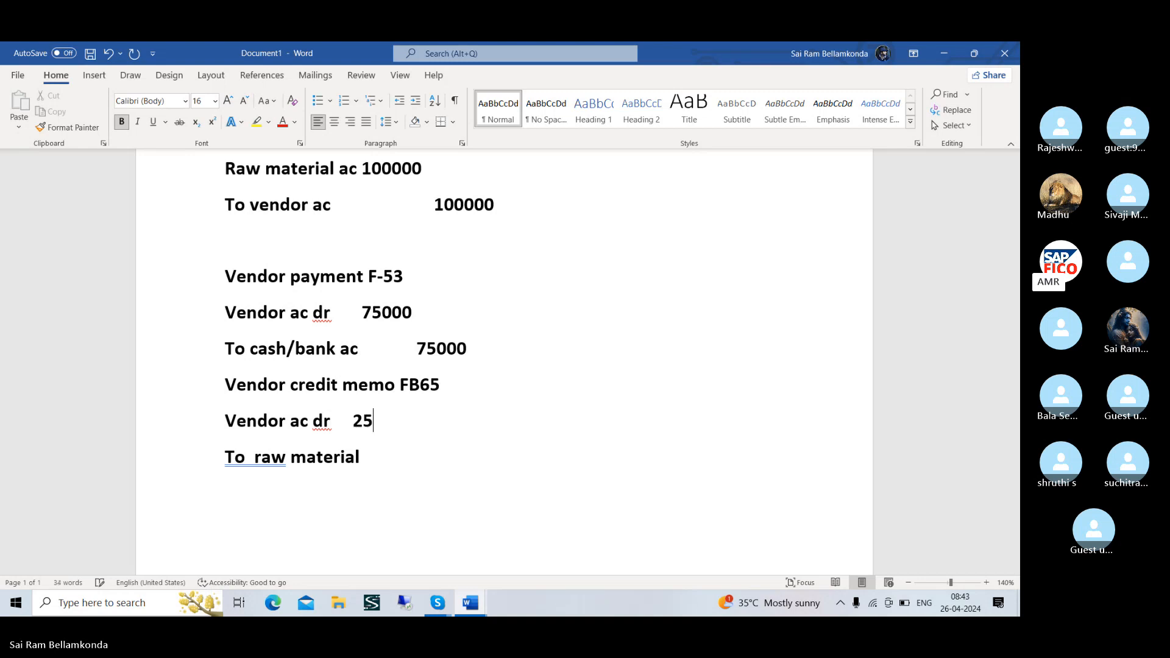
text(000)
key(Right)
key(Right)
key(Right)
key(Right)
key(Right)
key(Right)
key(Right)
key(Right)
key(Right)
key(Right)
key(Right)
key(Right)
key(Right)
key(Right)
key(Right)
key(Right)
key(Right)
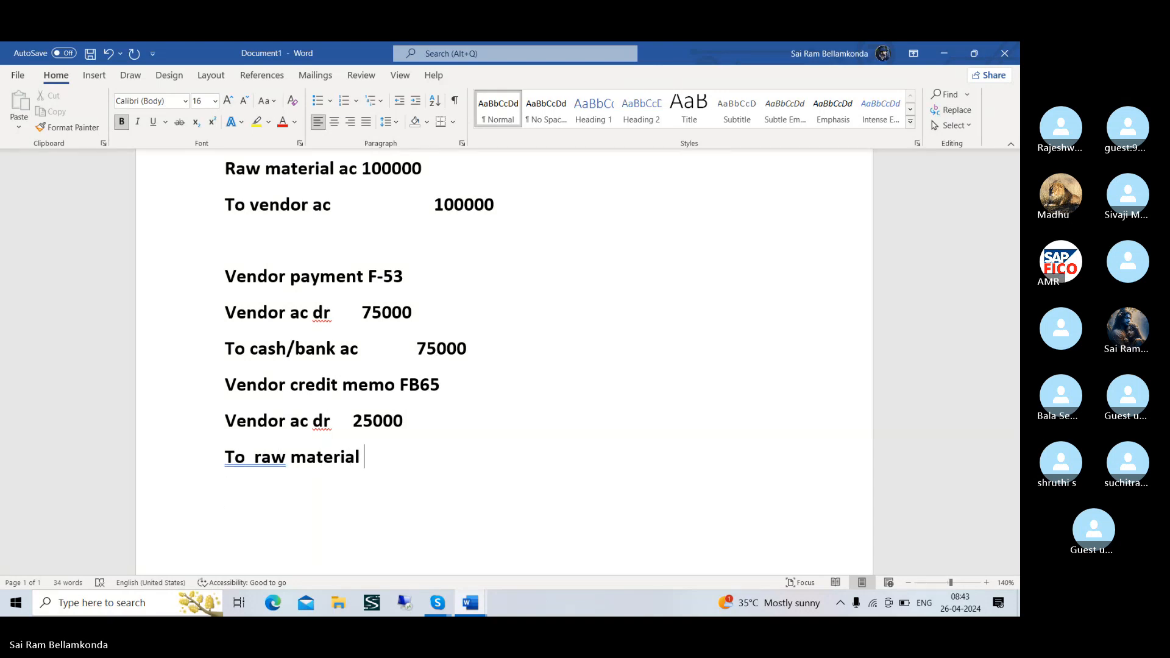
key(Tab)
text(25000)
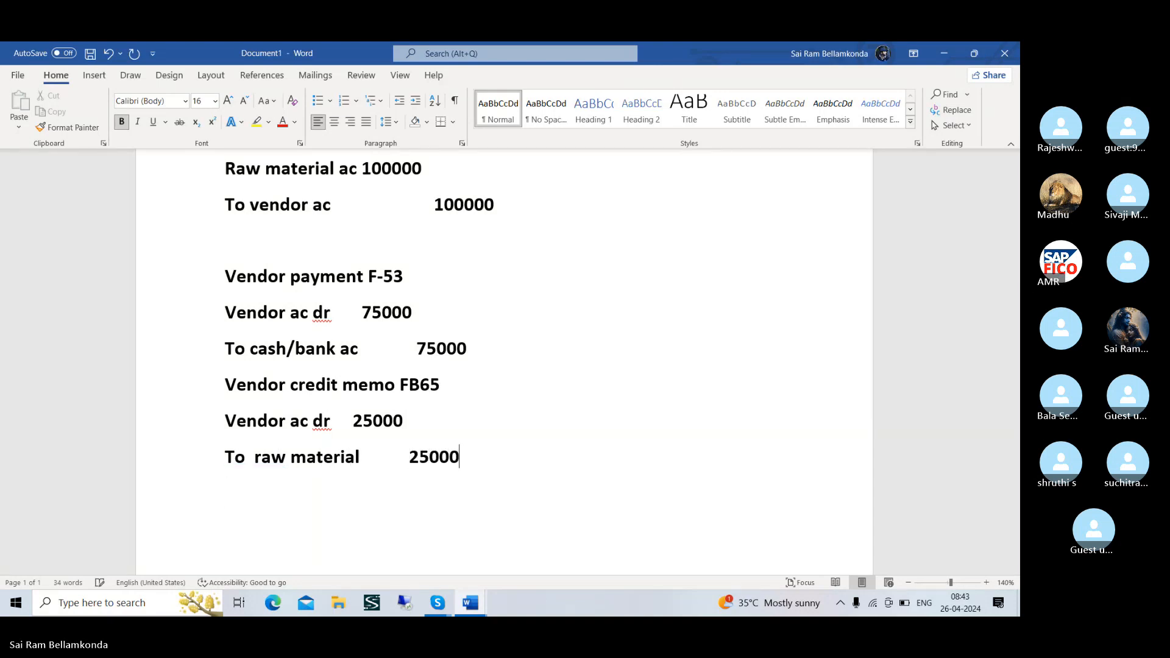
key(Return)
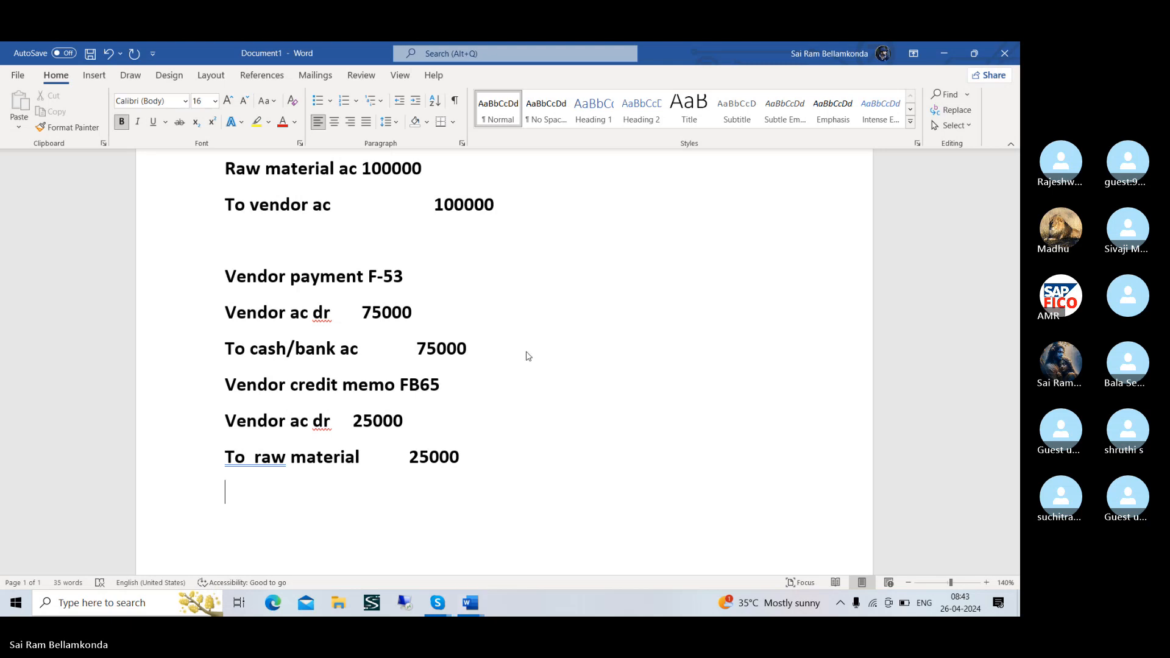
- Switch from the document to SAP Logon and open the FICO connection
key(super+d)
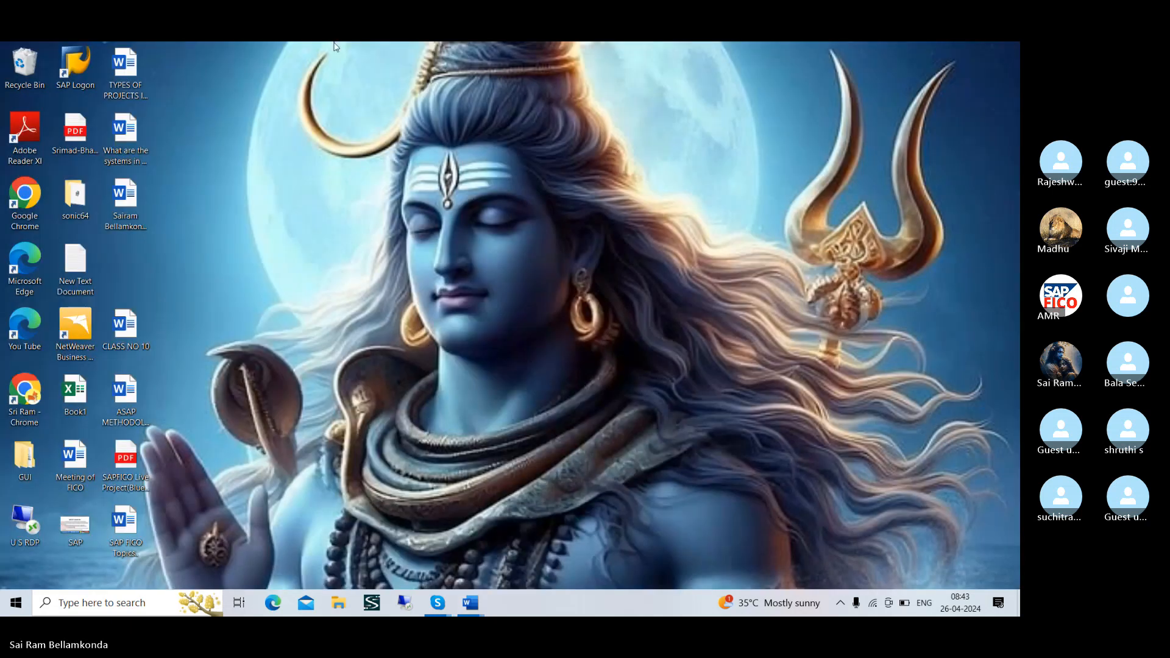
double_click(83, 77)
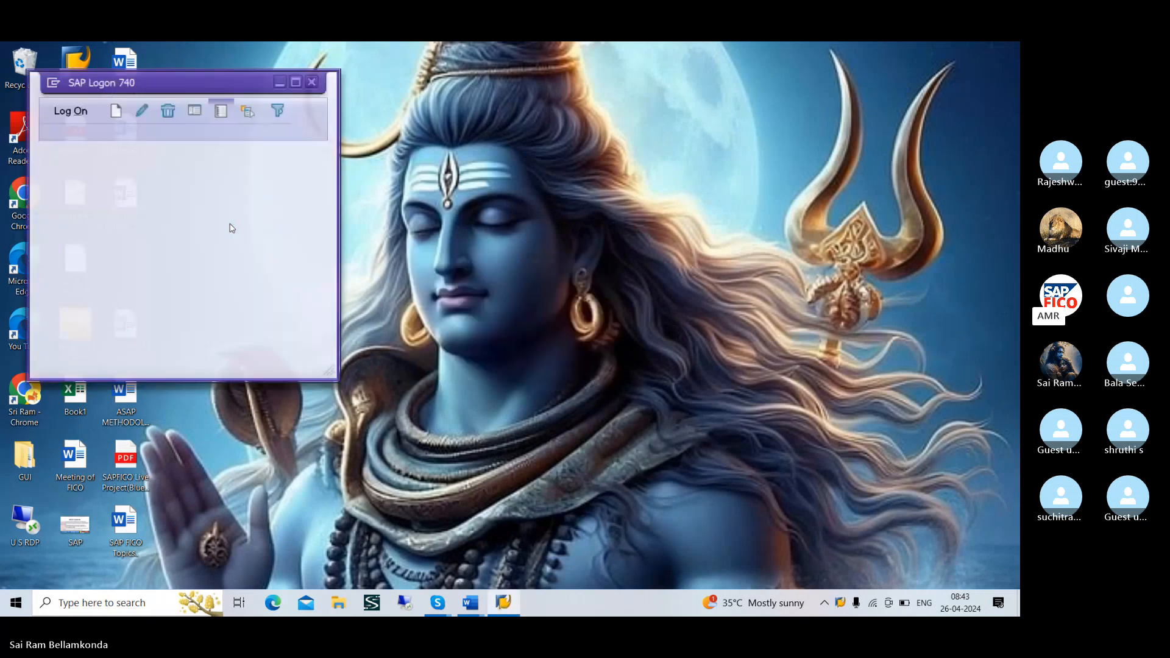
double_click(147, 150)
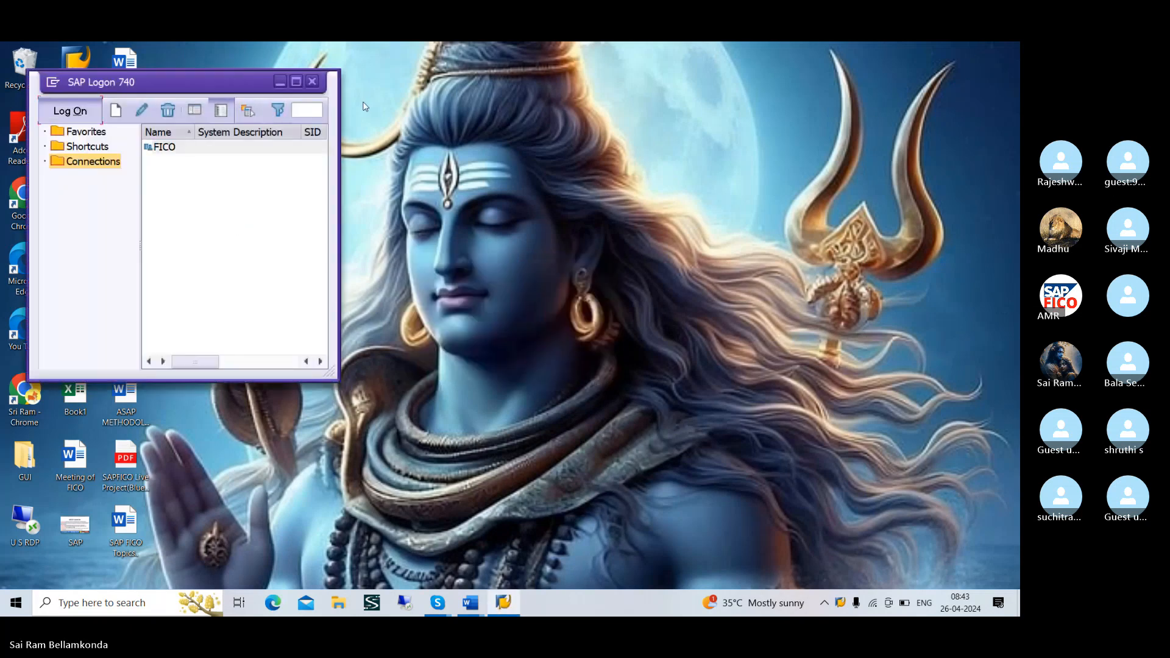
click(297, 83)
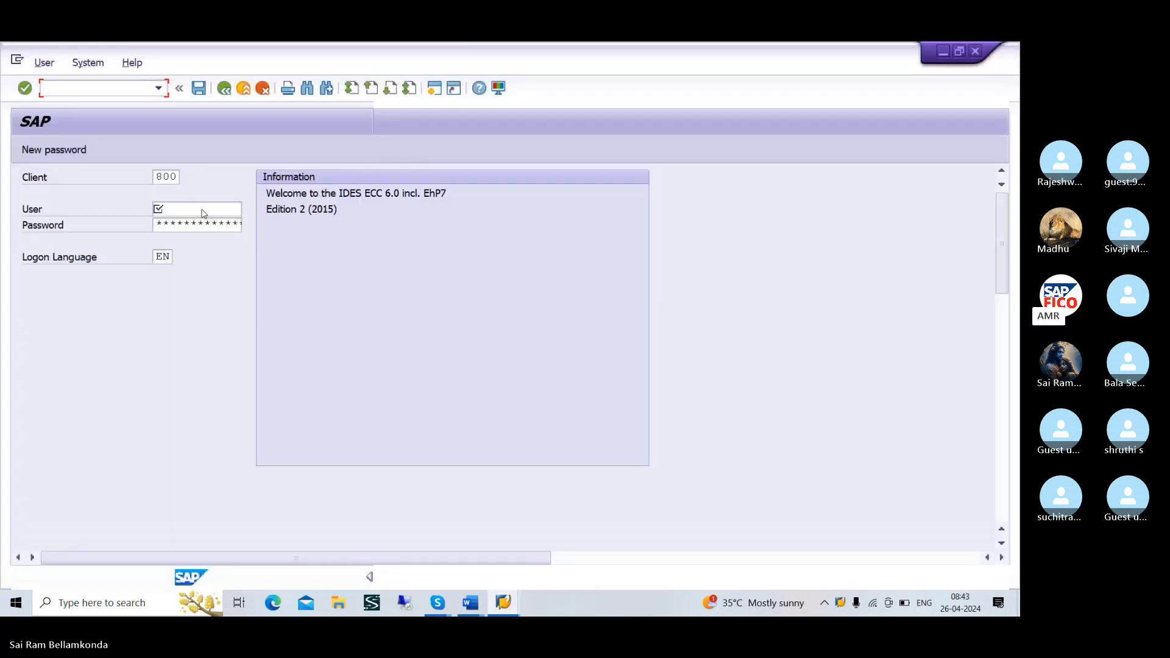
- Log on to client 800 by entering the SAP user ID and the account password
click(203, 210)
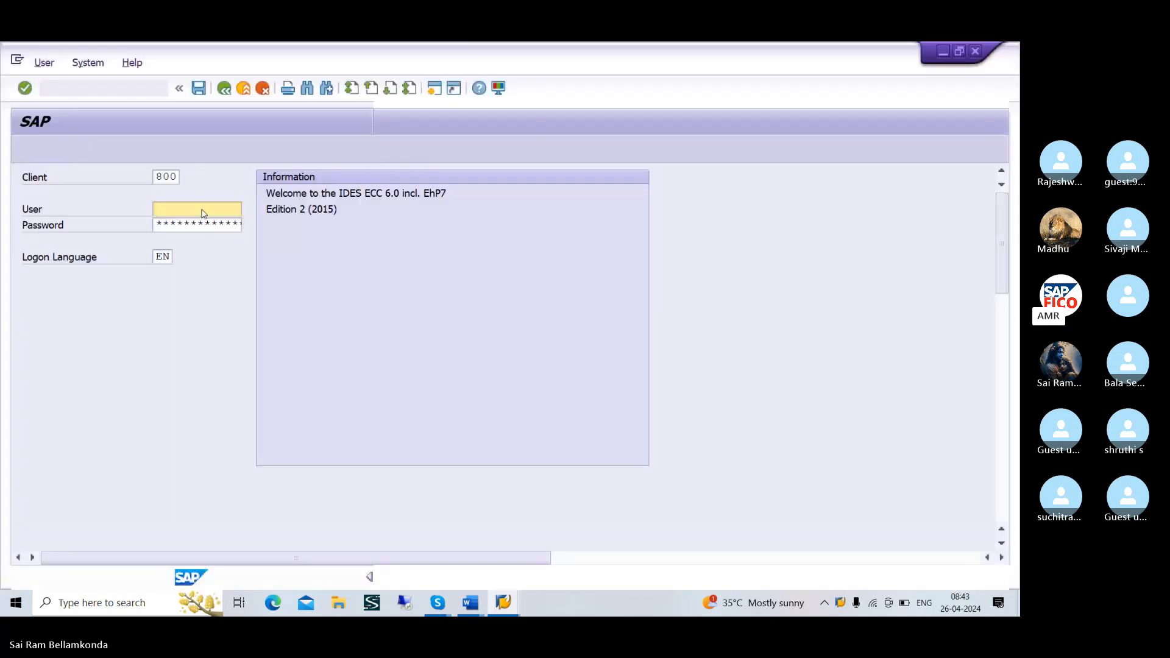
text(3)
key(Down)
key(Return)
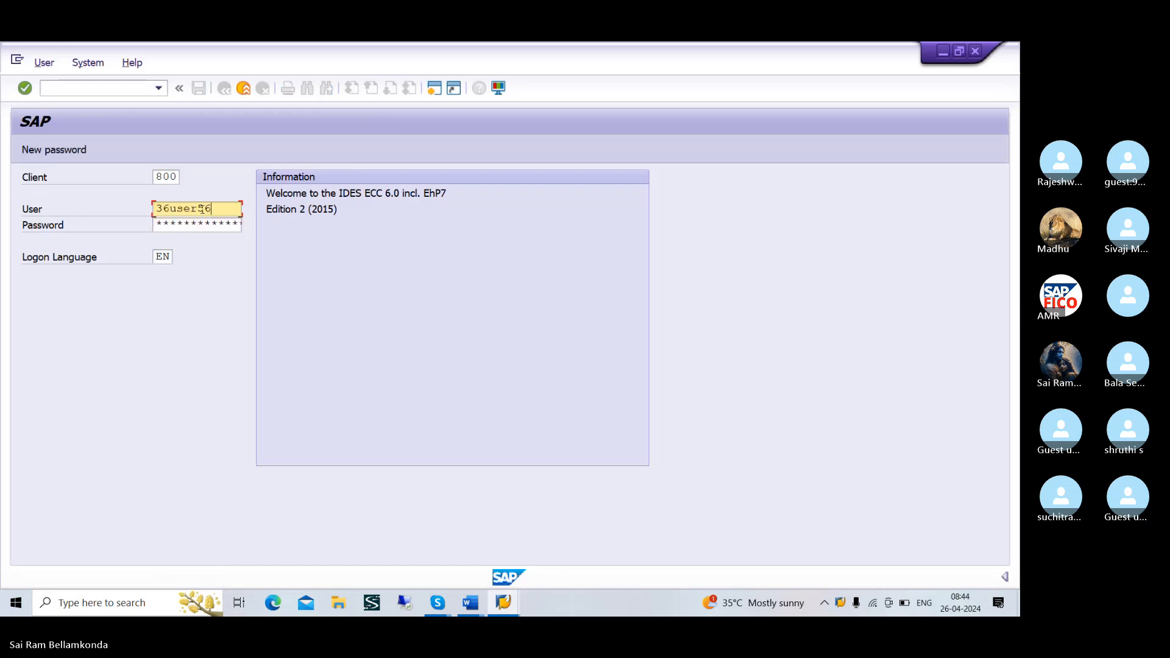
key(Tab)
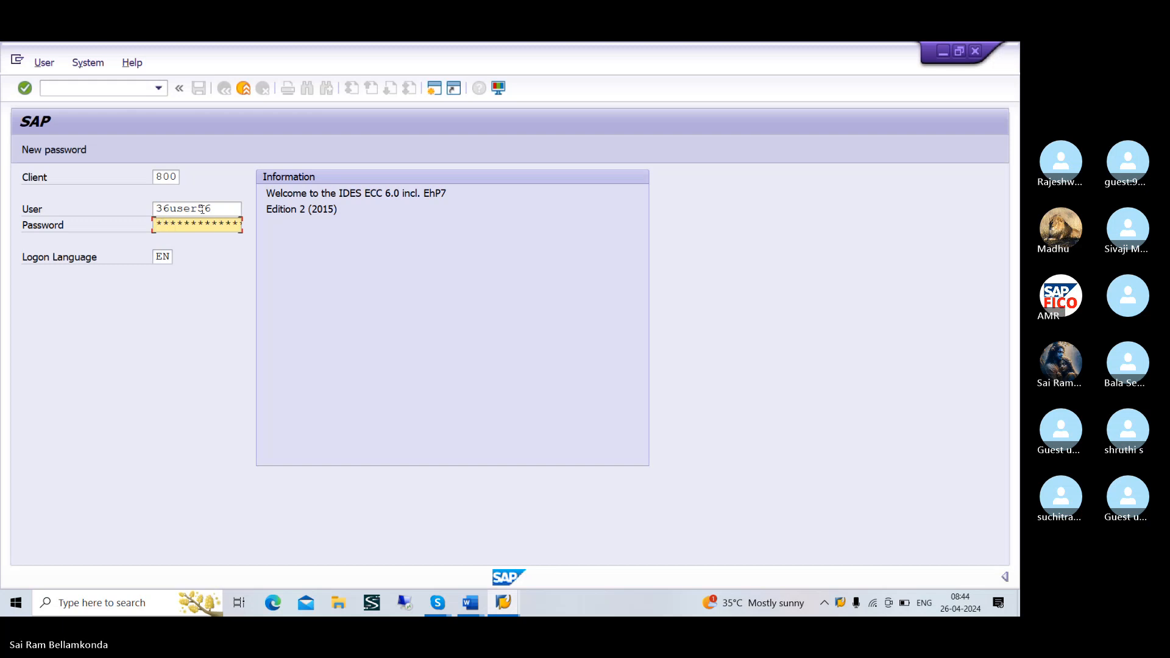
text(*)
key(Return)
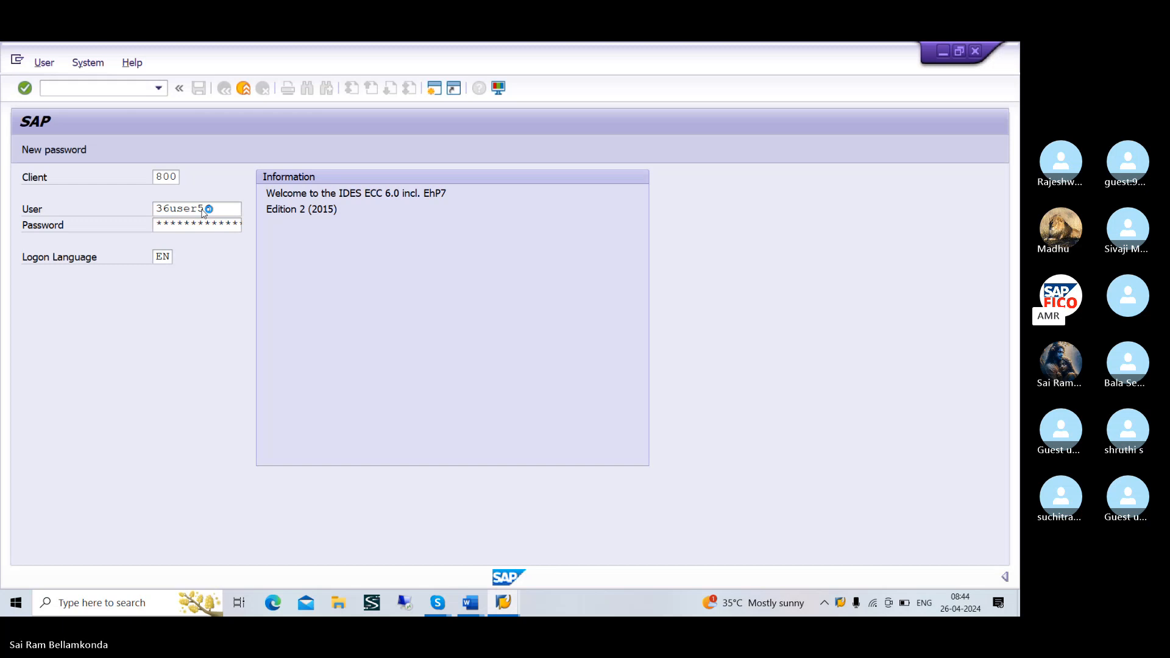
key(Return)
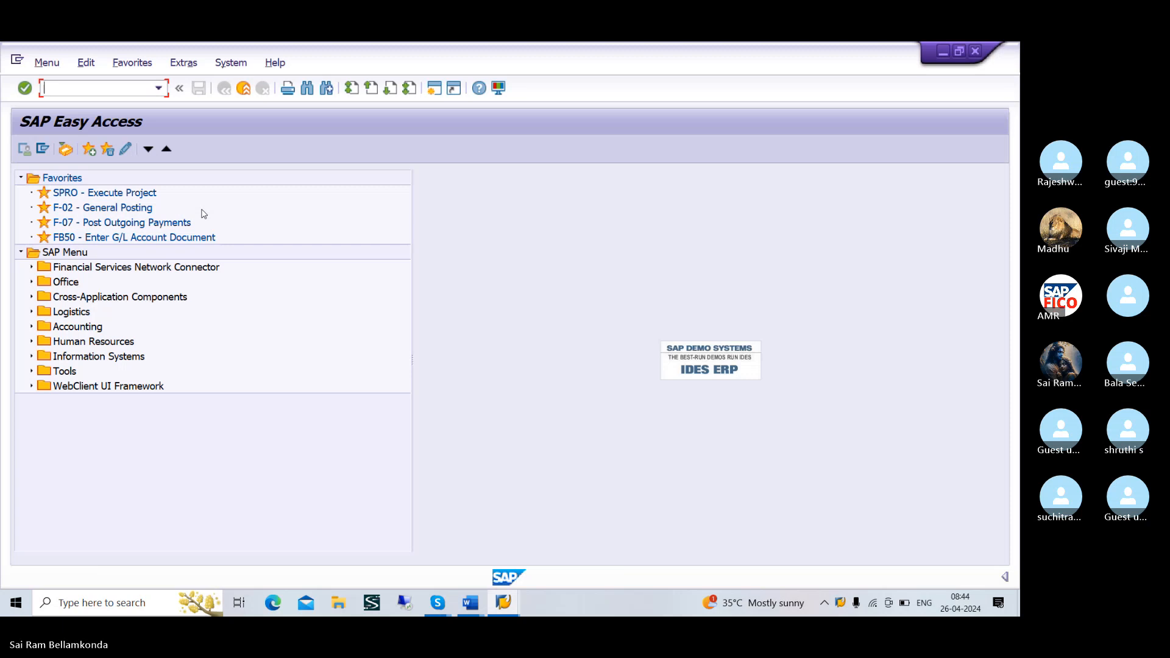
- Start the vendor invoice entry transaction with the command /NFB60
text(./)
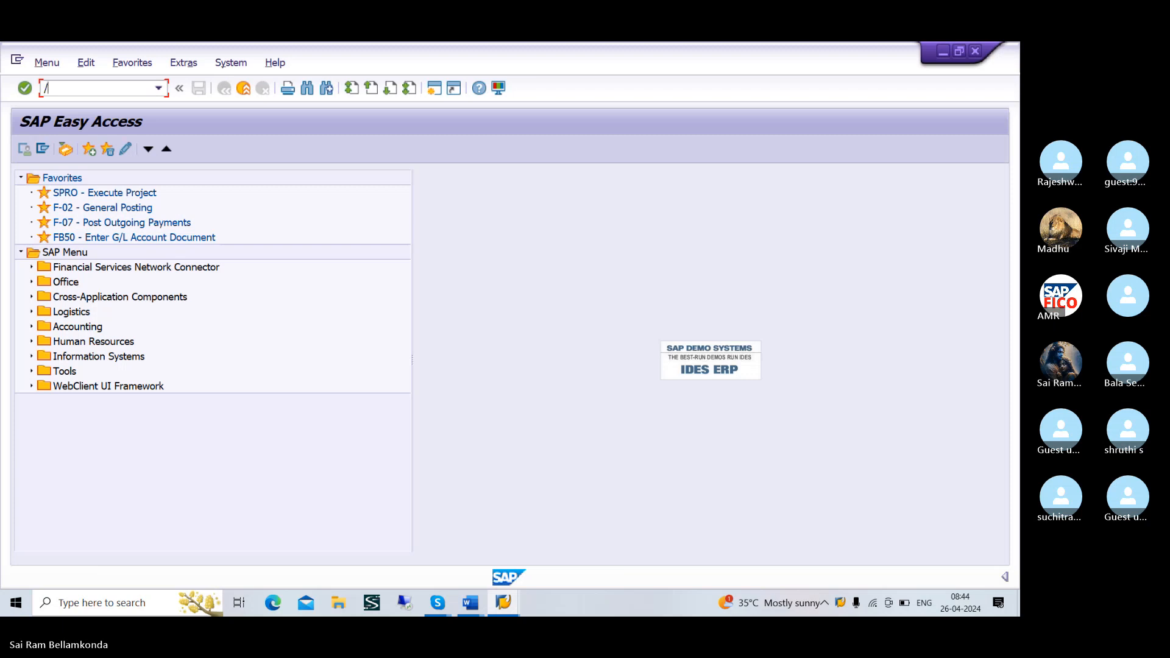
text(NFB60)
key(Return)
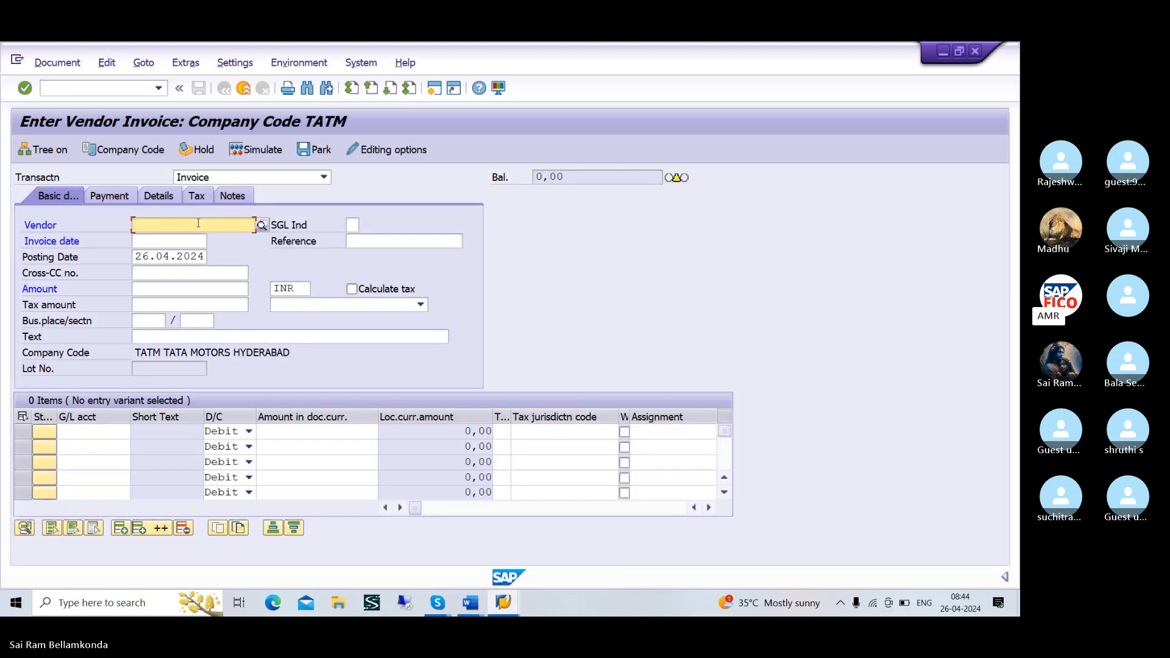
- Look up and choose vendor A2 ENTERPRISES of company code TATM, and set the invoice date to 26.04.2024
click(266, 223)
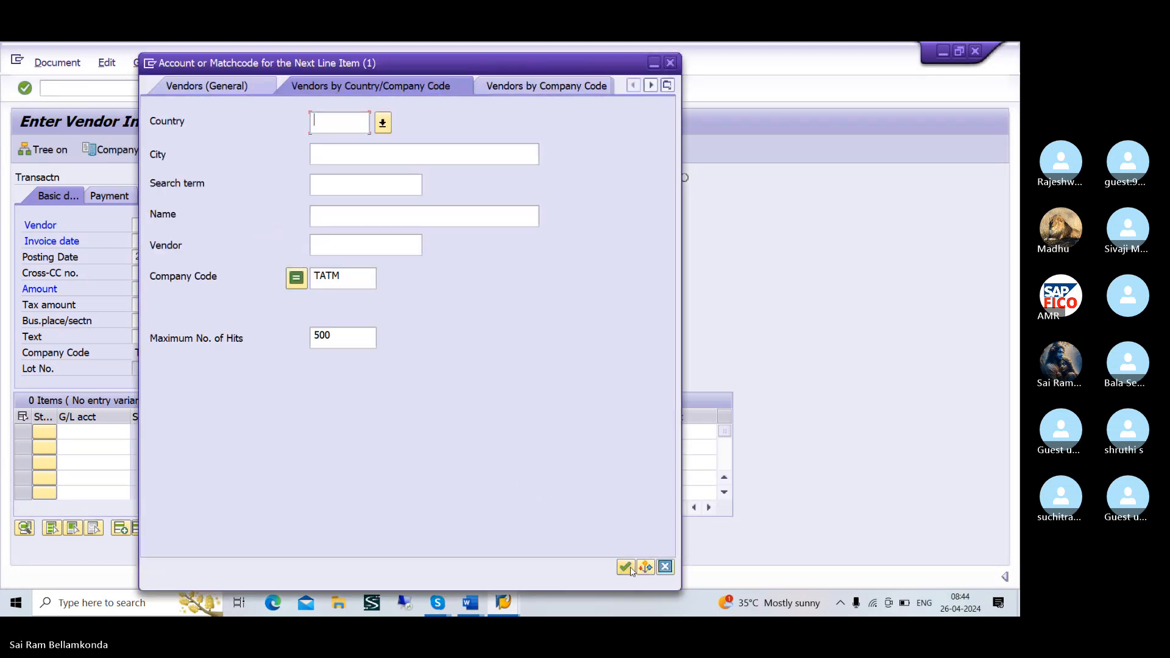
click(628, 568)
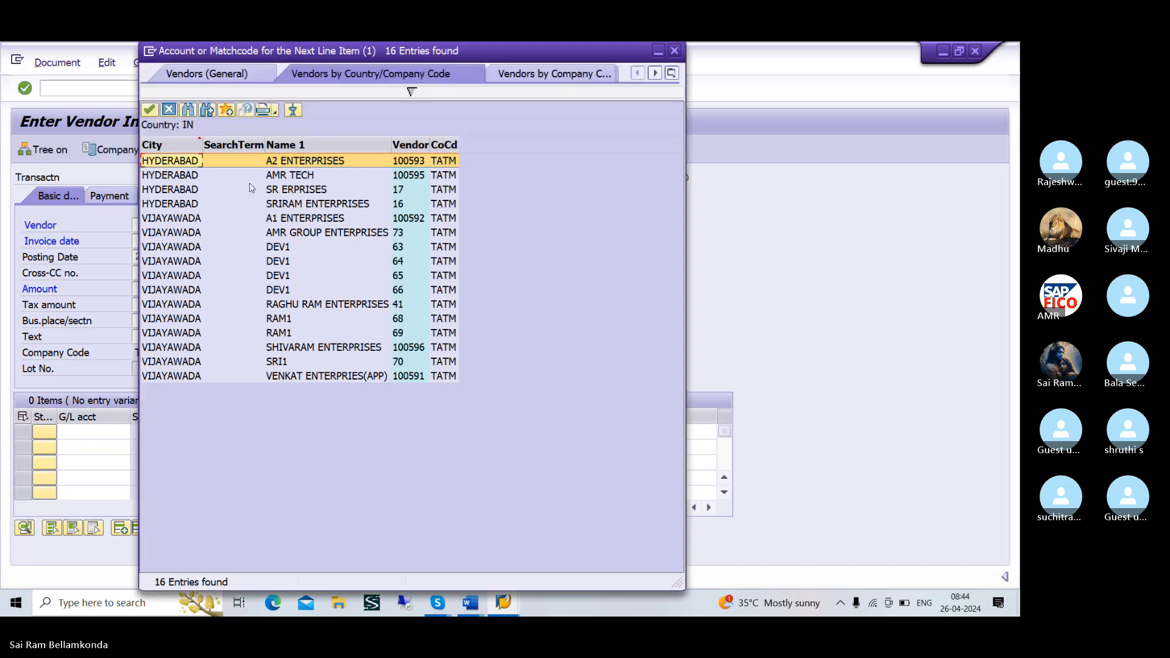
click(150, 111)
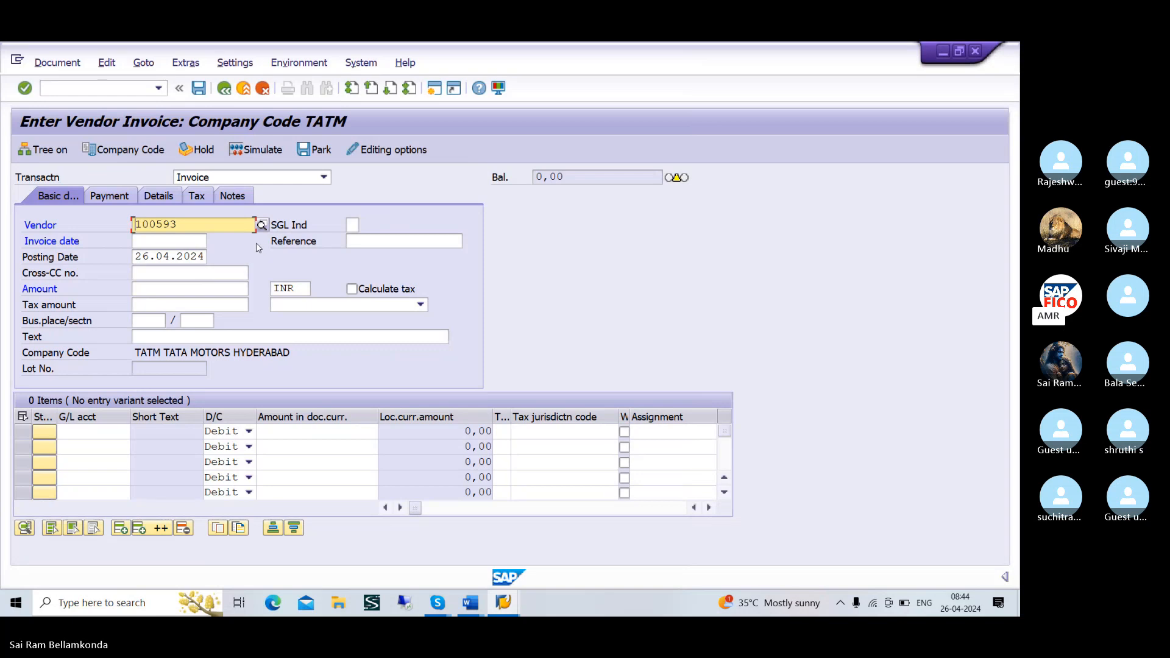
click(190, 245)
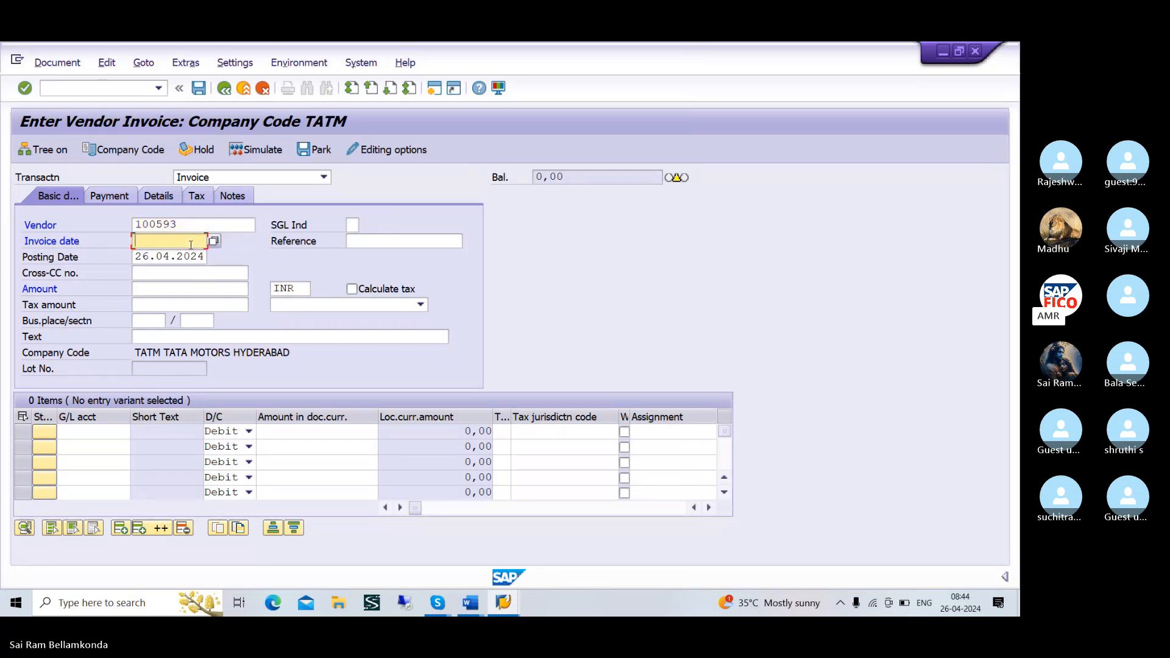
text(26.04.2024)
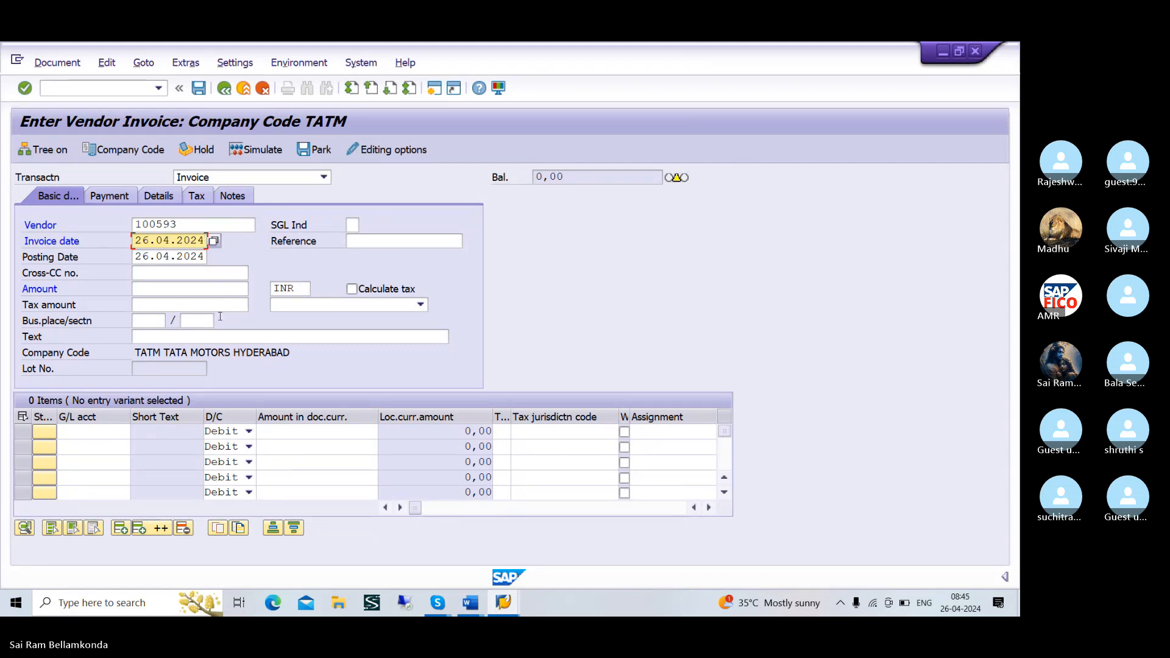
- Set the invoice's header text to "VENDOR INVOICE CREATION"
click(204, 336)
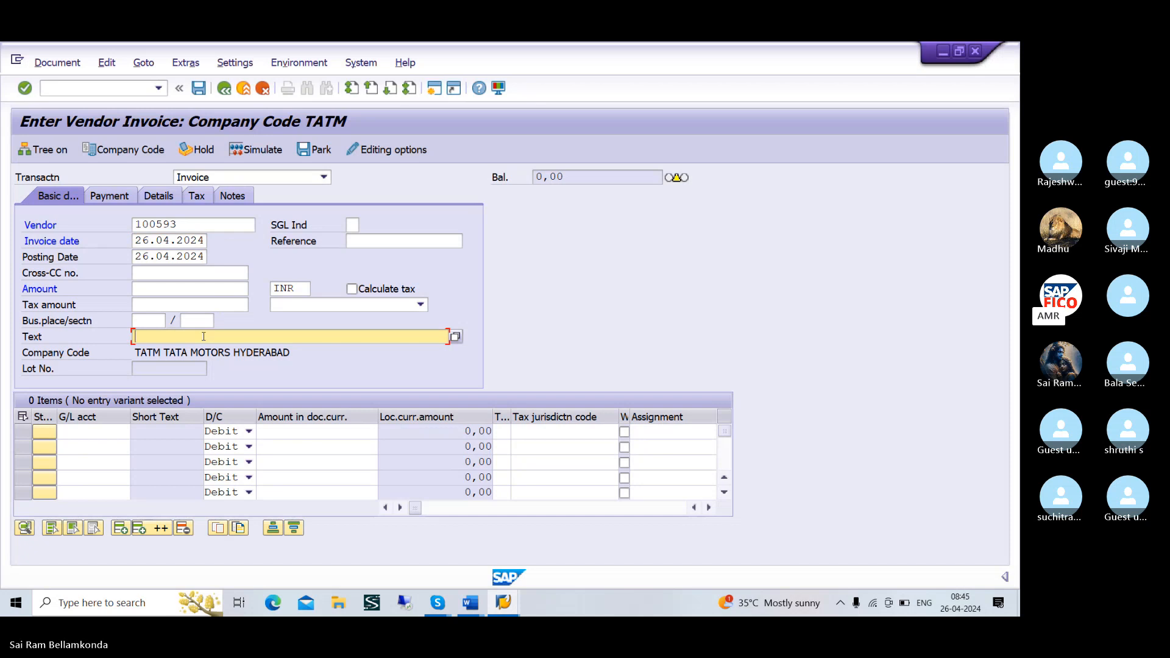
text(V)
key(Down)
key(Return)
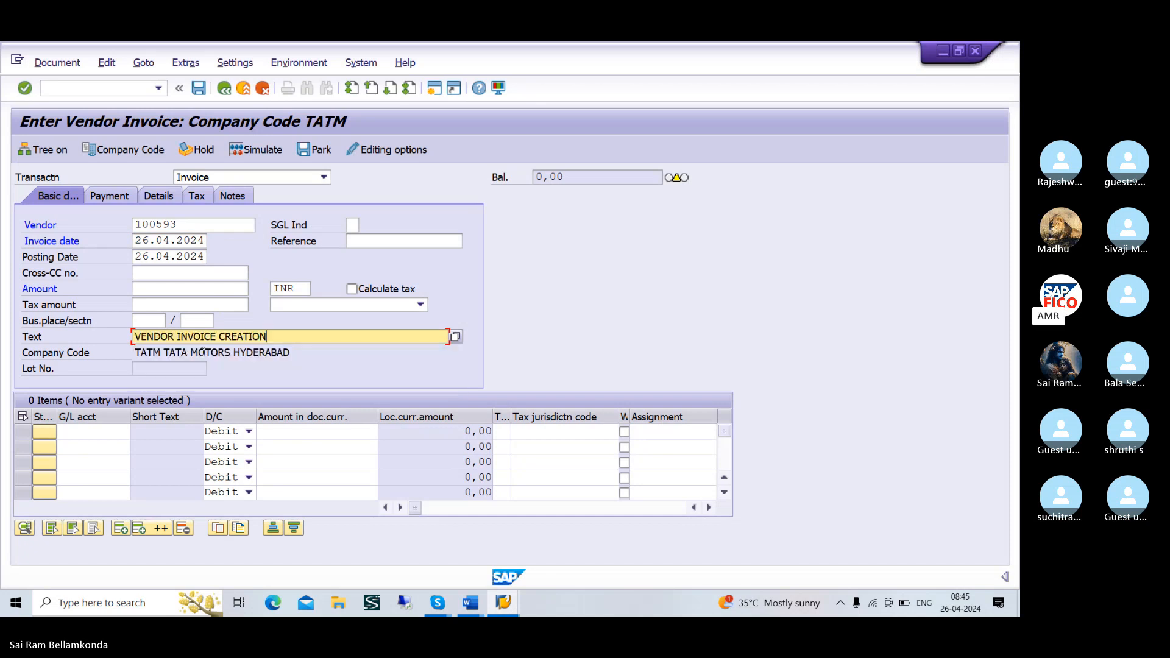
- Look up and choose the G/L account RAW MATERIAL ACCOUNT for the first debit line item
click(80, 431)
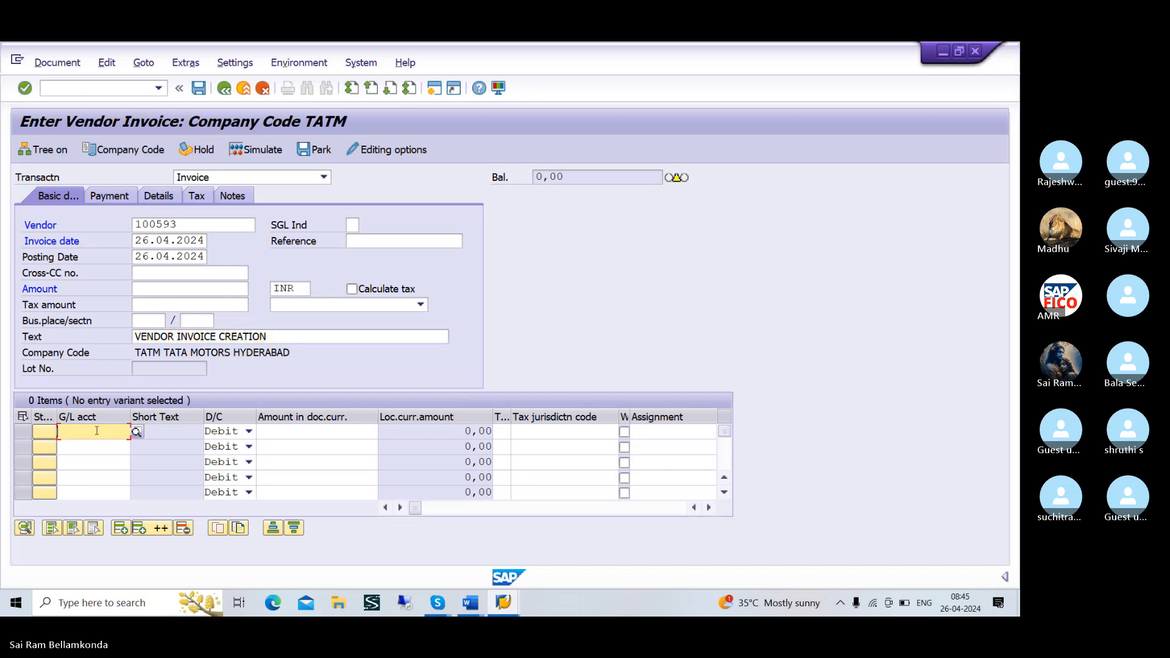
click(136, 432)
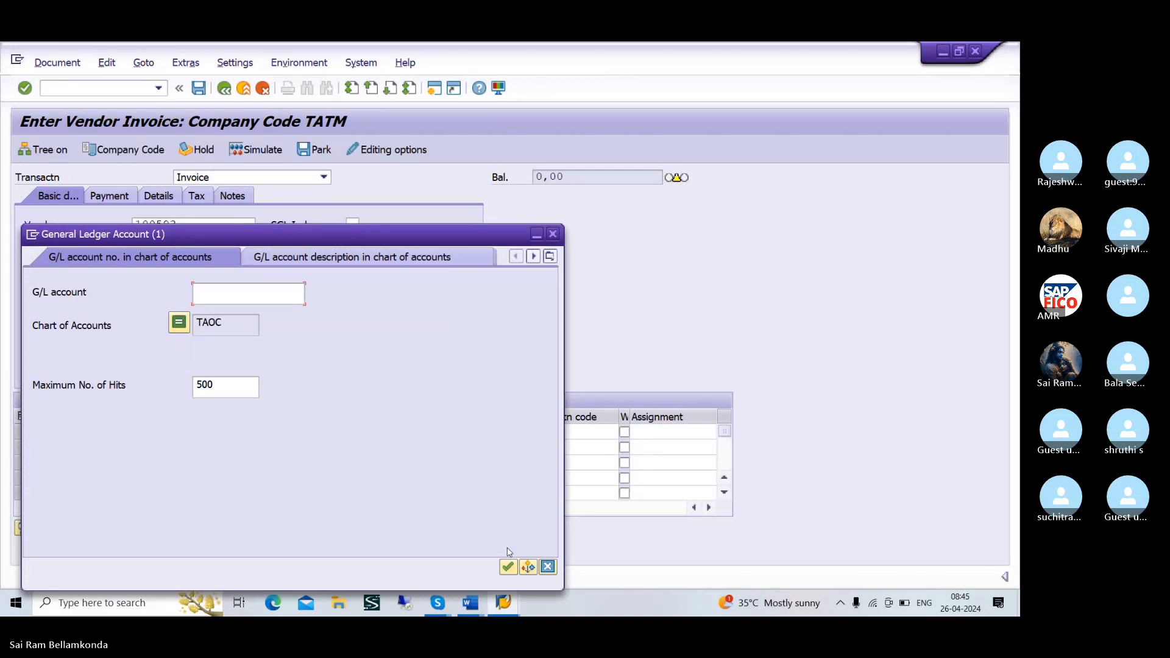
click(506, 568)
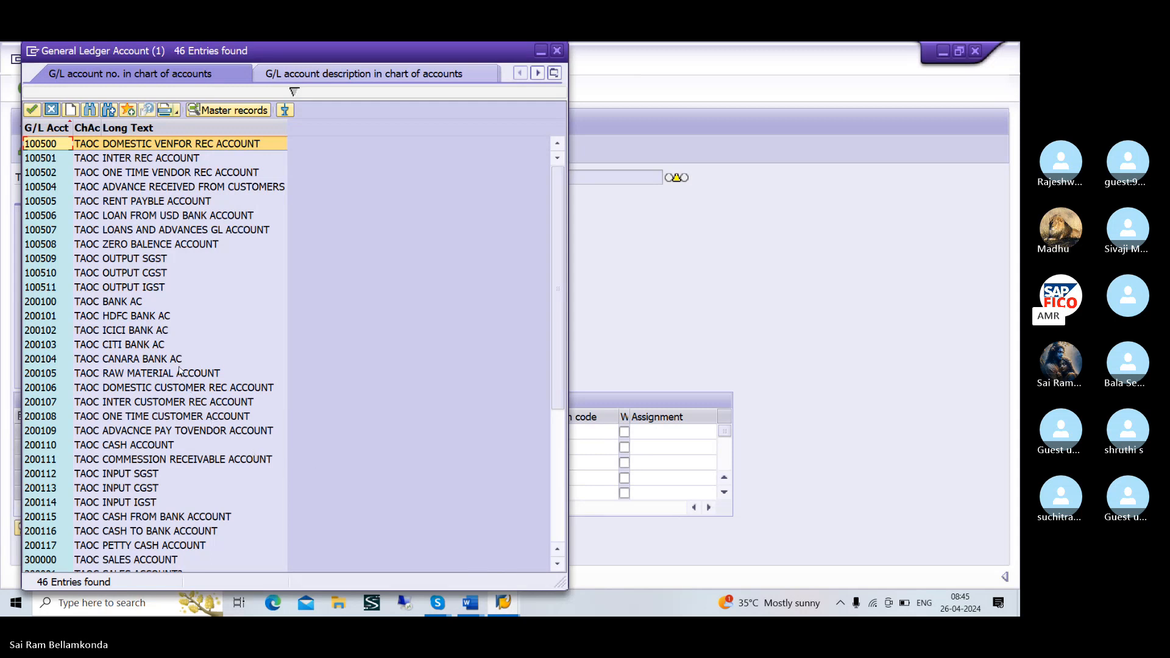
scroll(181, 370, down, 1)
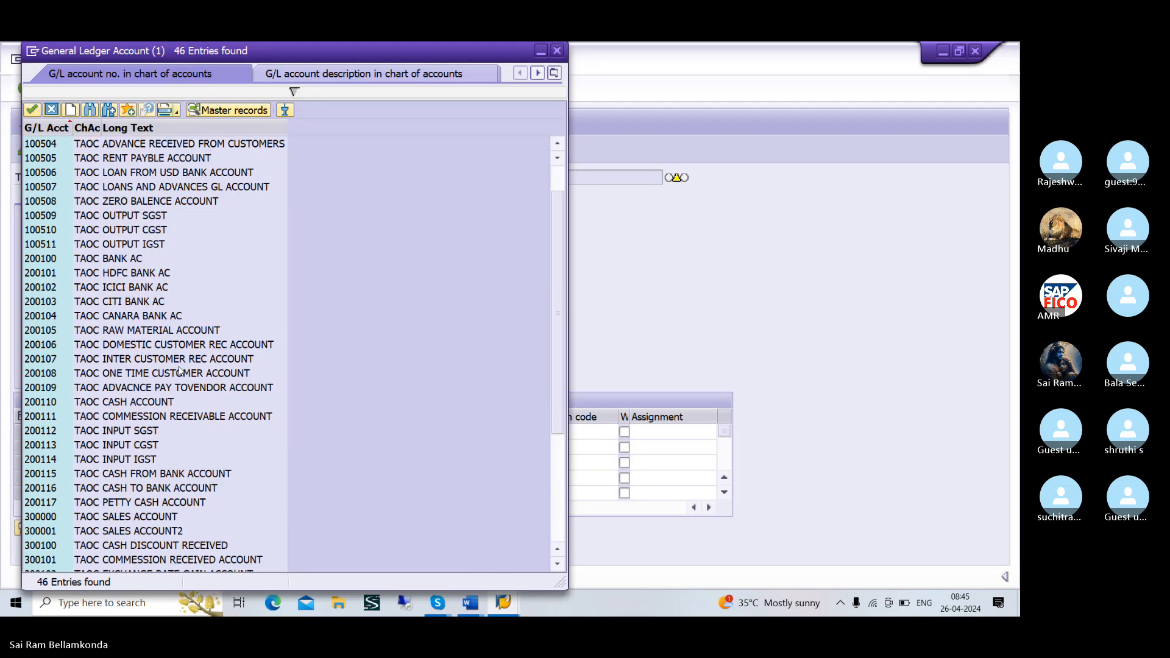
scroll(181, 370, down, 1)
scroll(180, 370, down, 1)
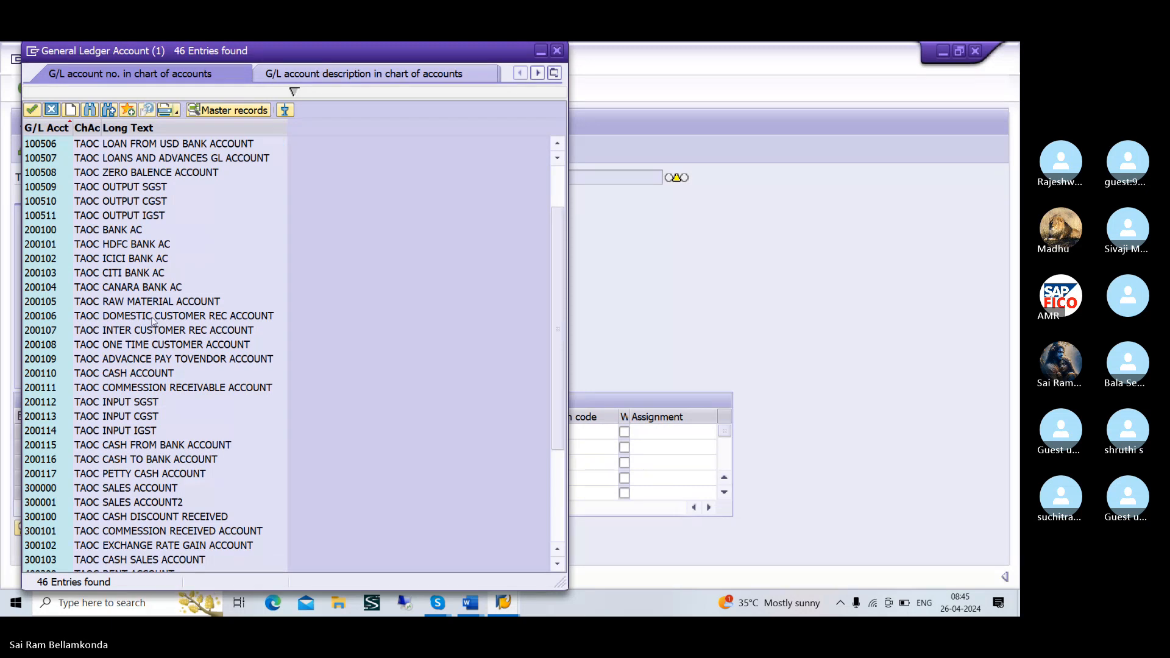
click(122, 301)
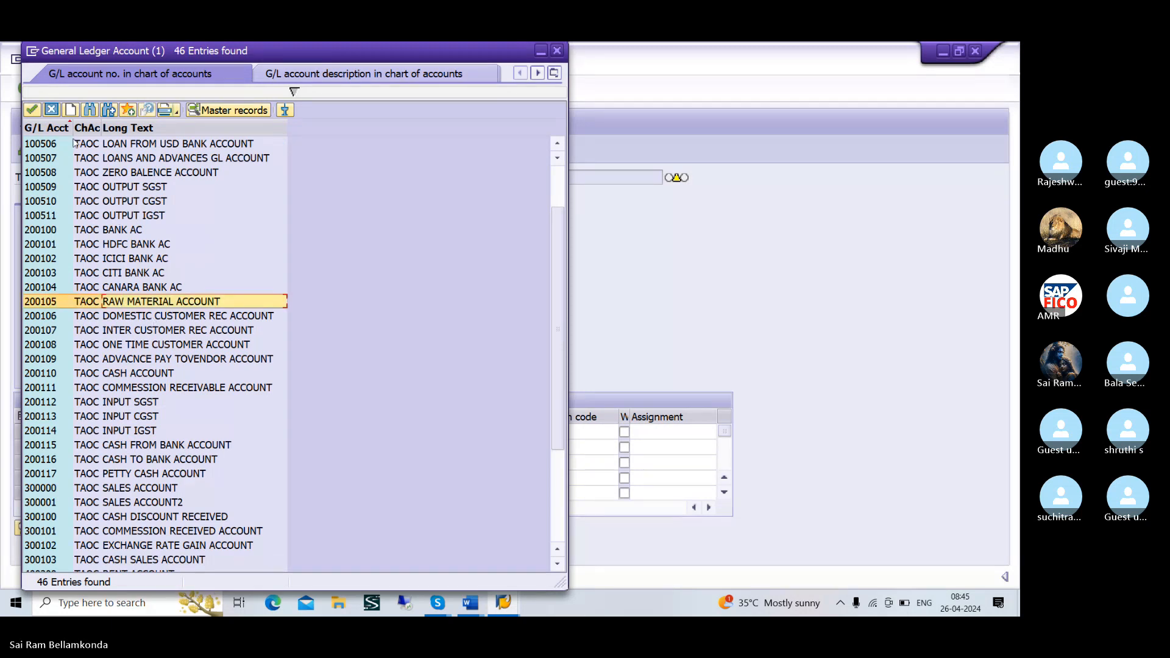
click(34, 110)
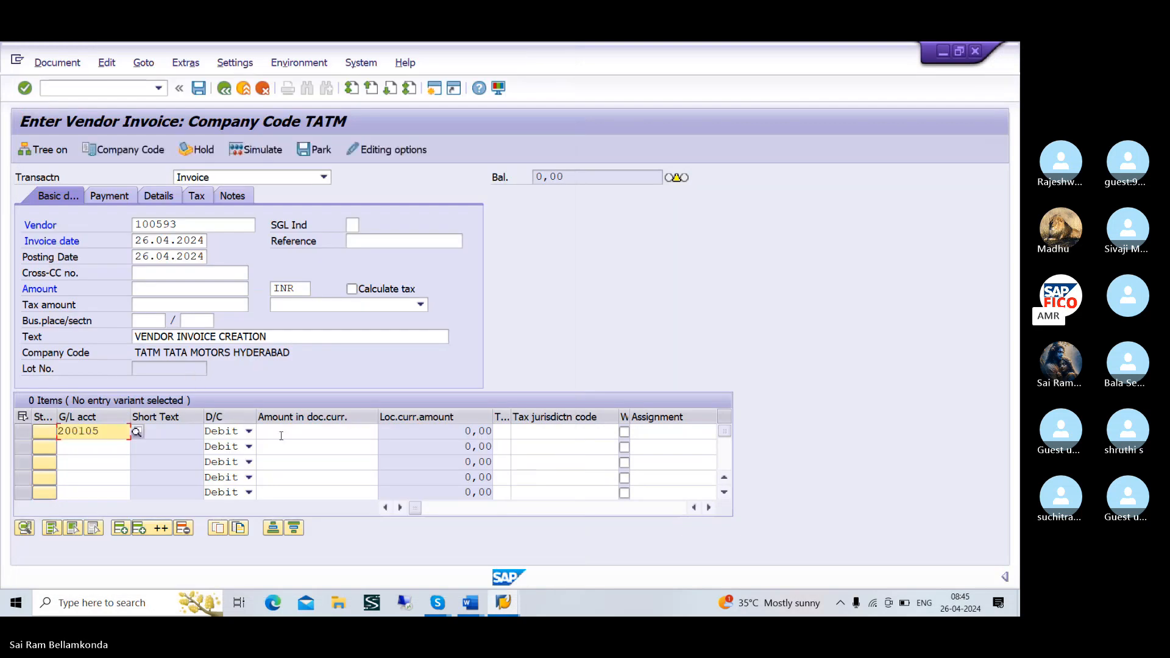
- Set both the vendor invoice amount and the first line item's debit amount to 100000 INR
click(298, 435)
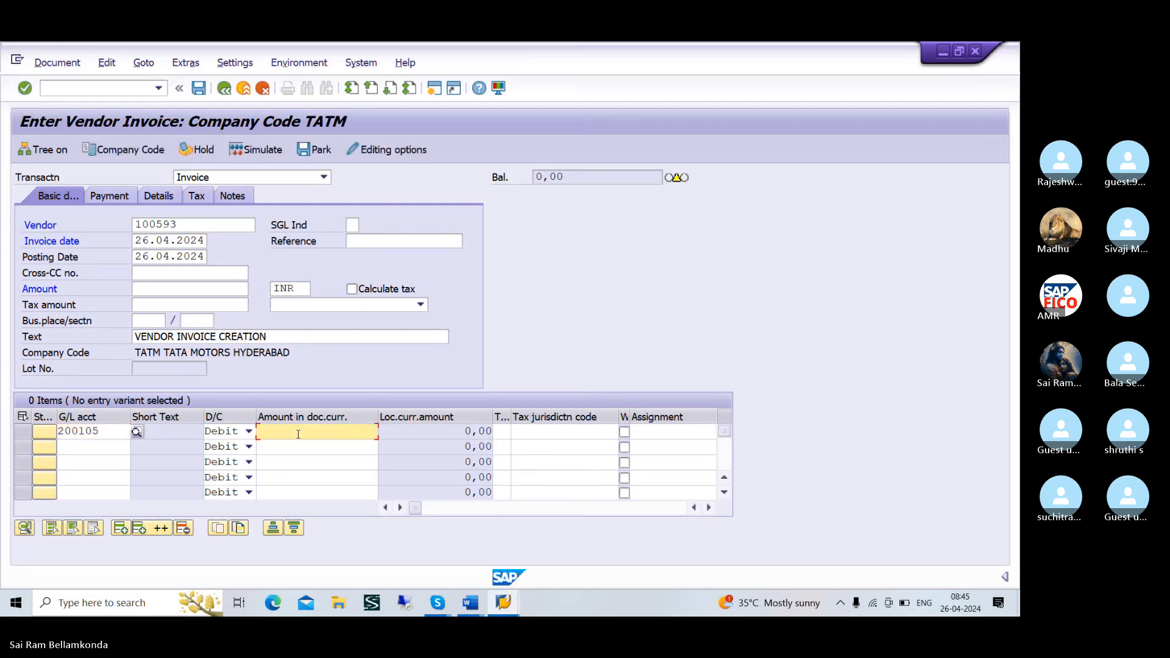
click(174, 290)
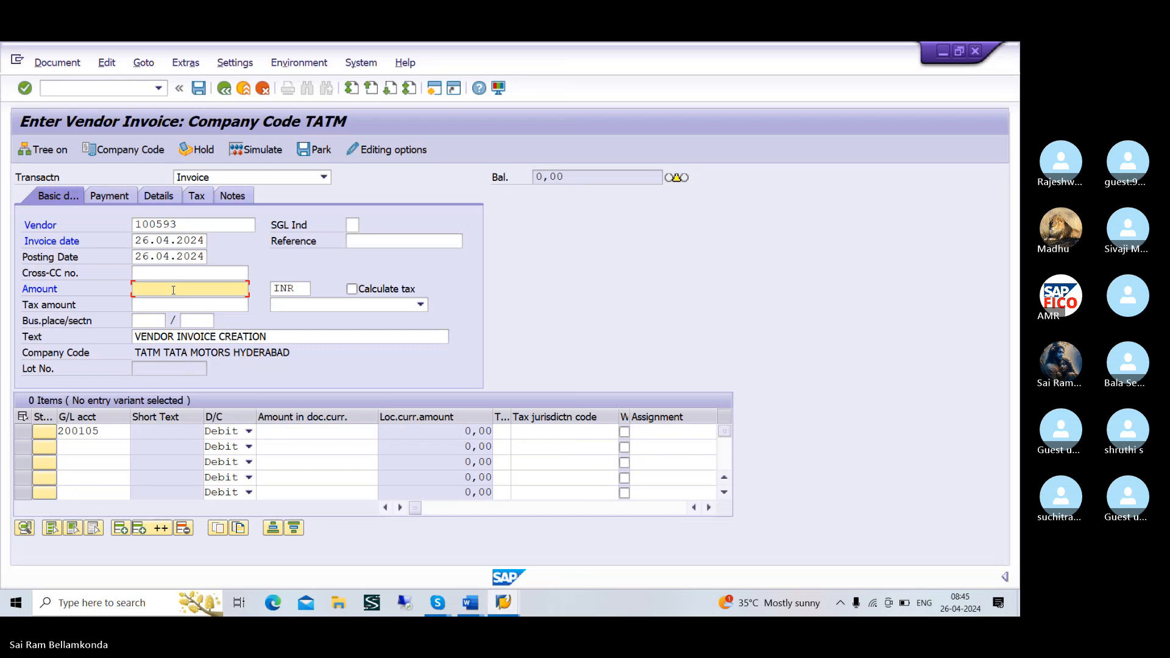
text(100)
key(Down)
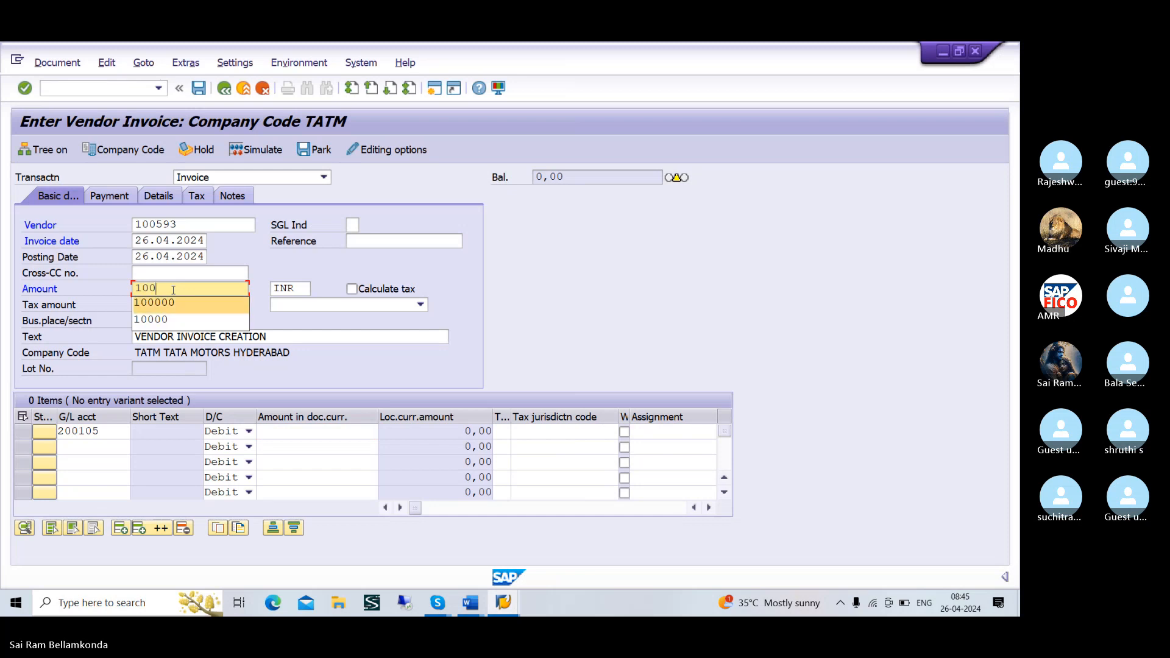
key(Return)
click(290, 434)
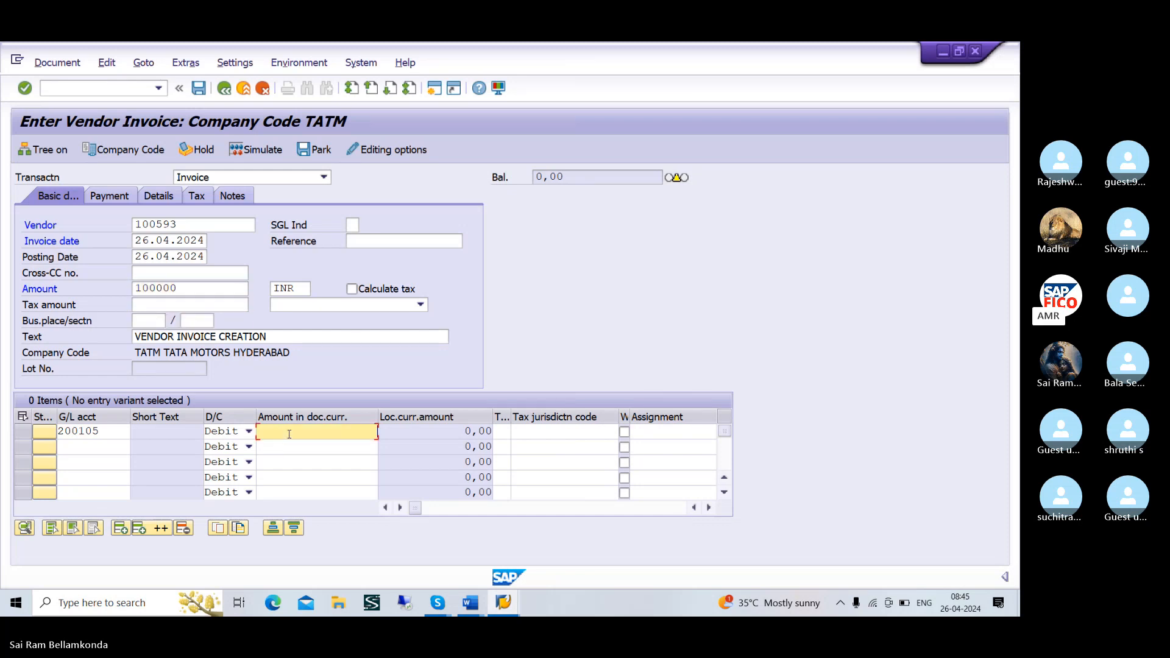
text(1000)
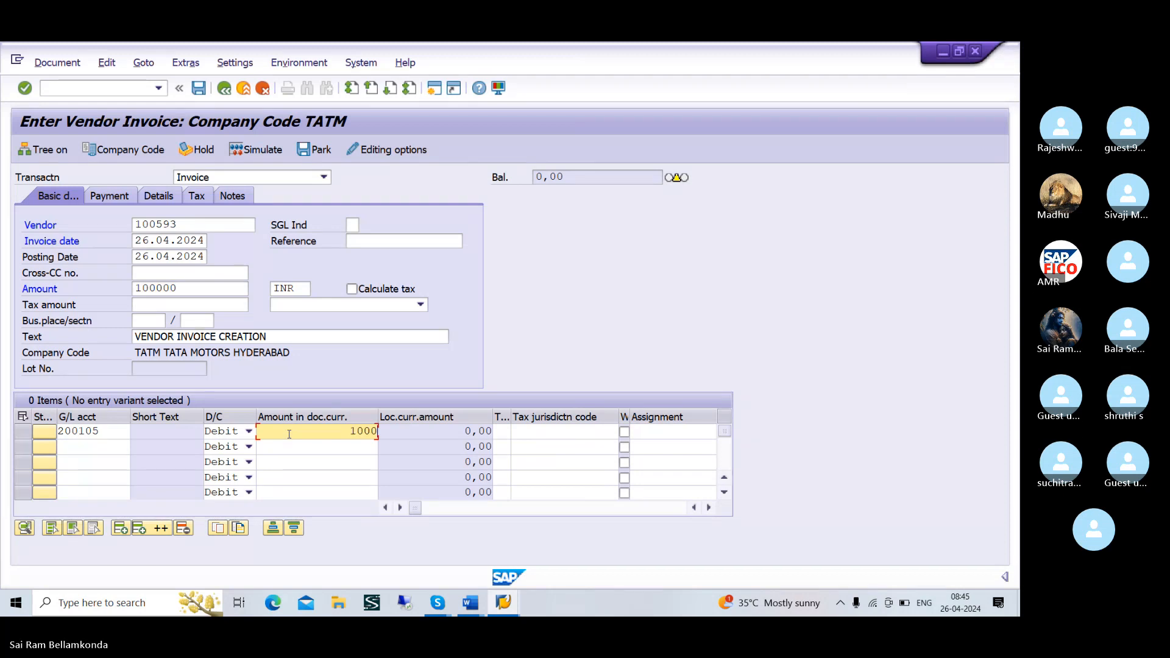
text(00)
- Simulate the vendor invoice and try to post it
click(264, 146)
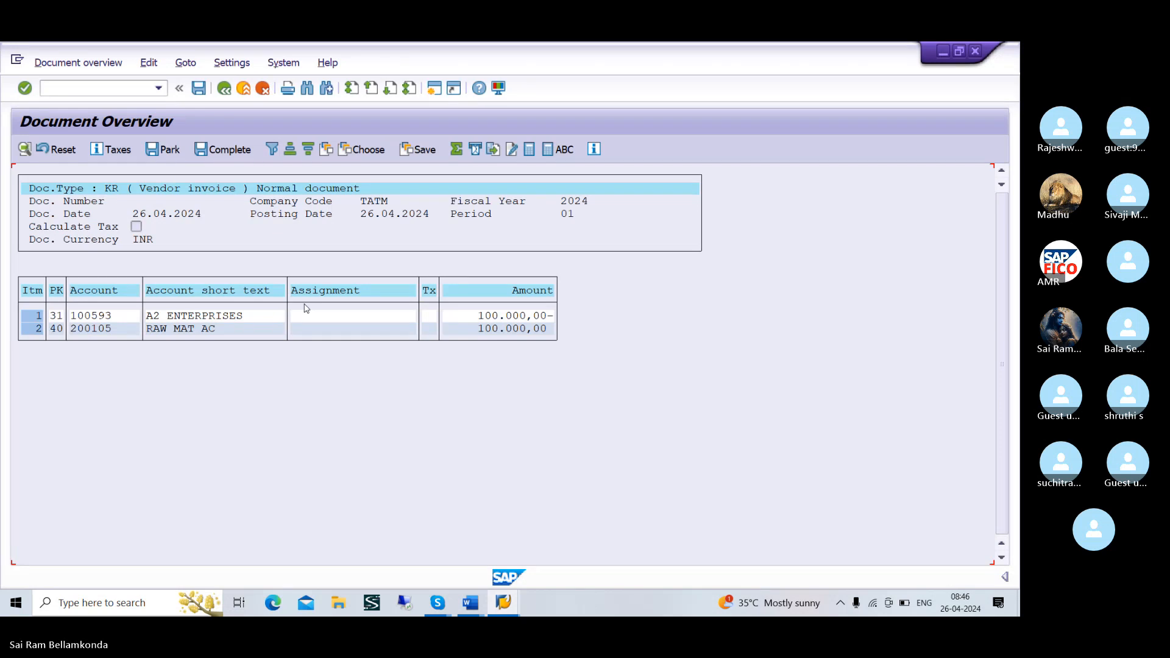
click(199, 89)
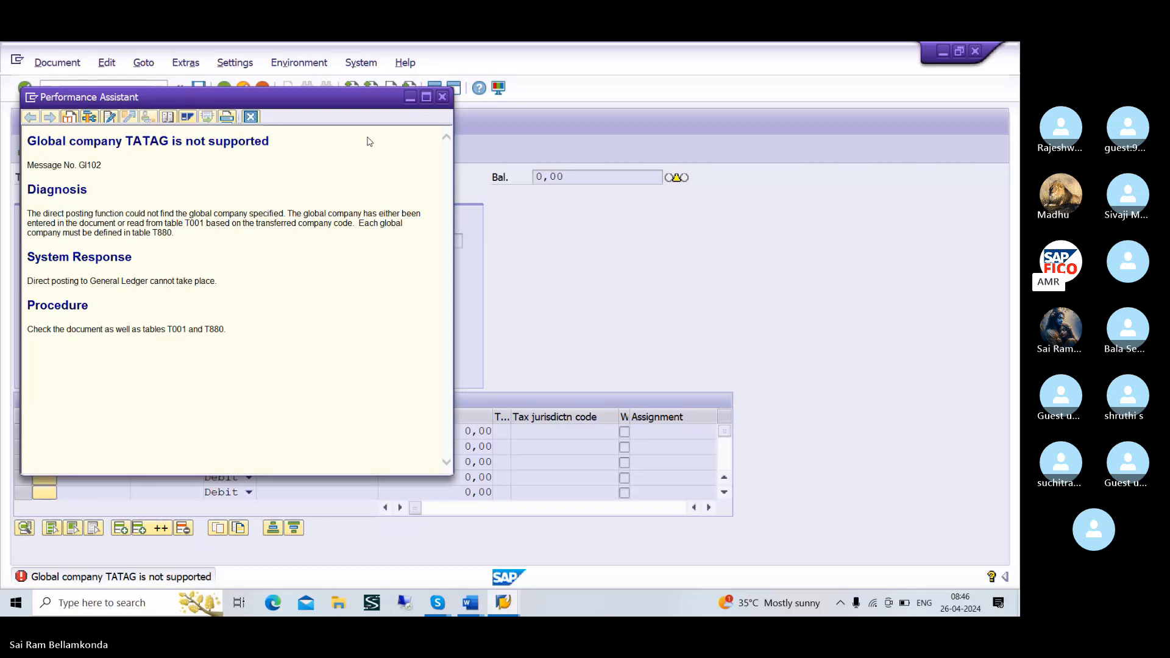
click(443, 97)
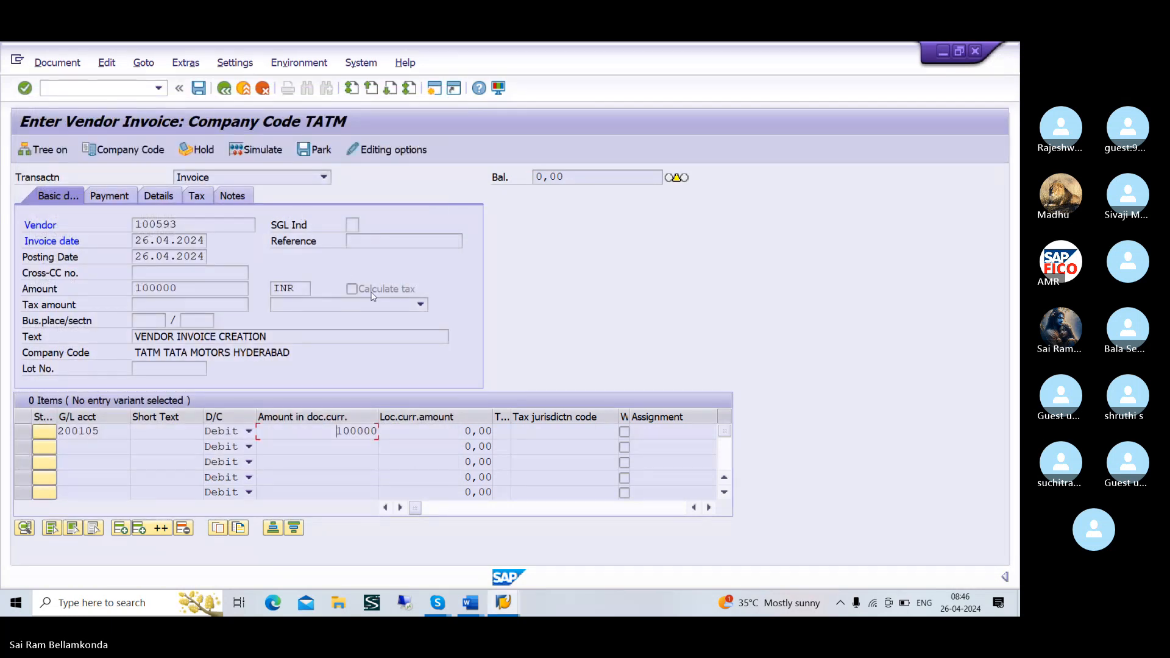
- Run transaction /NOX15 in a new session and start a new entry for an internal trading partner company
click(435, 90)
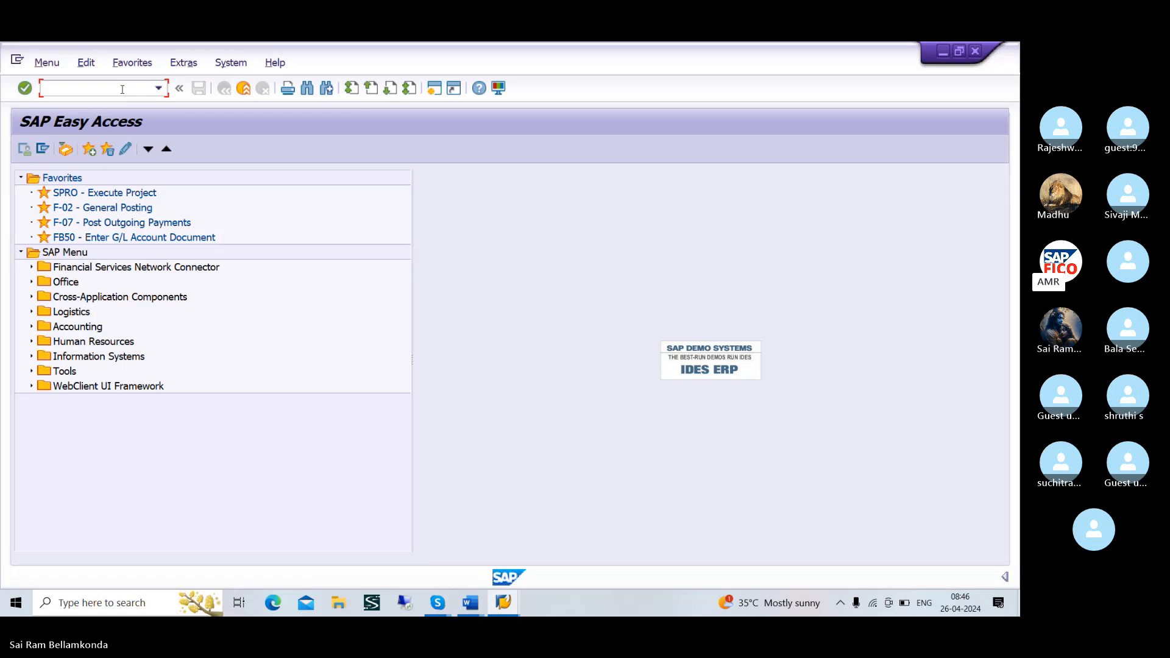
text(/N)
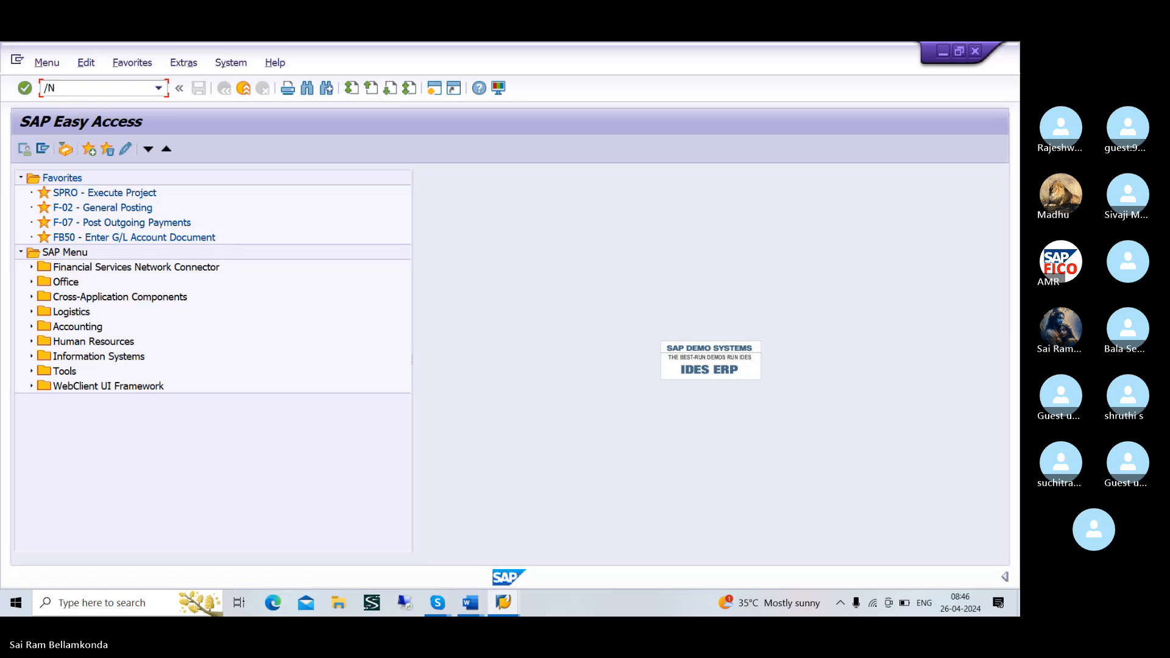
text(OX15)
key(Return)
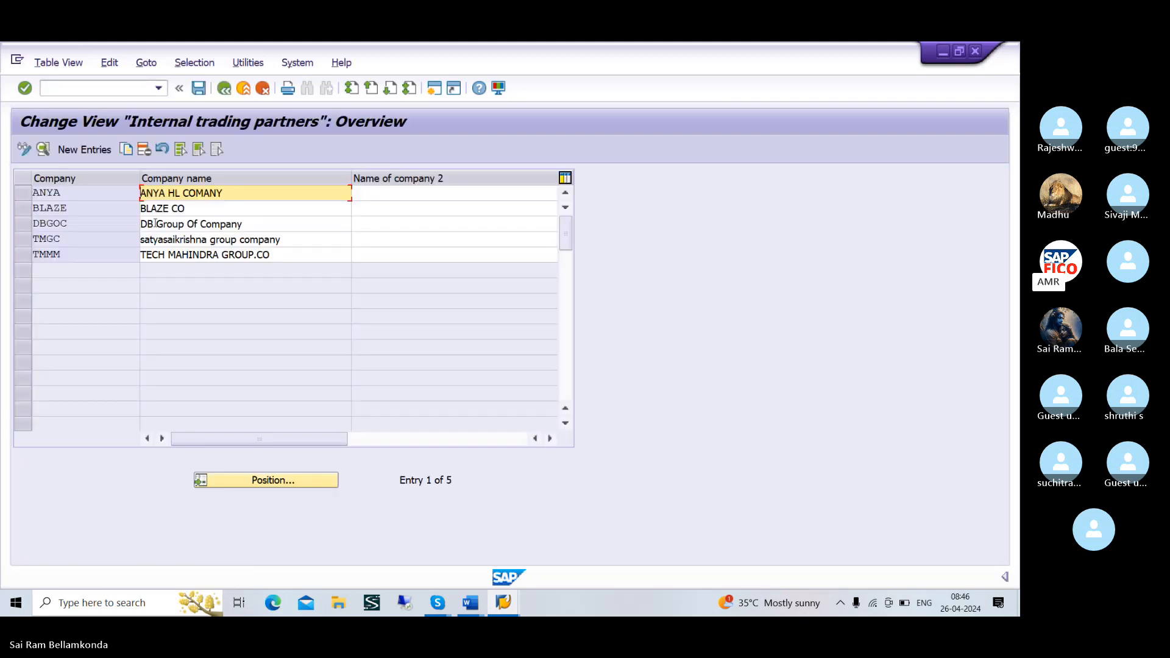
click(84, 150)
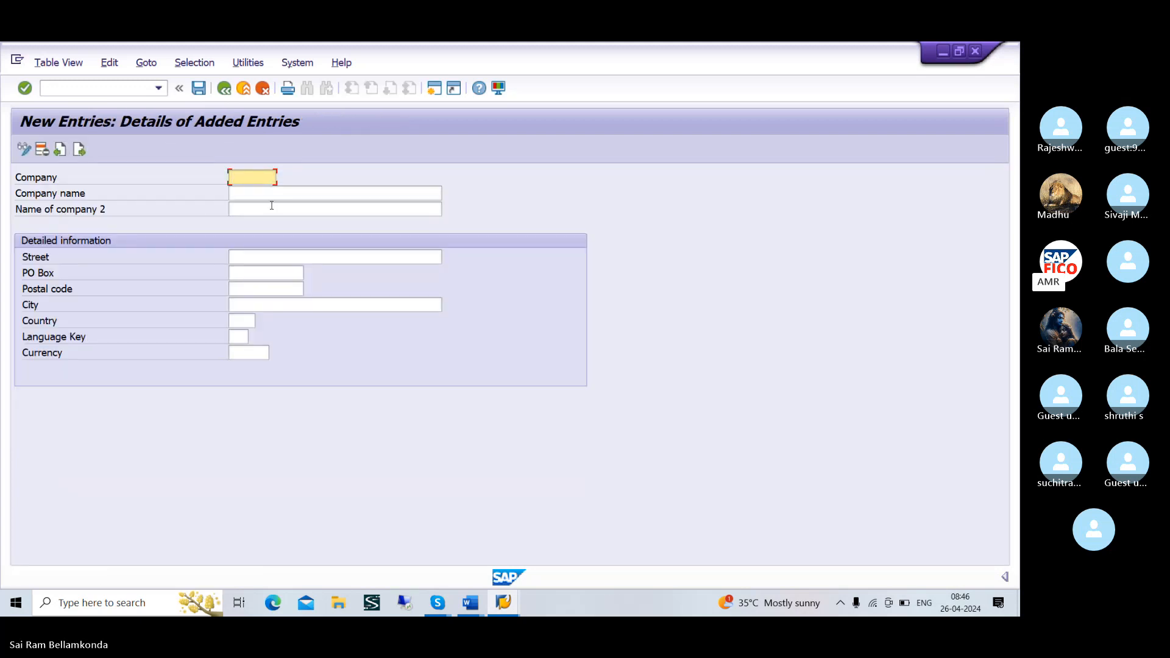
- Set the new company's ID to TATAG and its company name to TATA GROUP
key(alt)
key(Escape)
text(AT)
key(BackSpace)
text(TATA)
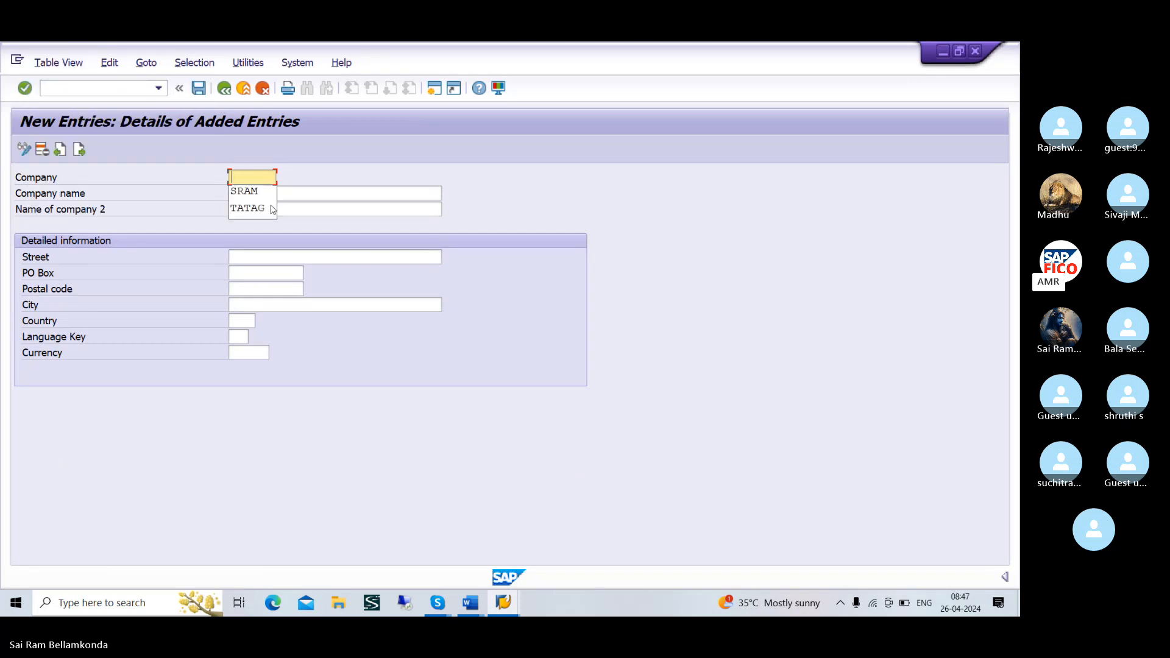
text(G)
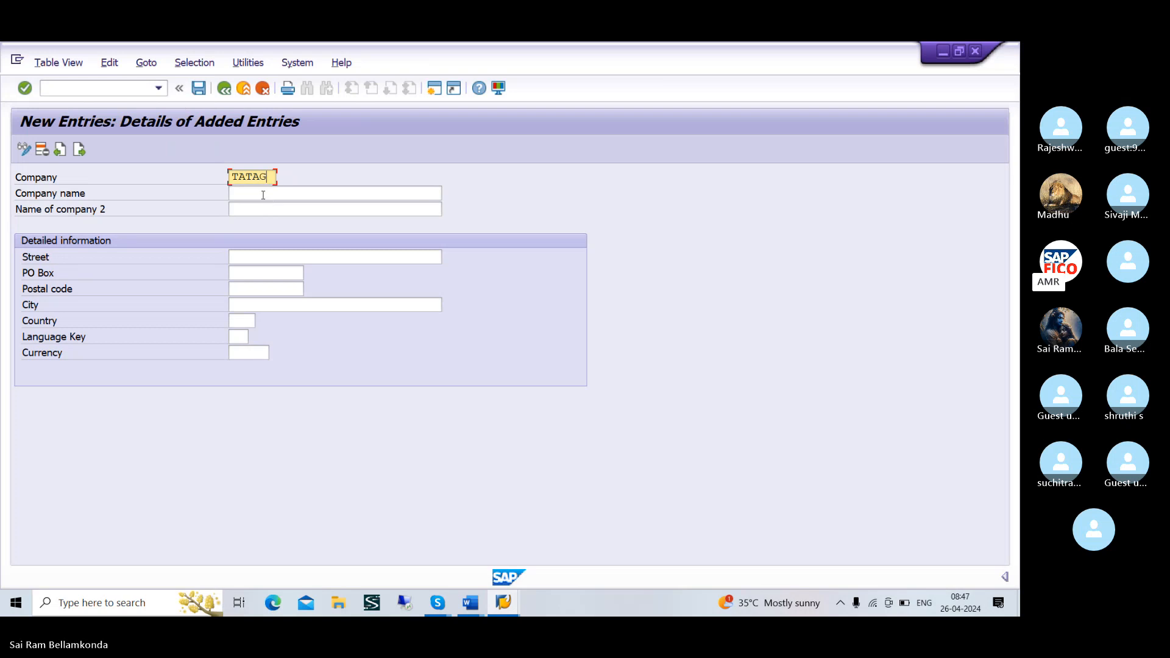
click(262, 259)
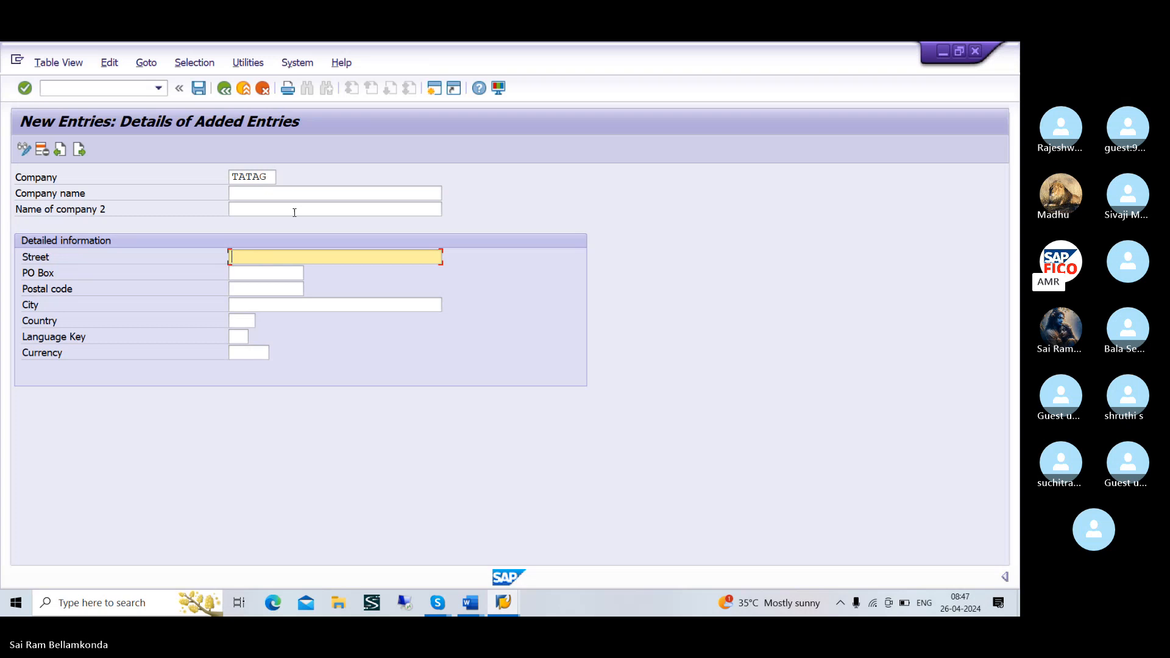
click(283, 192)
text(T)
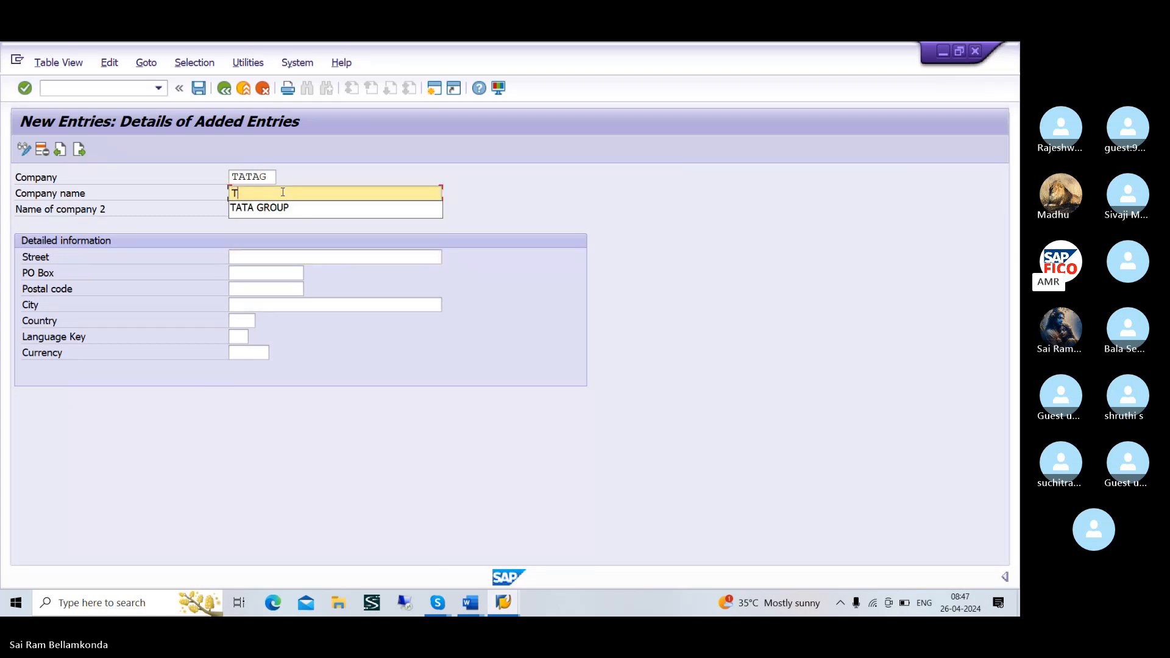
key(Down)
key(Return)
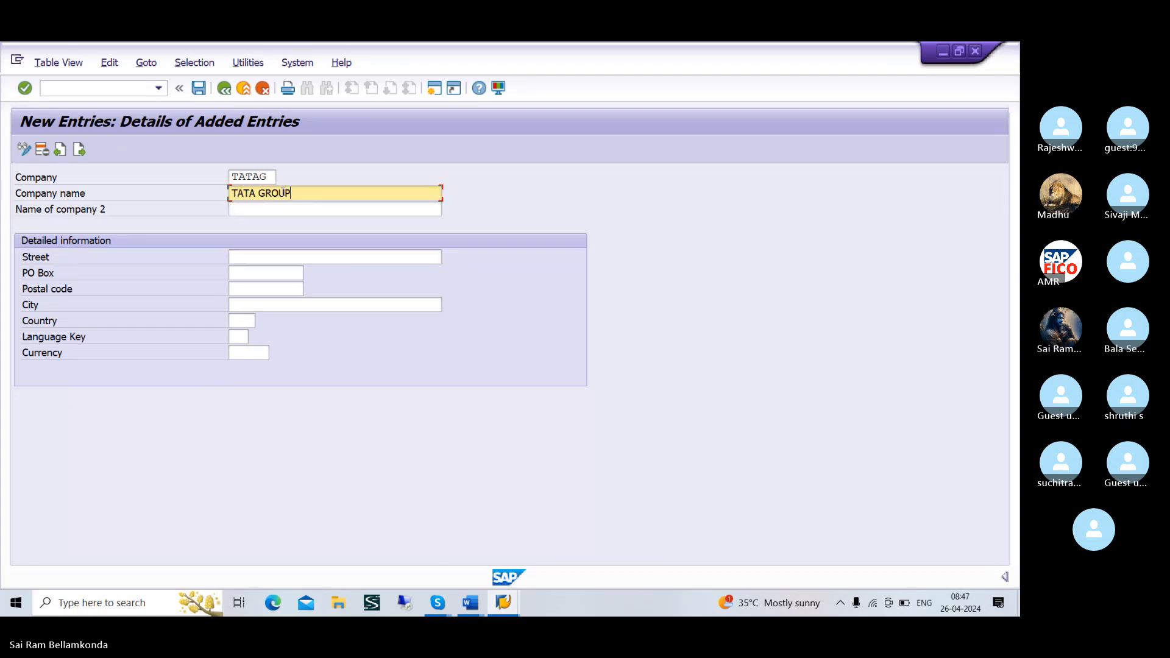
- Enter the company's street, PO box and postal code in its detailed information
drag(282, 193, 265, 250)
click(262, 256)
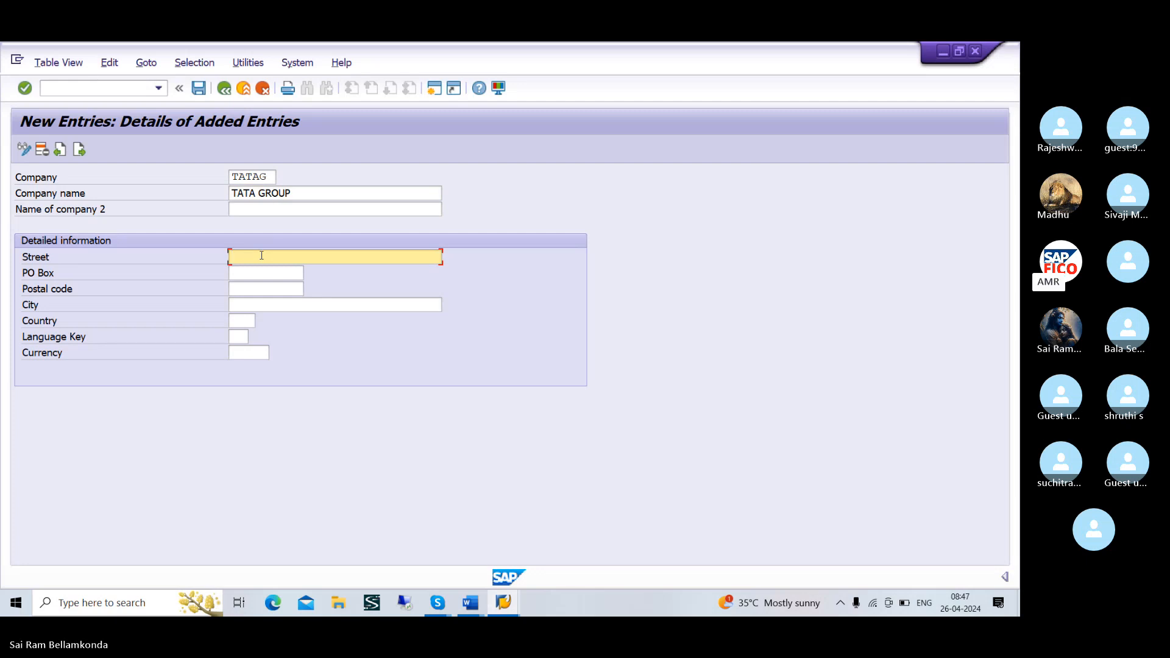
text(R)
key(BackSpace)
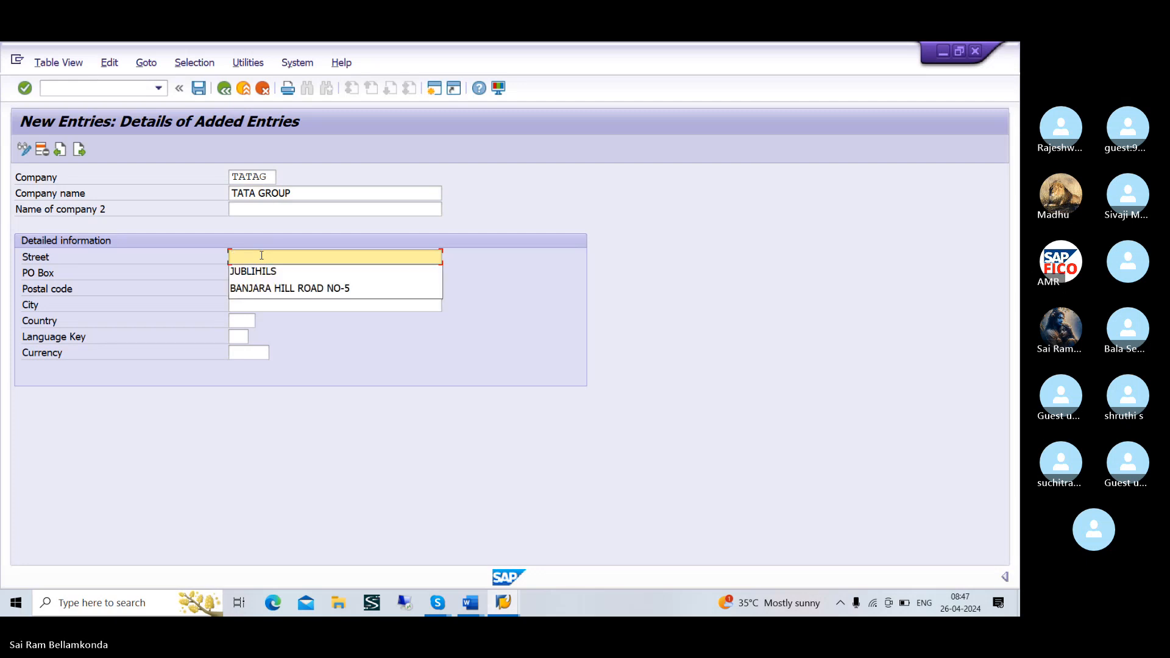
click(263, 272)
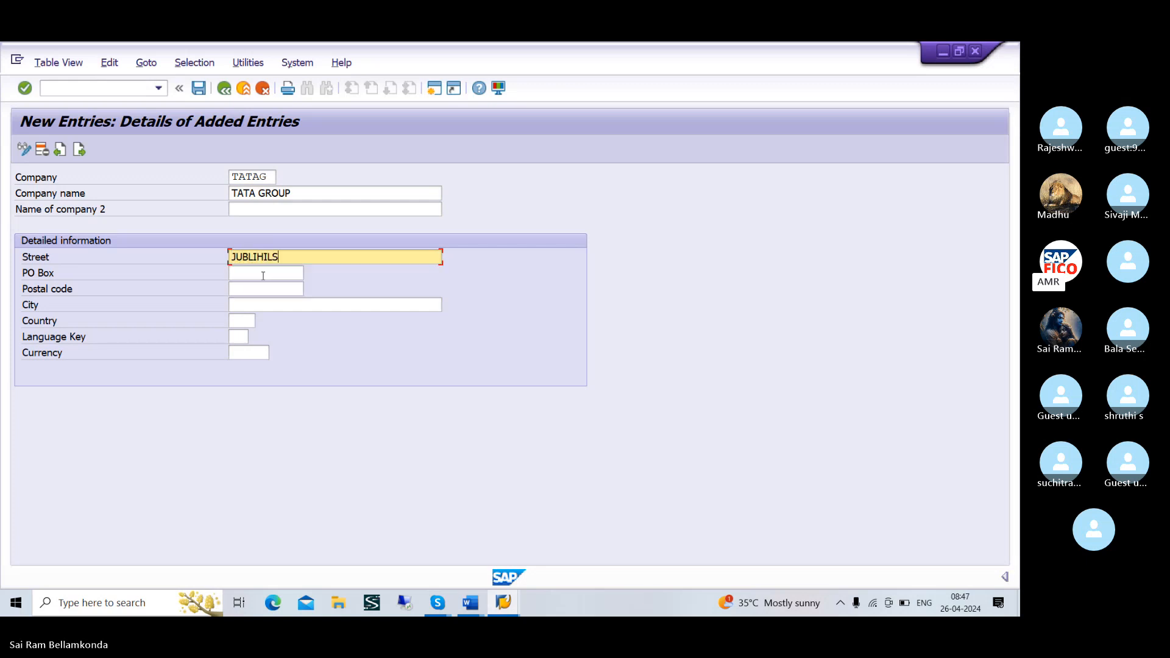
click(261, 275)
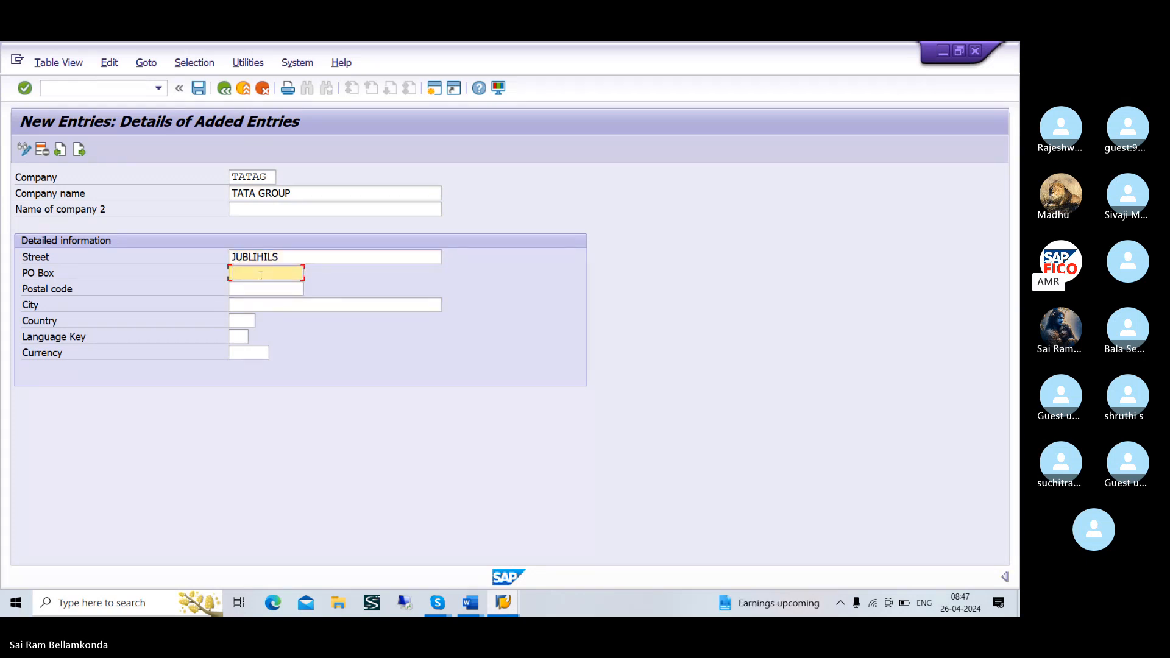
text(5)
key(Return)
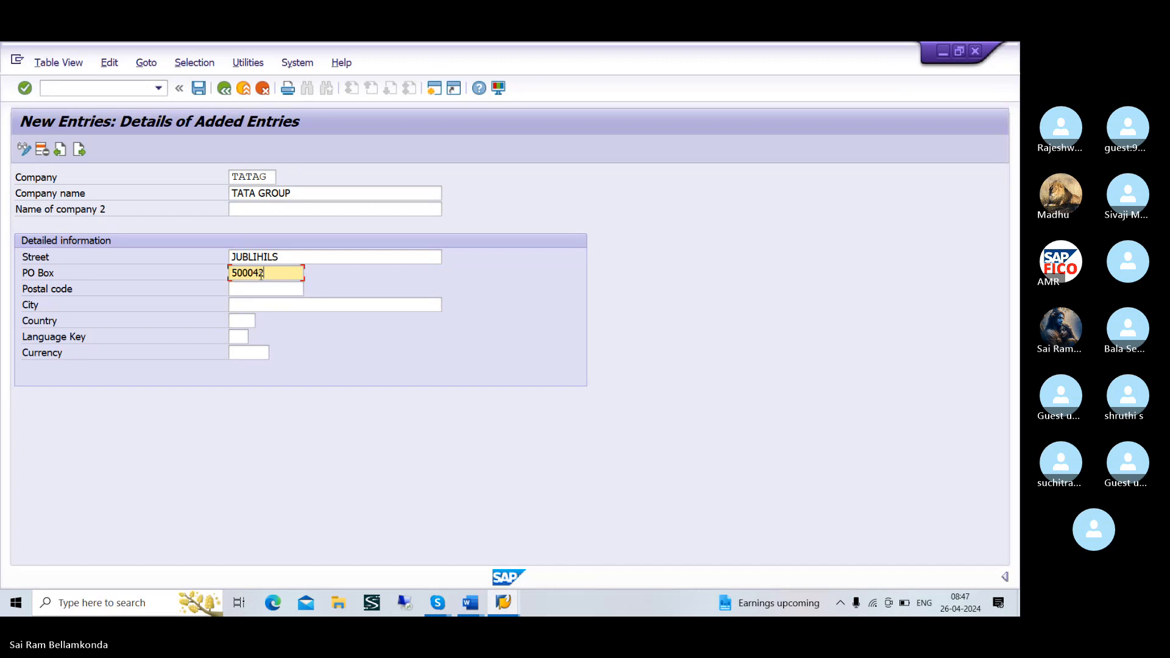
click(264, 287)
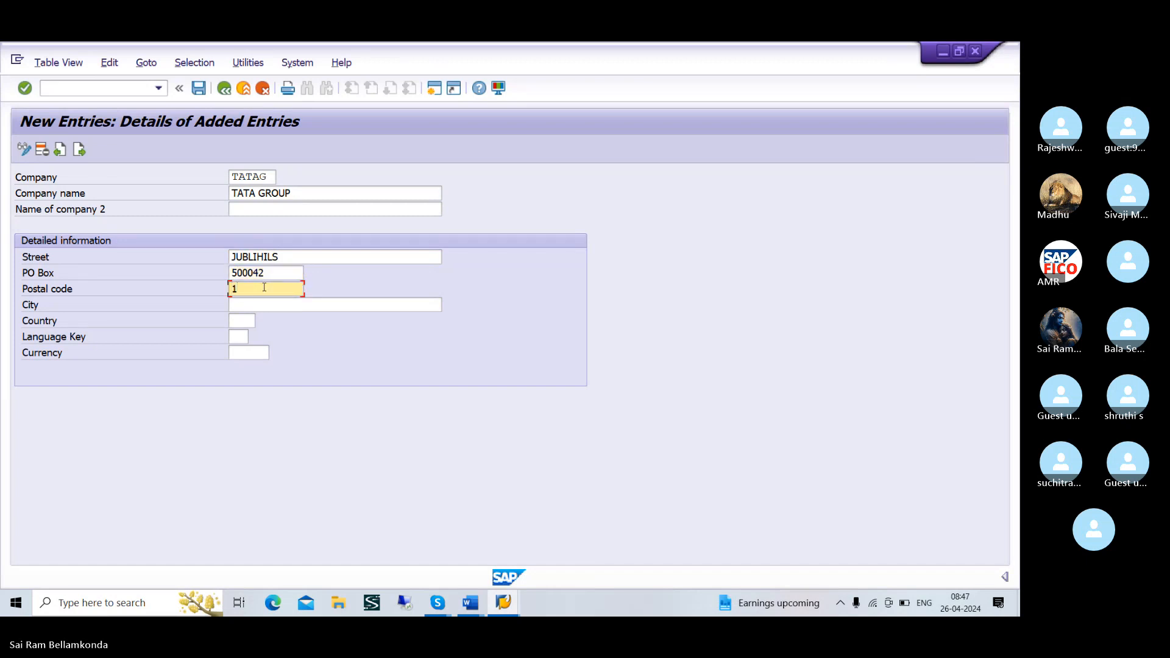
key(BackSpace)
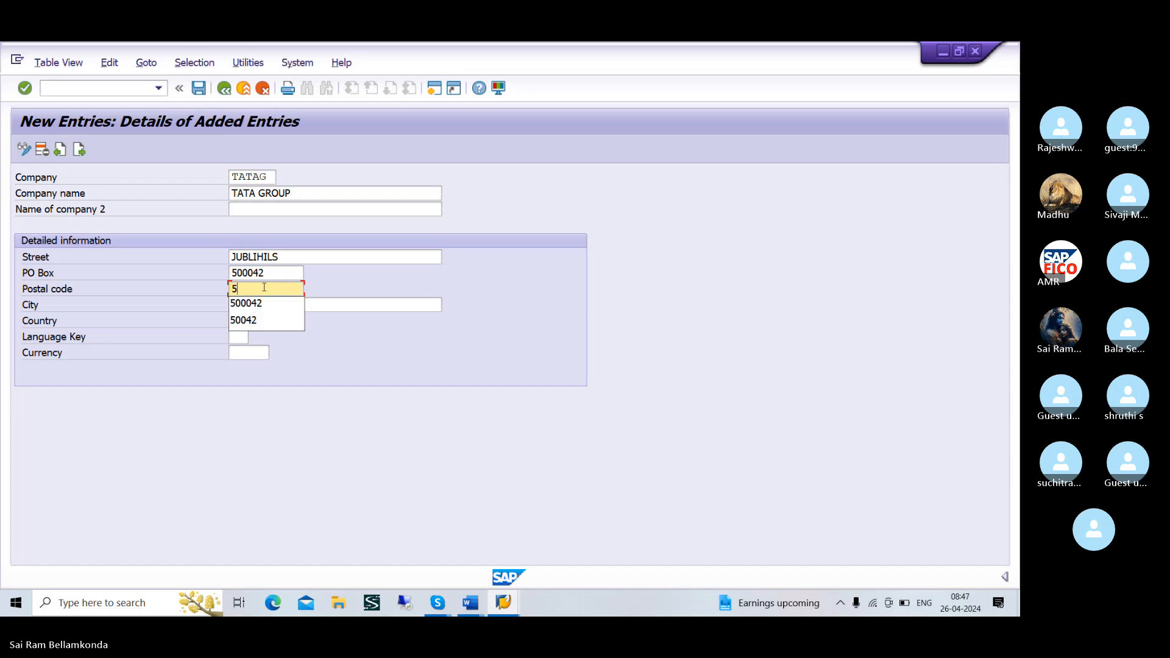
text(5)
key(Down)
key(Return)
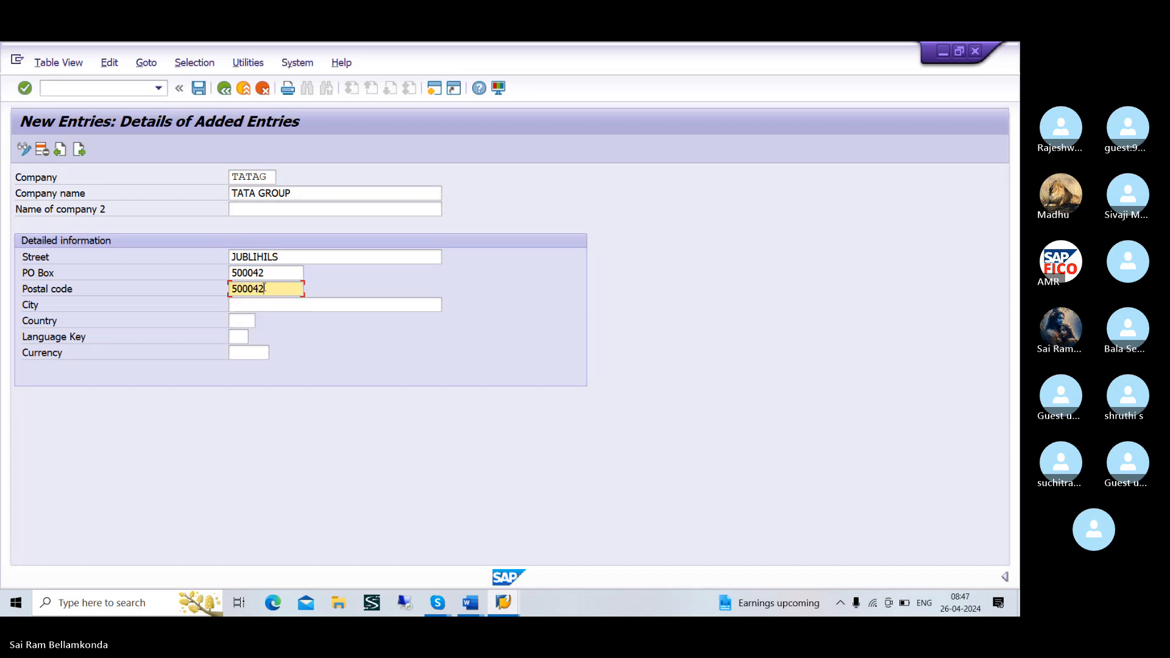
- Enter the company's city and set its country to IN
click(278, 306)
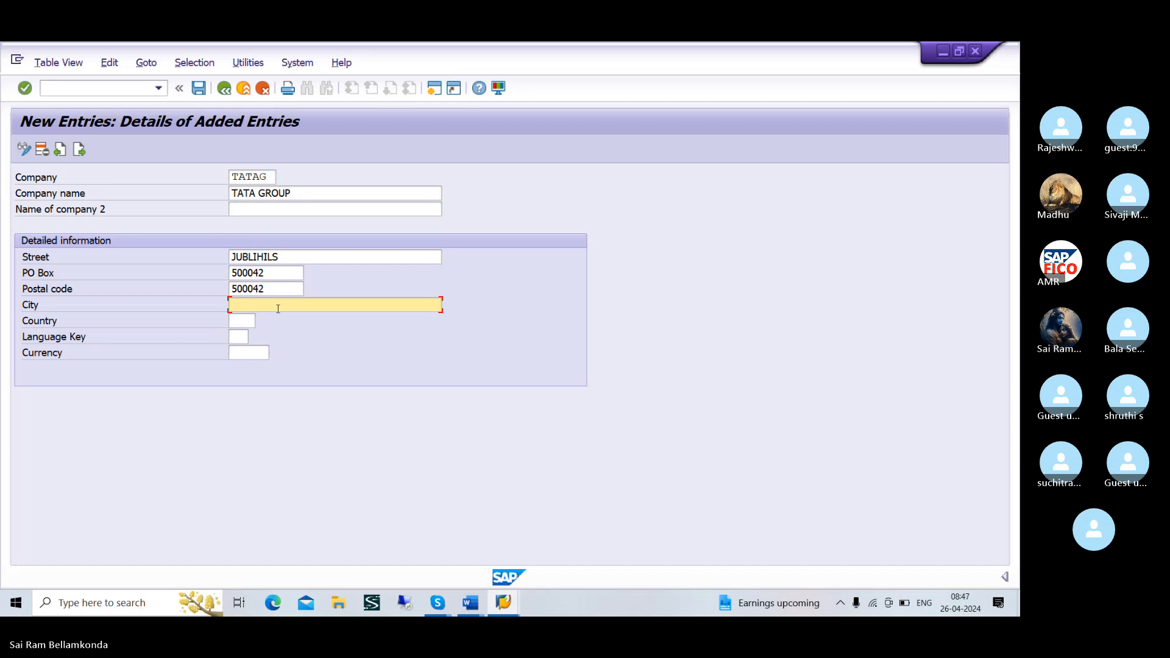
text(H)
click(278, 325)
click(243, 321)
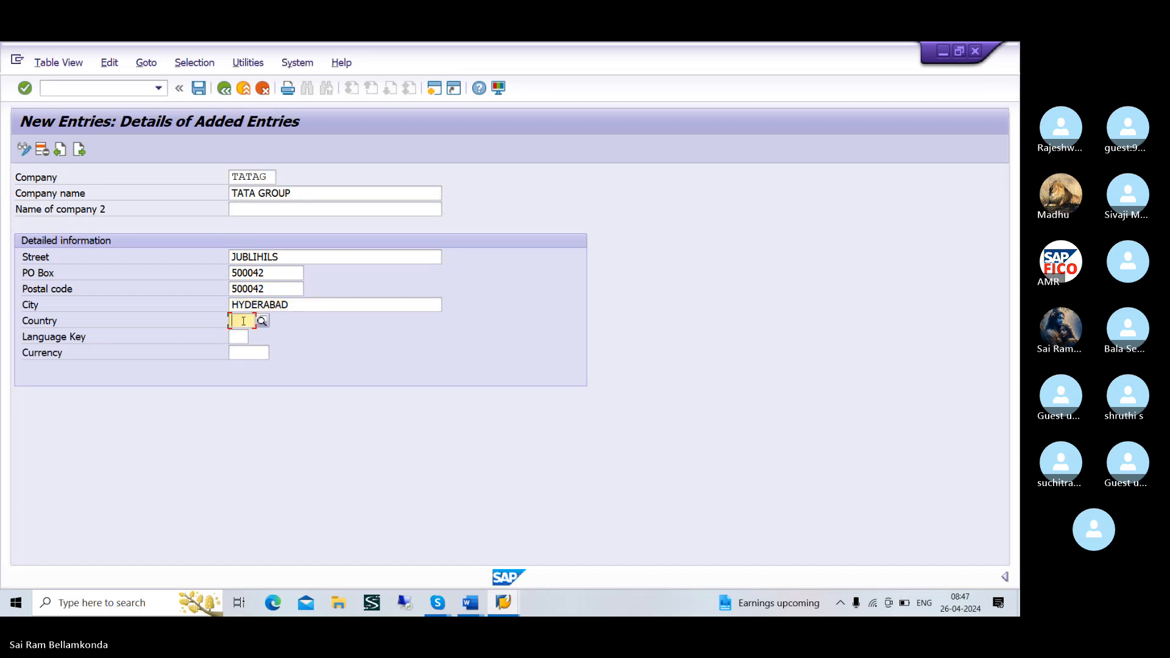
text(IN)
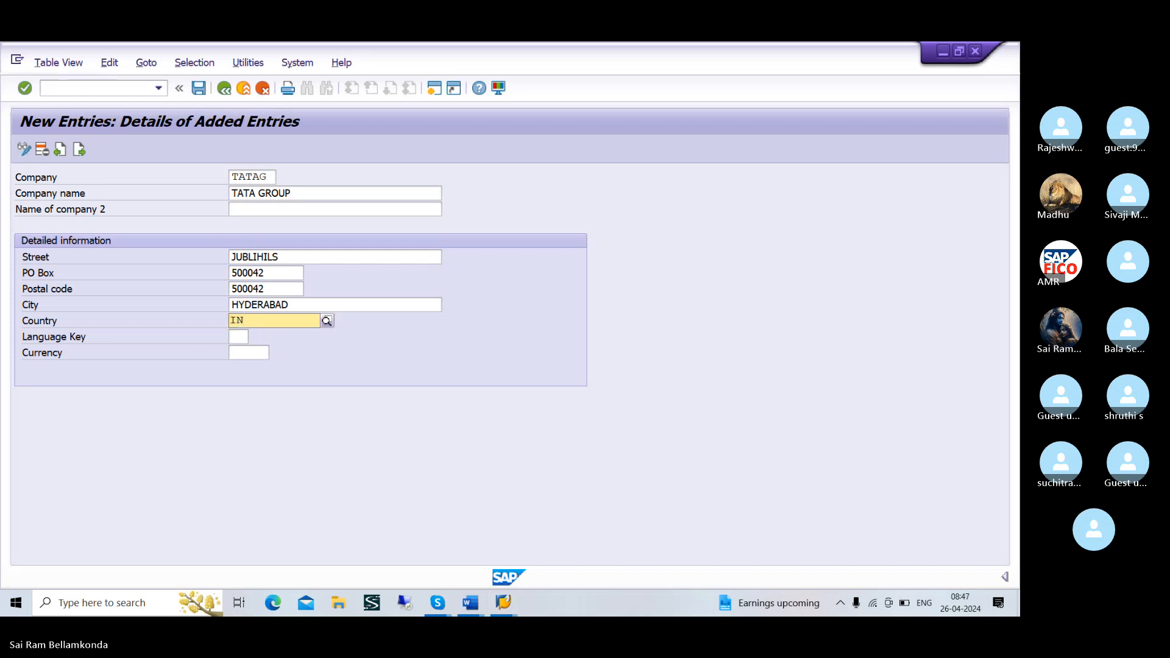
- Set the language key of the new company TATAG to EN
click(248, 354)
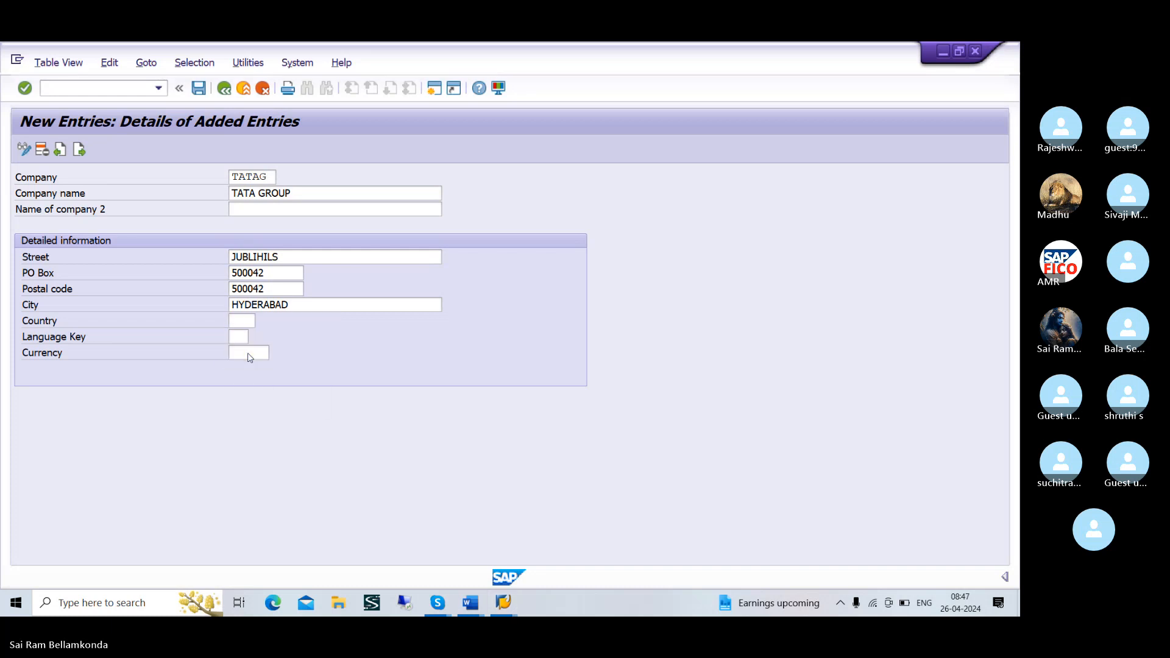
click(243, 338)
text(EN)
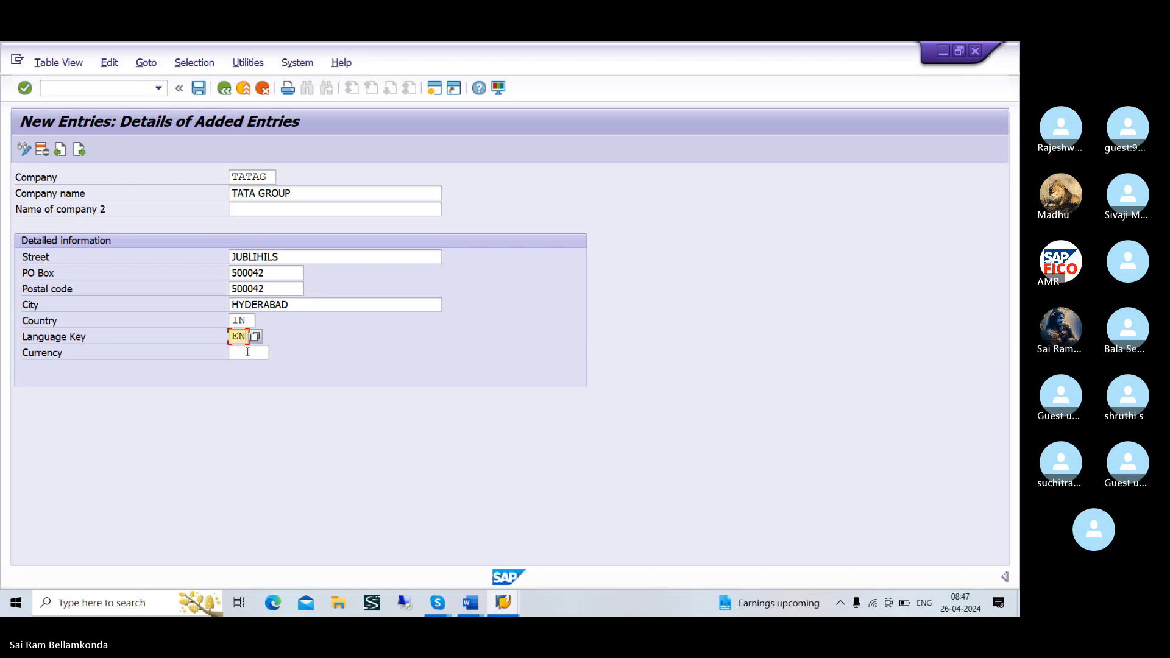
- Set the company's currency to INR and save the entry under the proposed customizing request DPKK900242
click(247, 355)
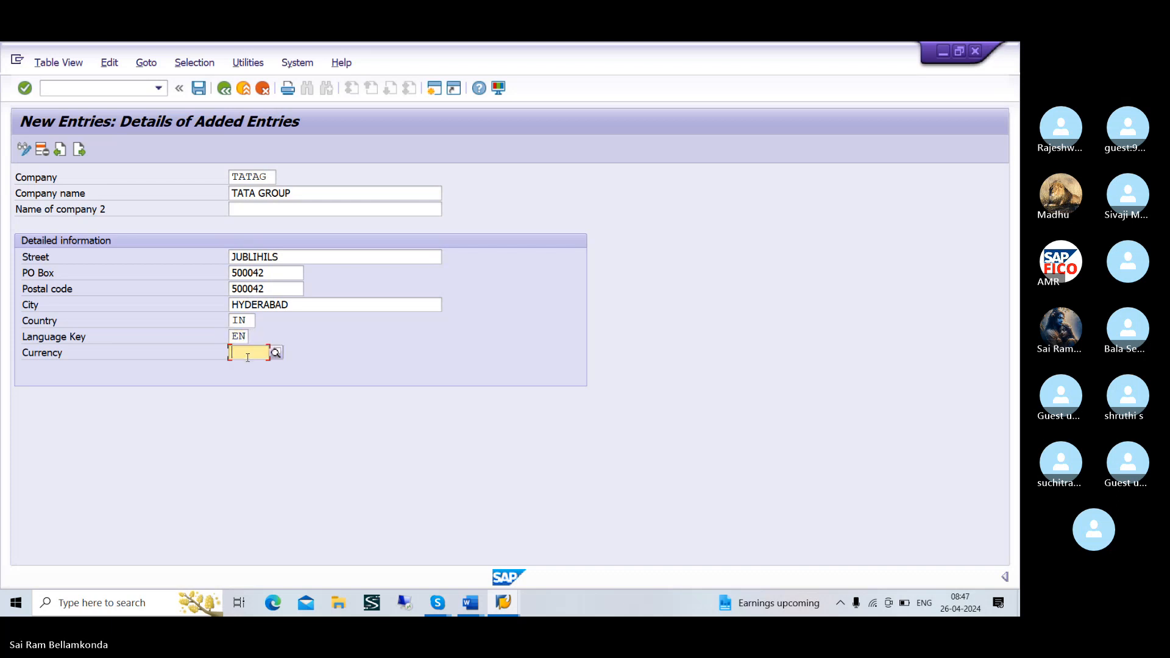
text(IN)
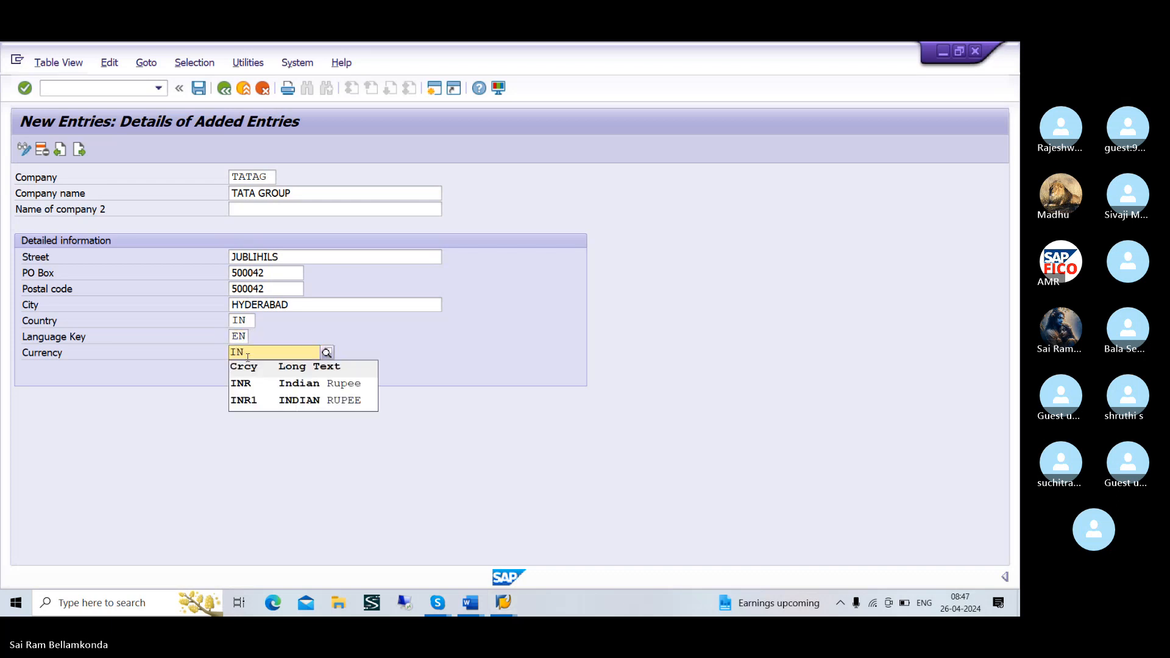
text(R)
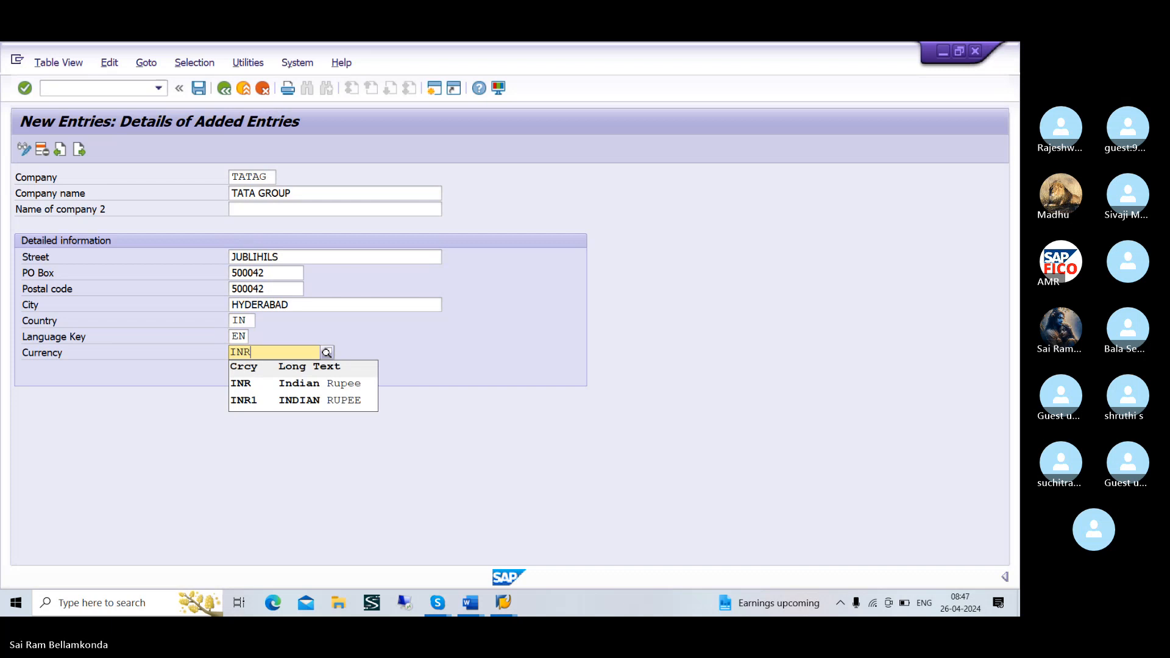
click(261, 385)
key(Return)
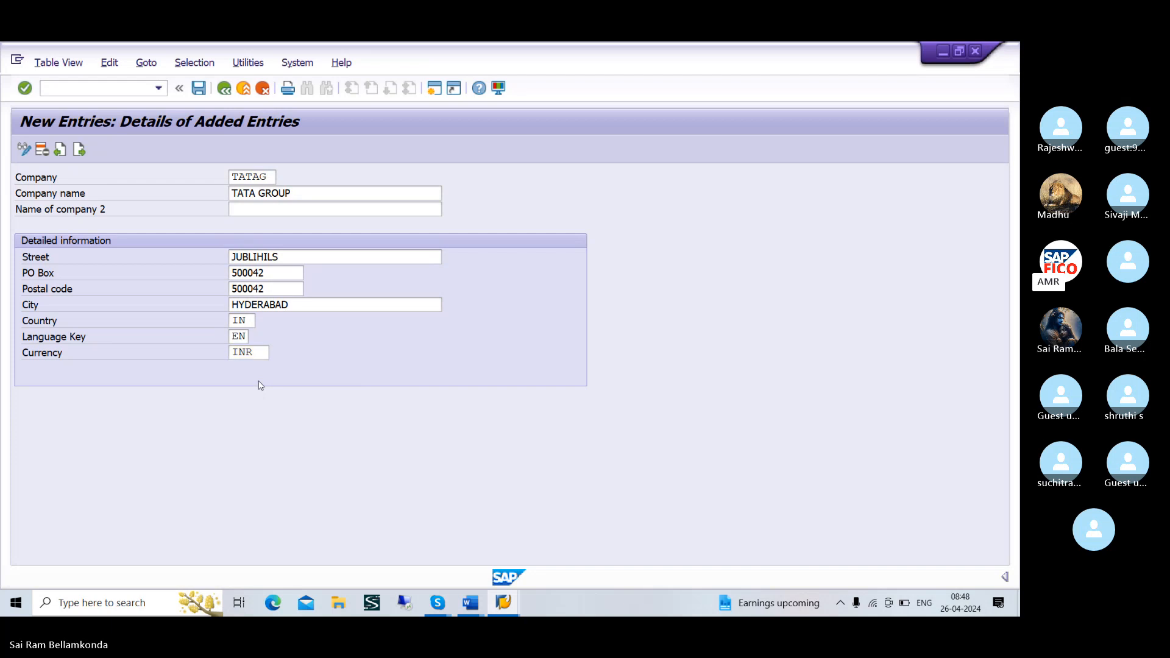
click(198, 88)
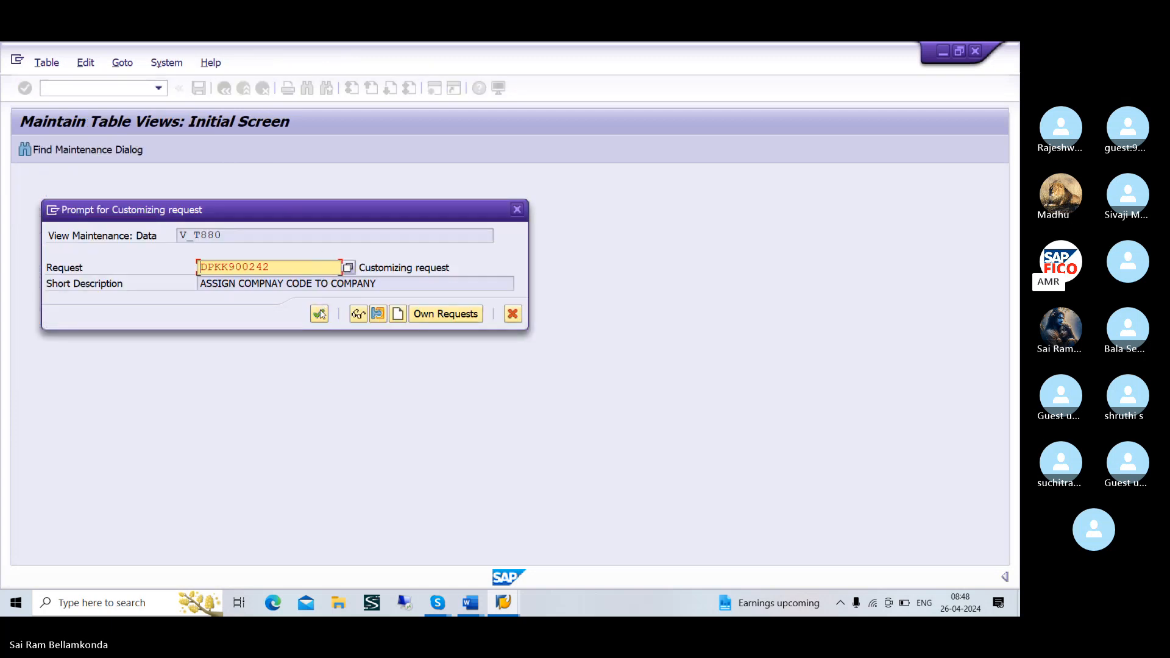
click(320, 314)
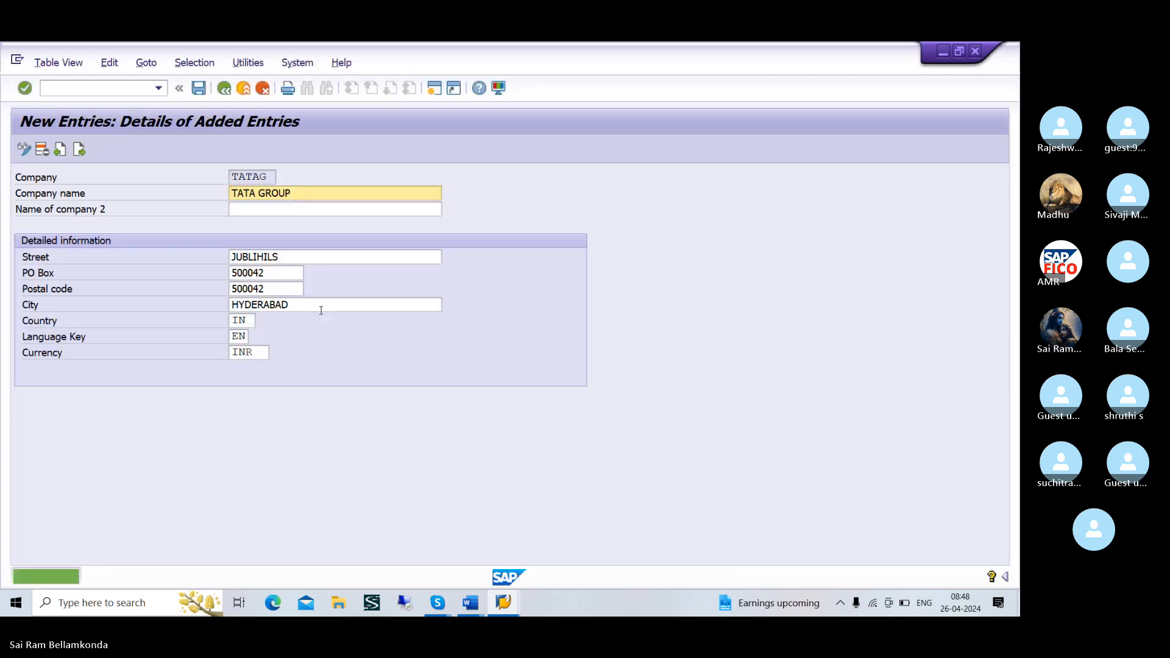
- Return to the vendor invoice session for company code TATM, simulate the invoice and post it
key(alt+Tab)
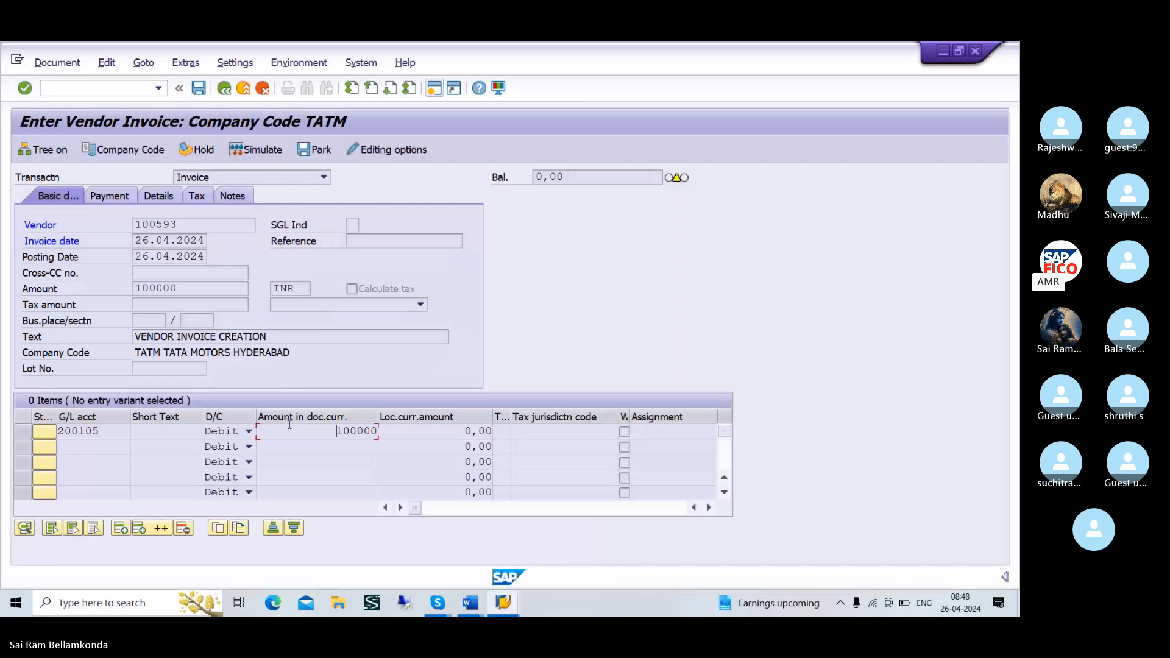
click(266, 153)
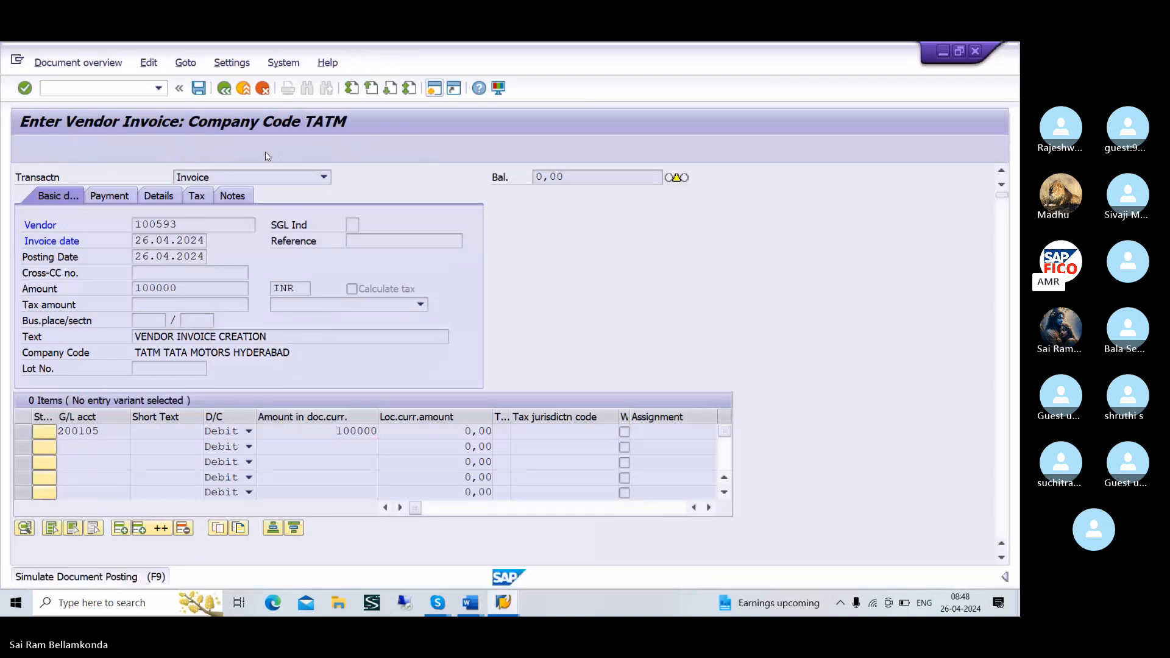
click(198, 89)
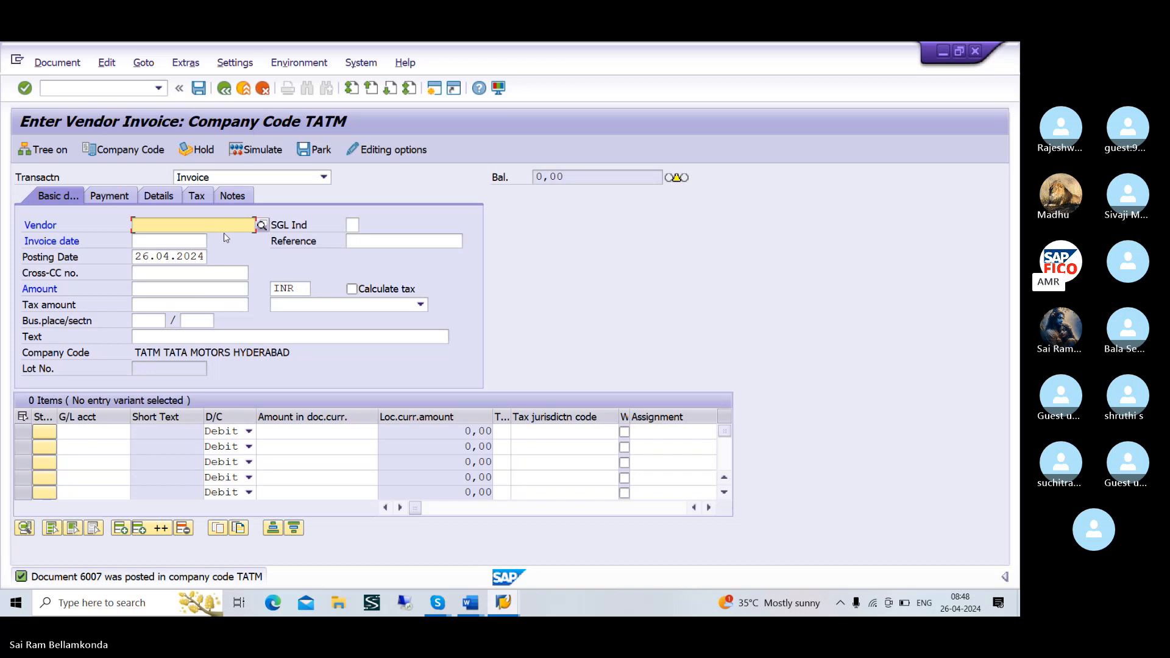
- Run transaction /NF-53 for outgoing payments and set the document date to 26.04.2024
click(98, 86)
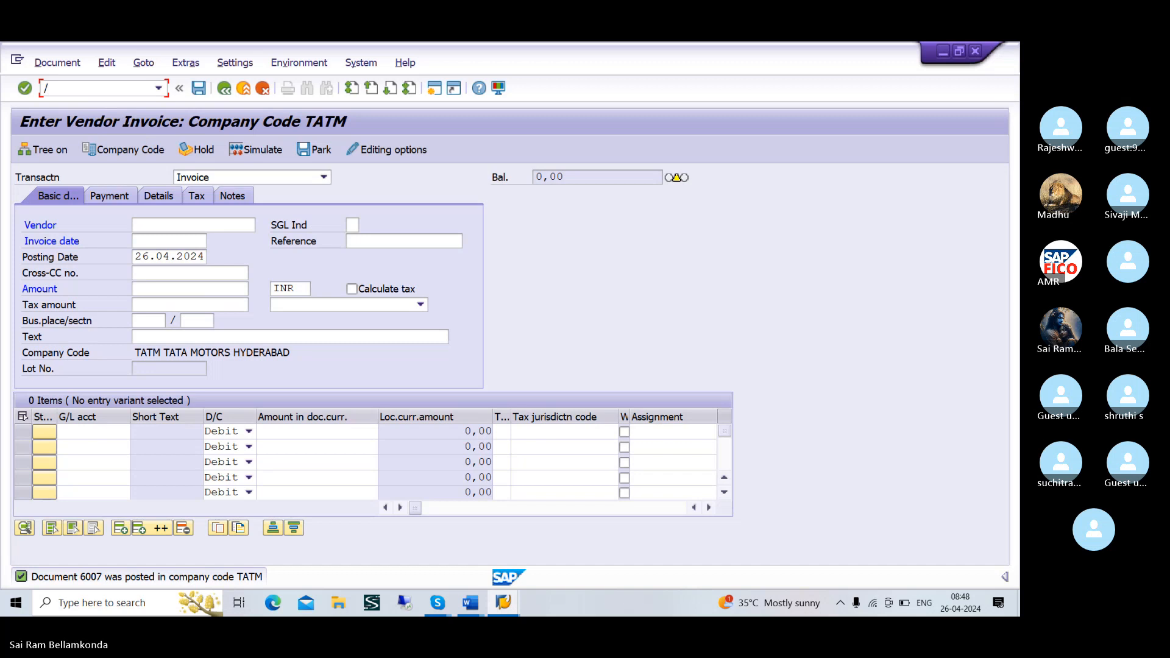
text(/NF-53)
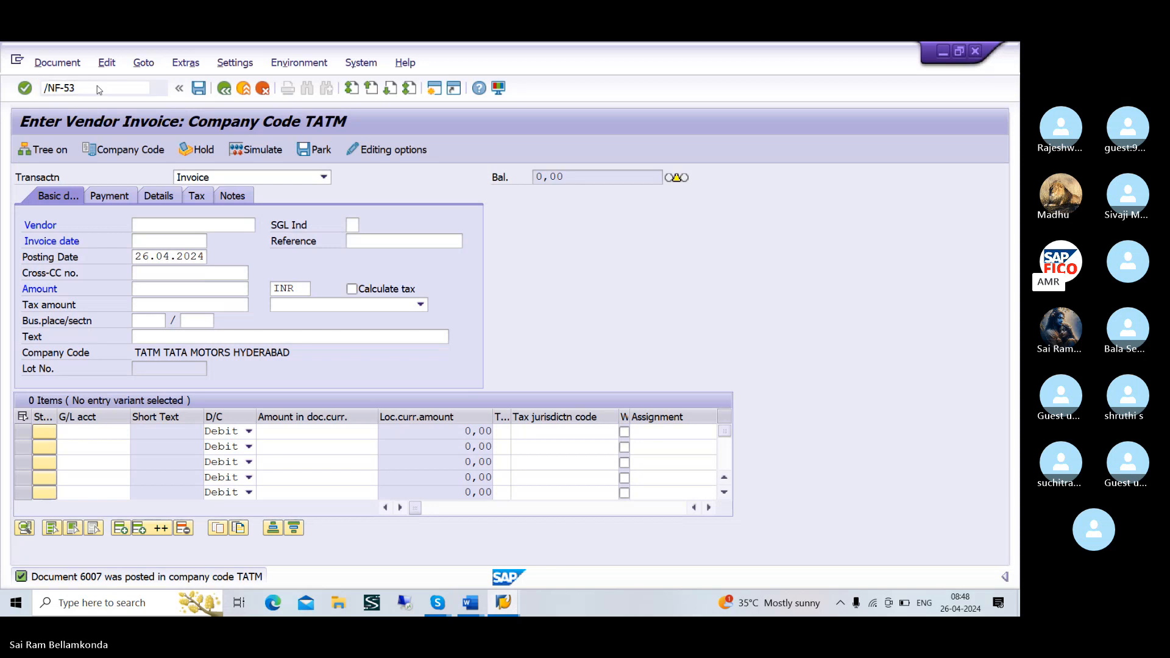
key(Return)
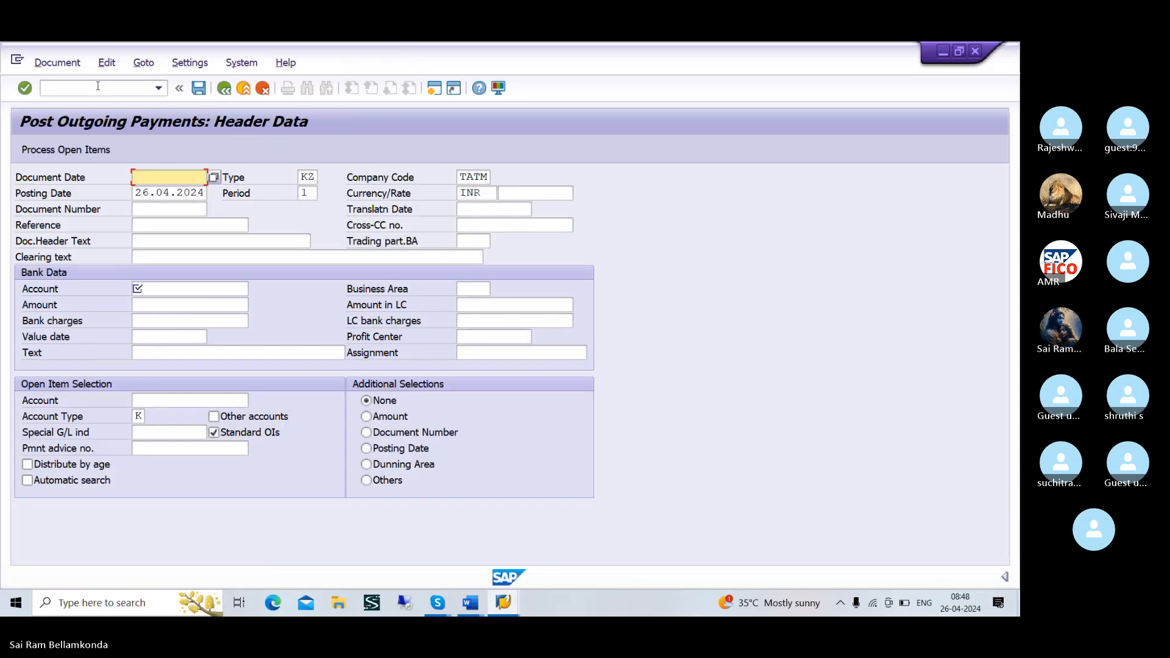
click(214, 177)
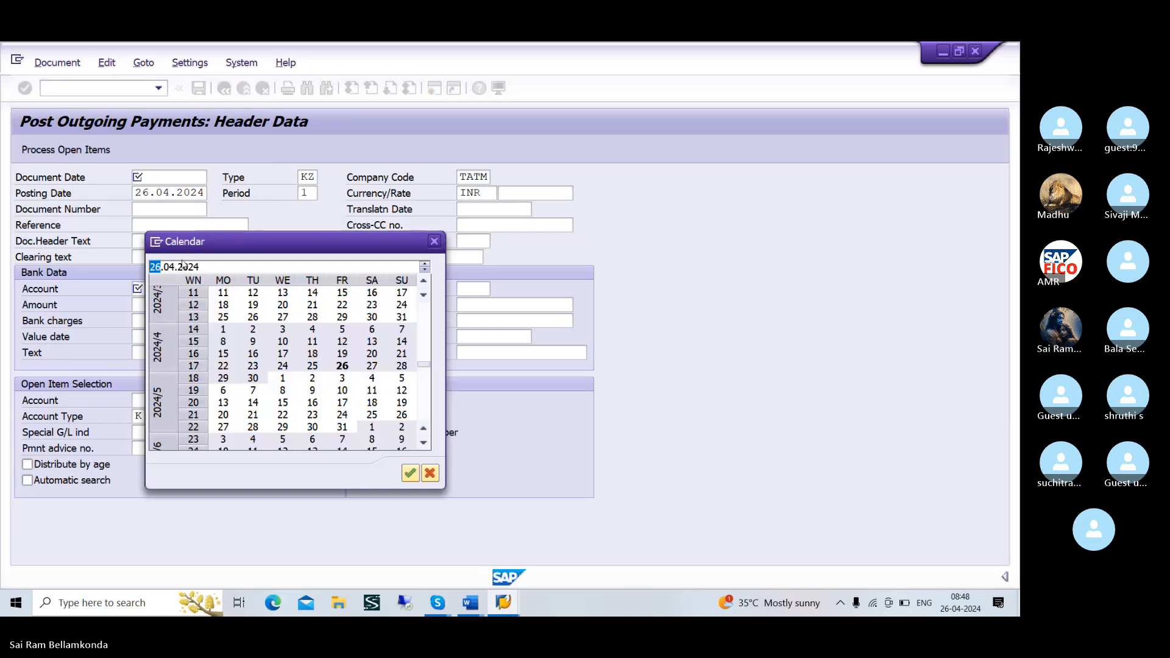
click(410, 473)
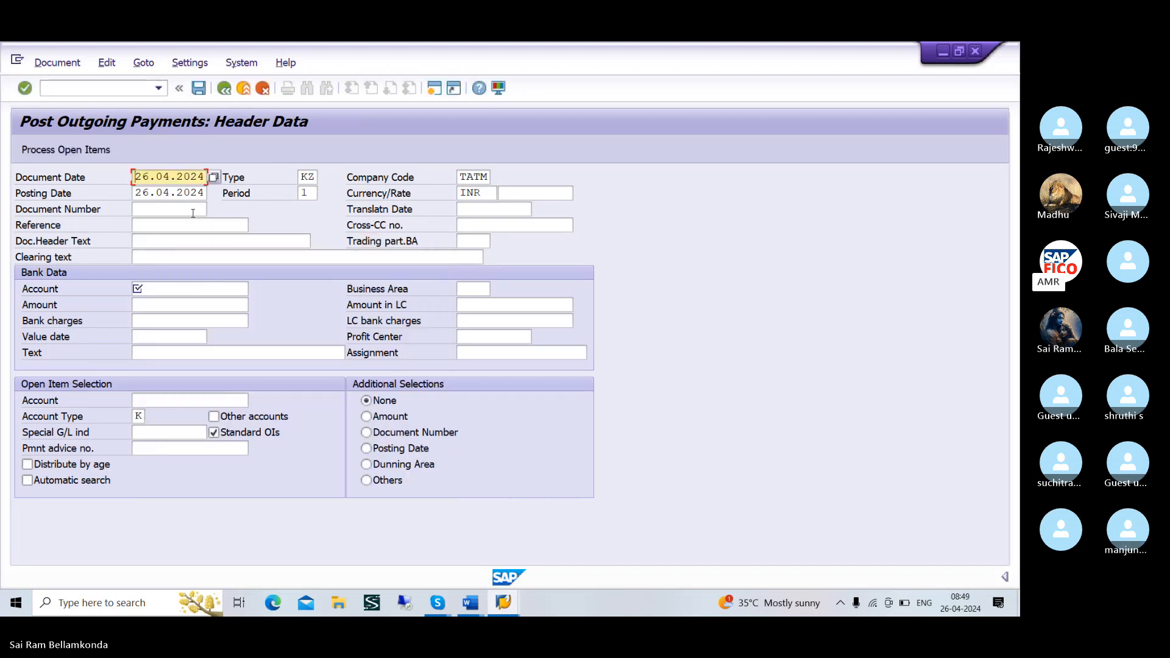
- Set the payment's clearing text to VENDOR INVOICE CLEARING
click(201, 257)
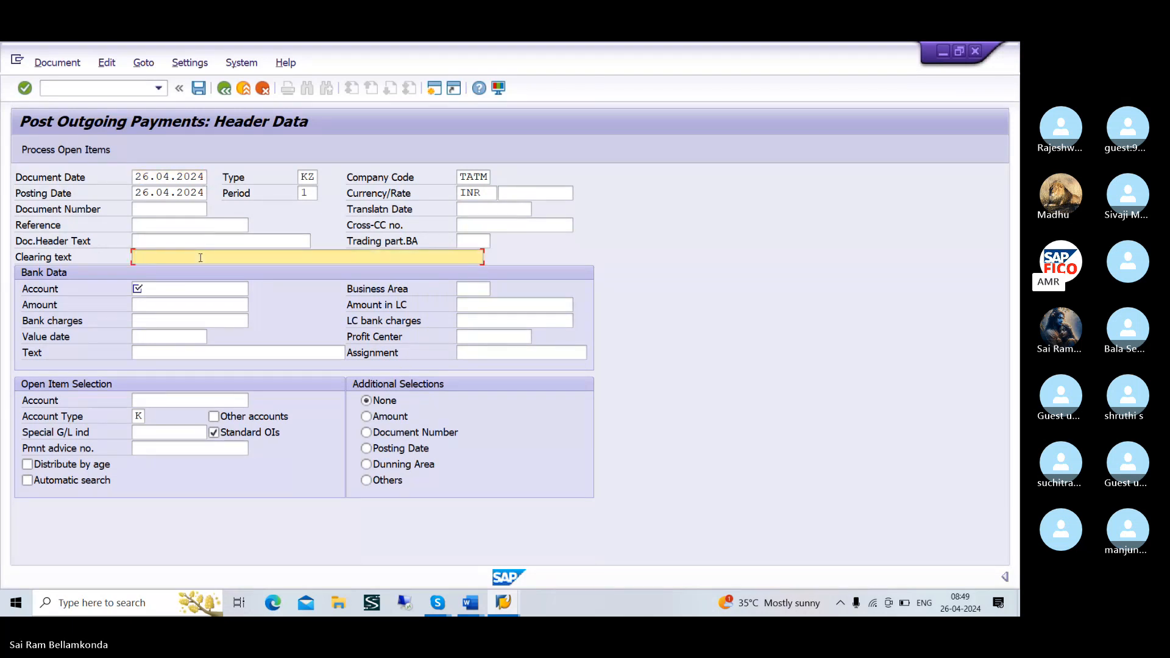
text(V)
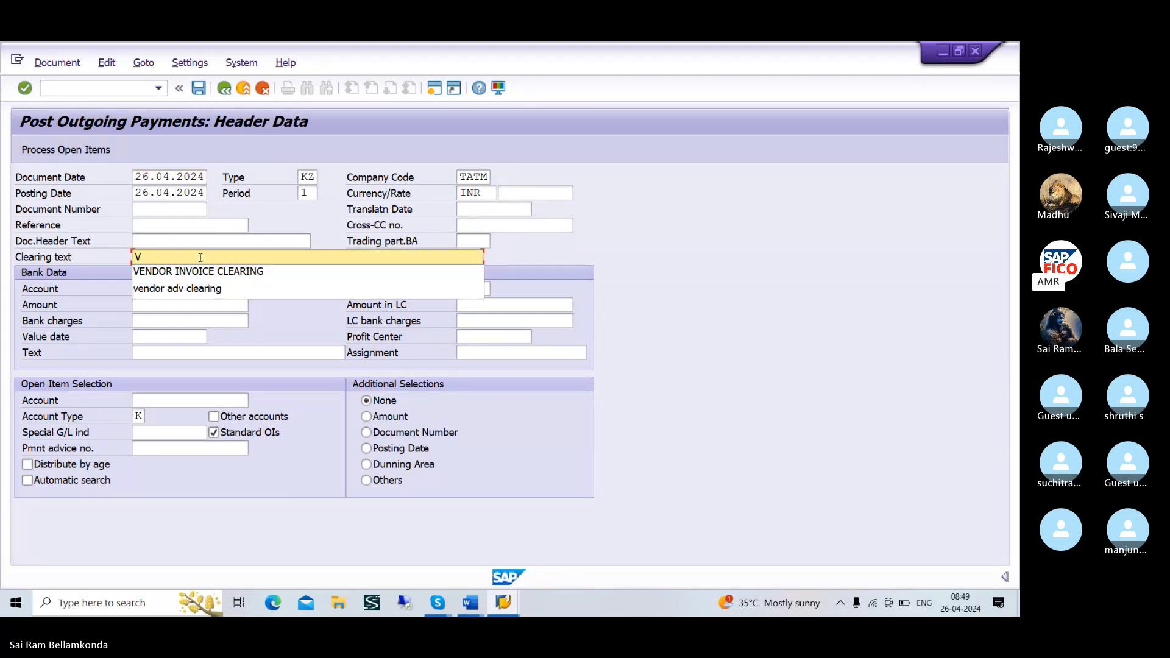
click(201, 272)
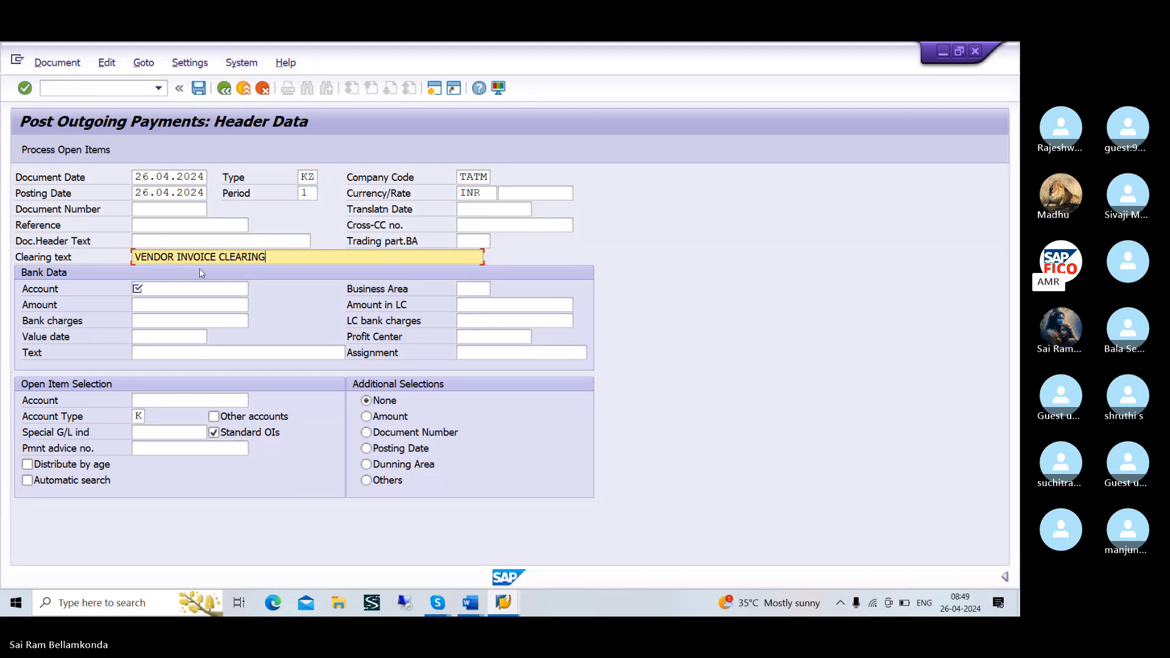
- In the bank data, look up G/L account 200100 (BANK AC) as the account and set the amount to 75000
click(179, 400)
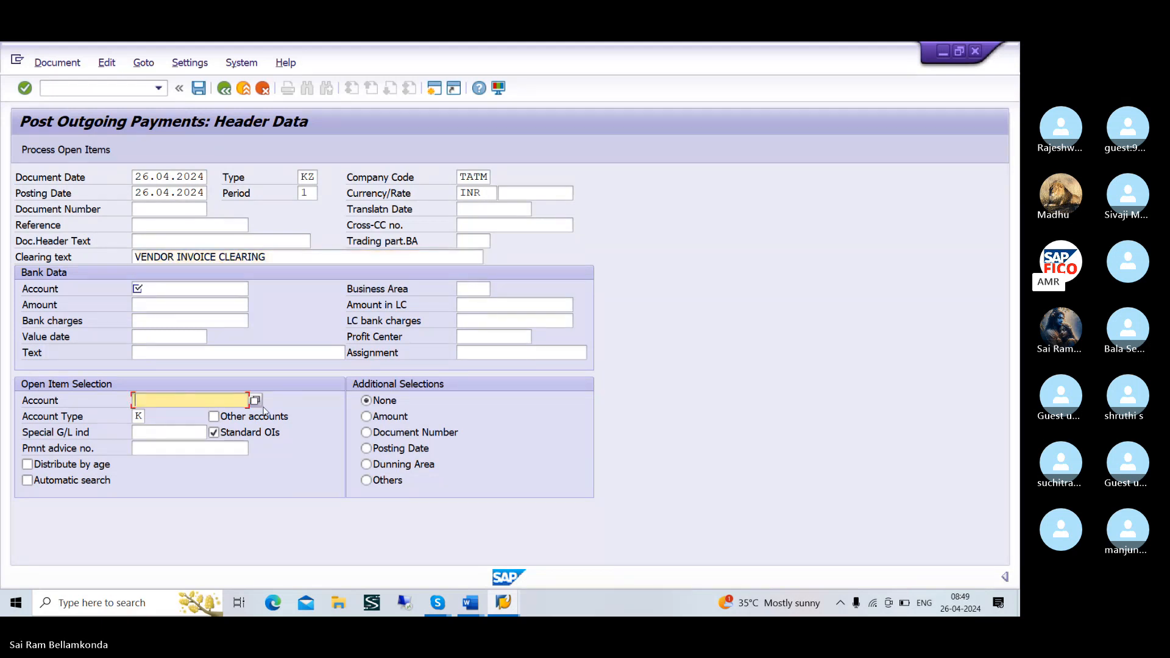
click(186, 290)
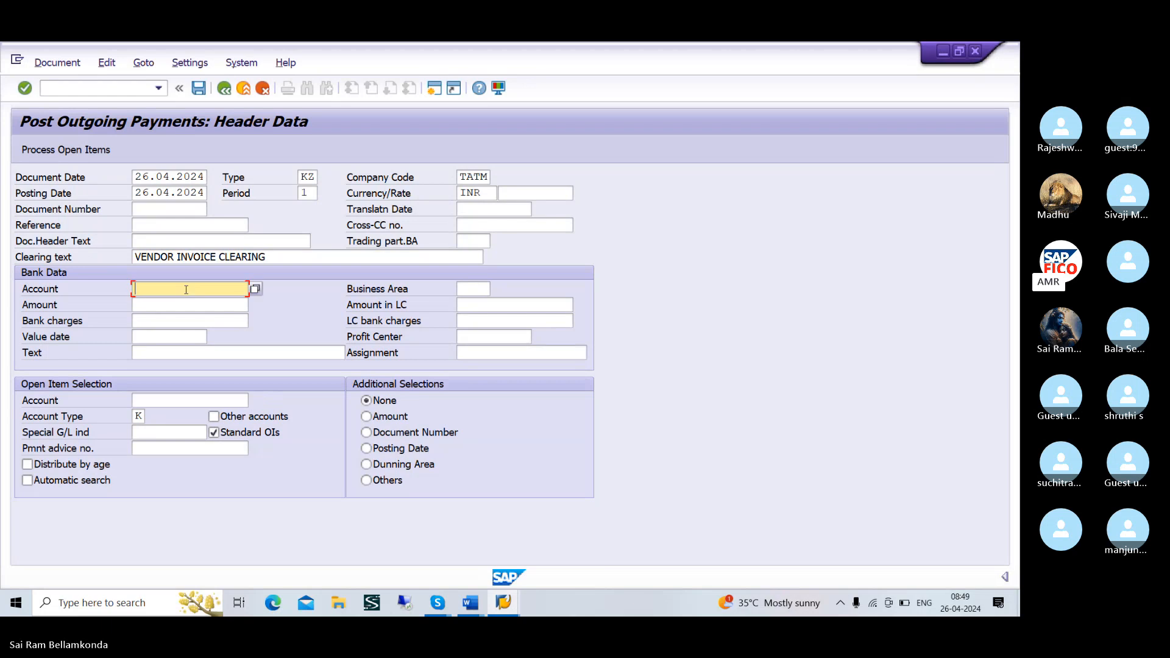
click(255, 291)
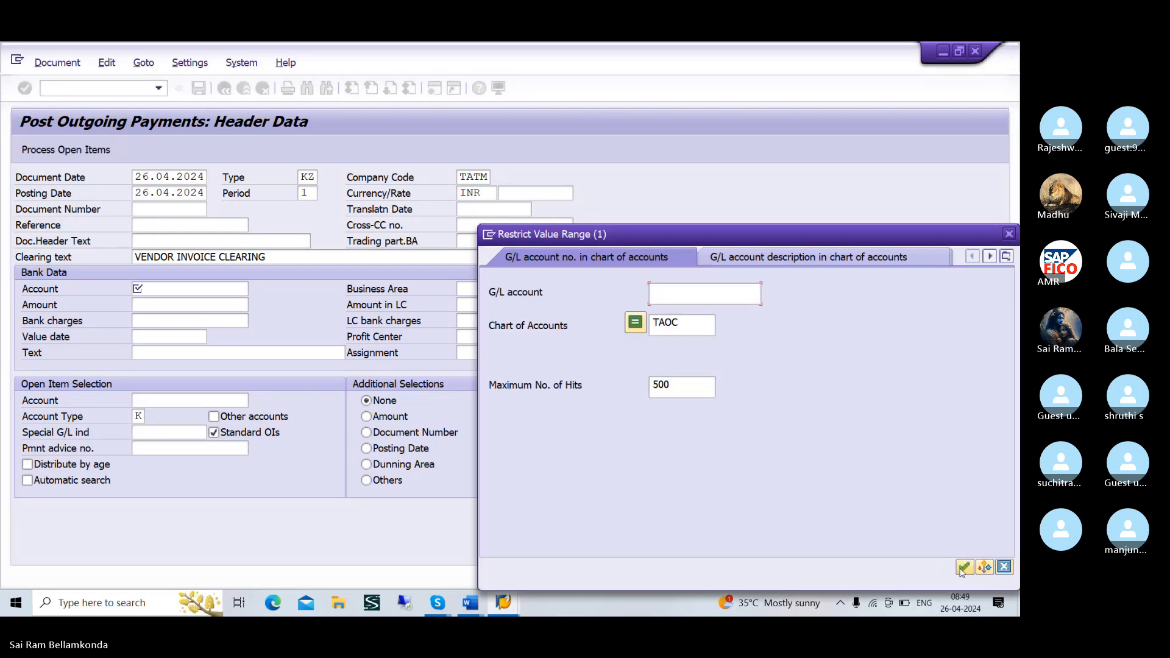
click(963, 568)
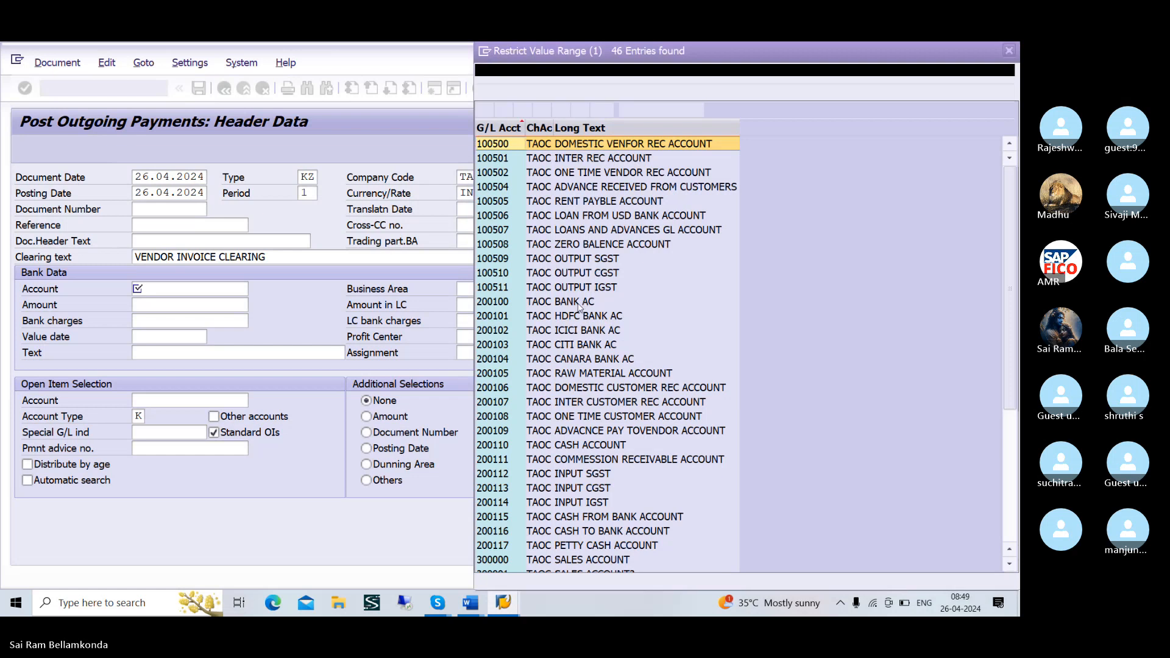
click(583, 303)
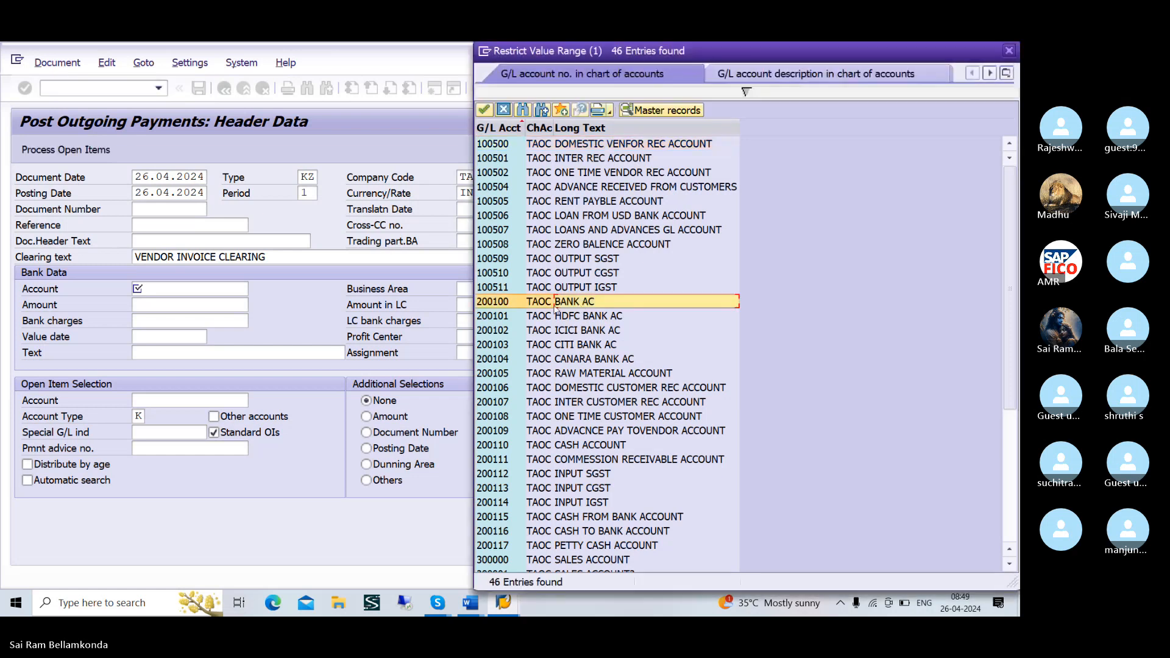
click(484, 109)
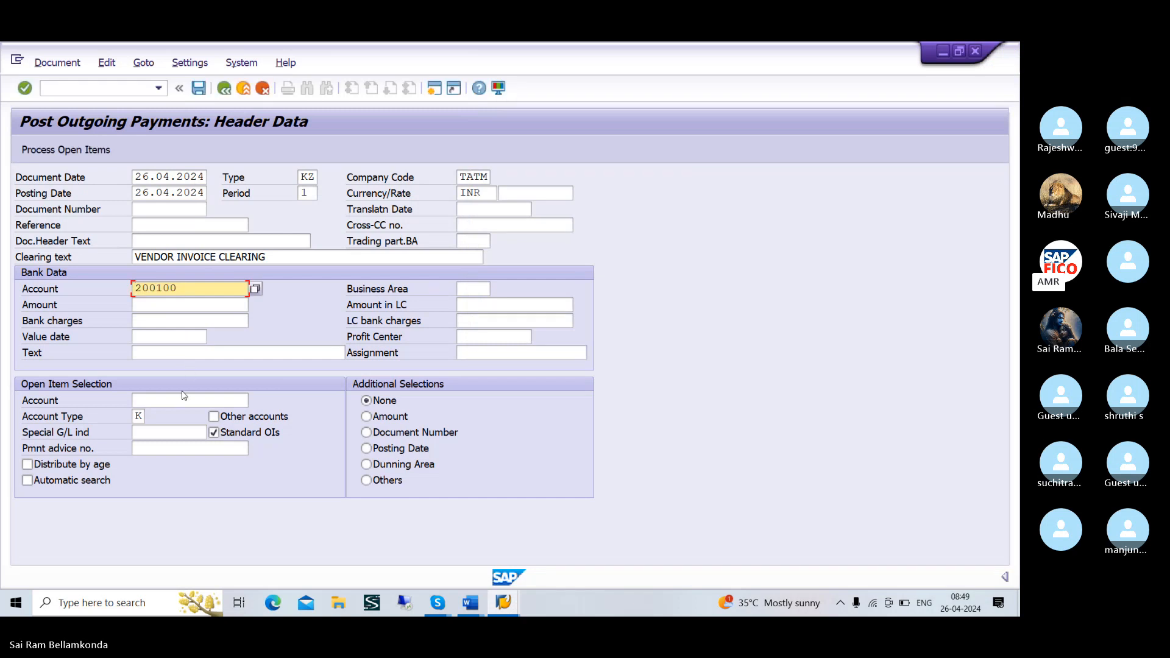
click(167, 306)
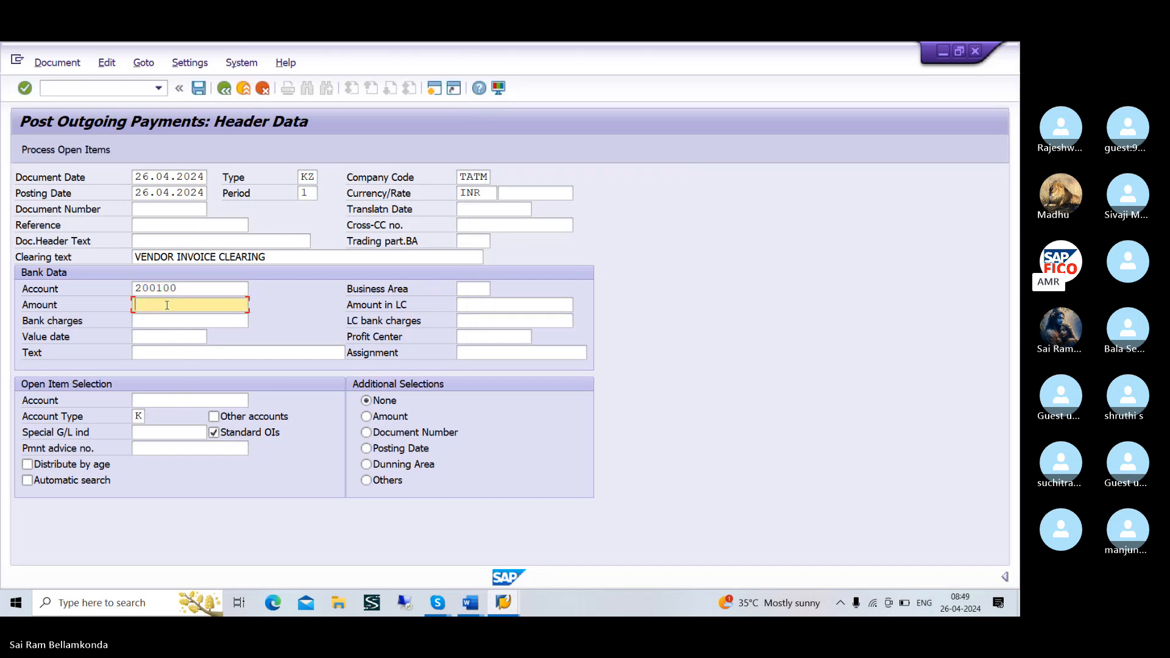
text(75000)
- Look up the vendor A2 ENTERPRISES as the open item account and process its open items
click(167, 400)
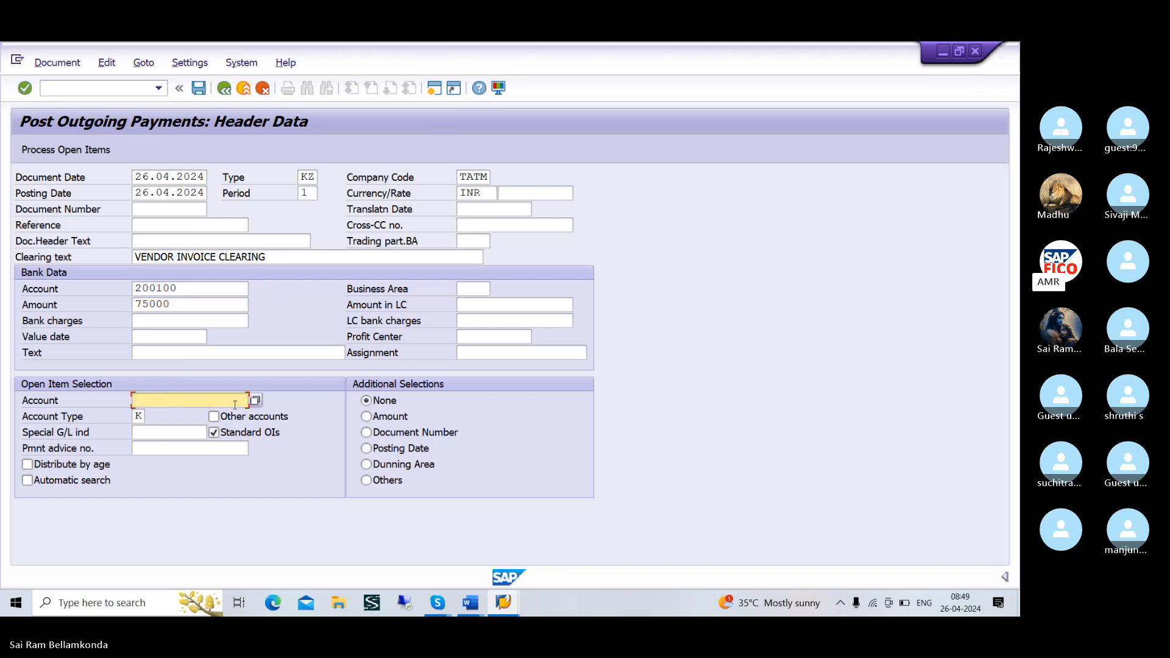
click(256, 401)
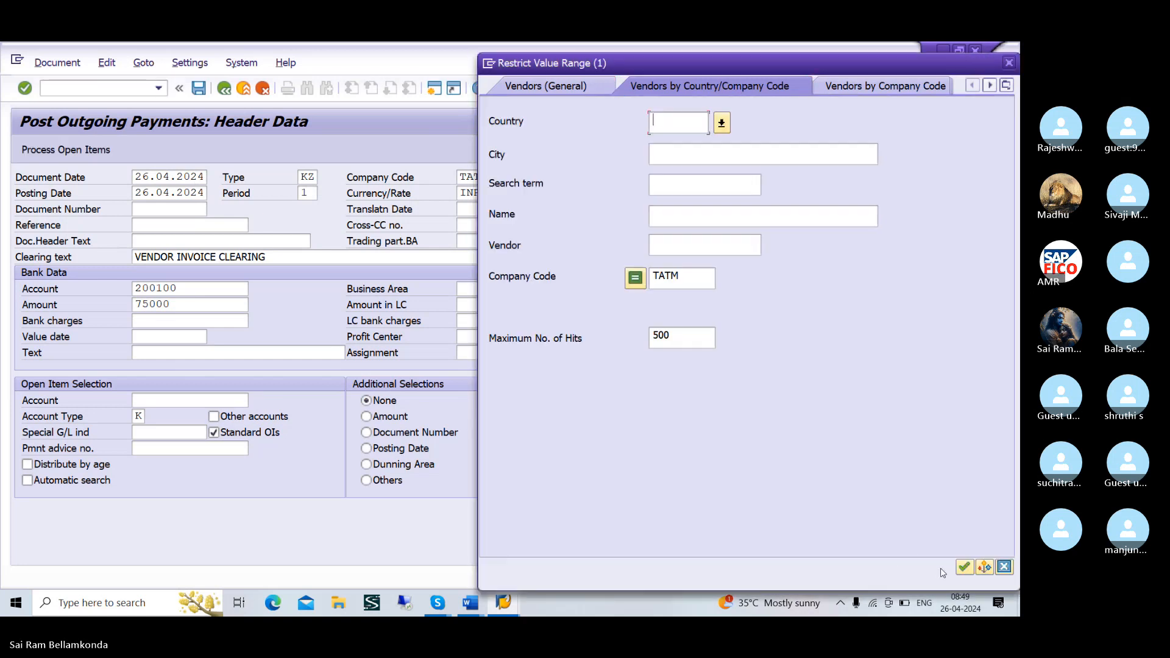
click(964, 567)
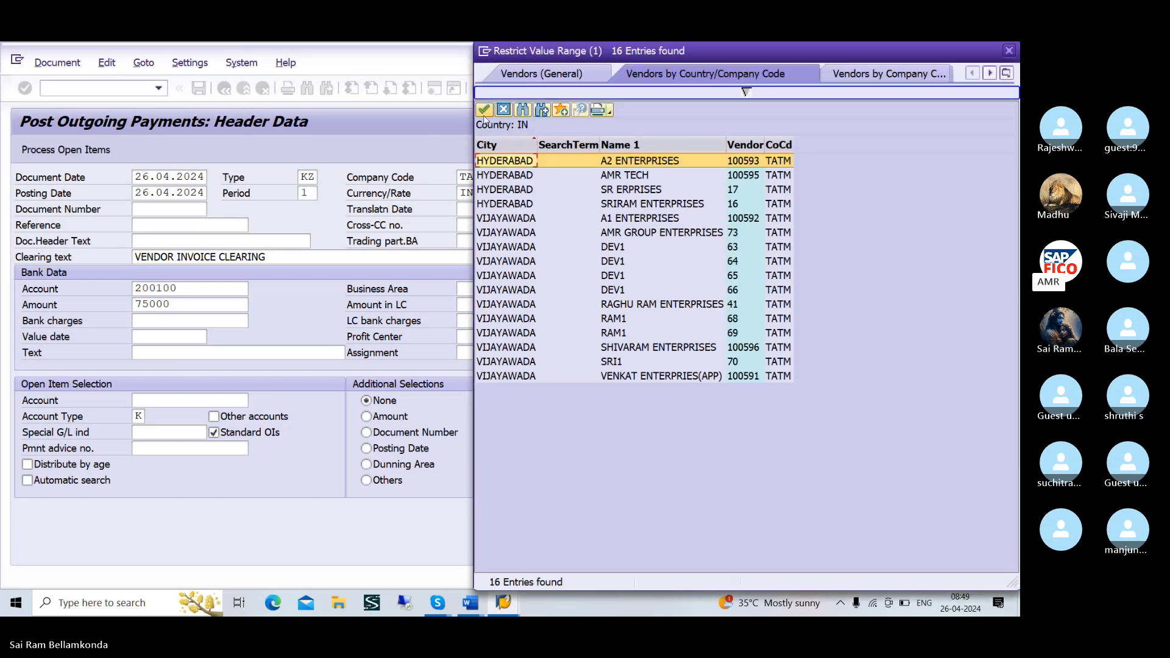
click(486, 110)
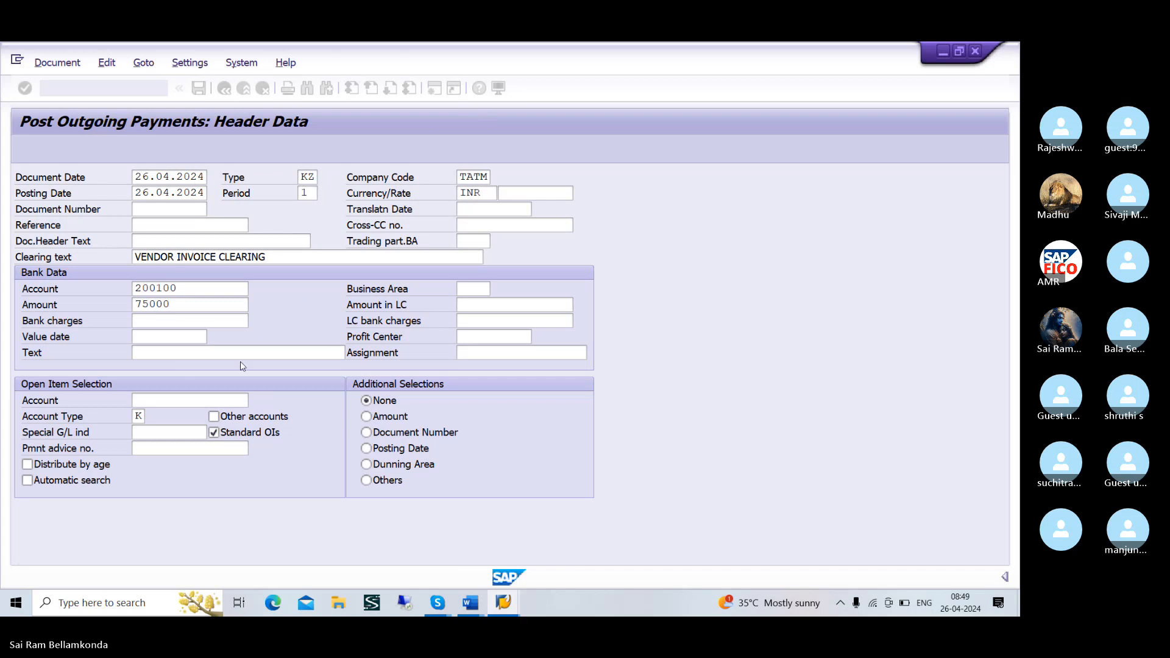
click(176, 435)
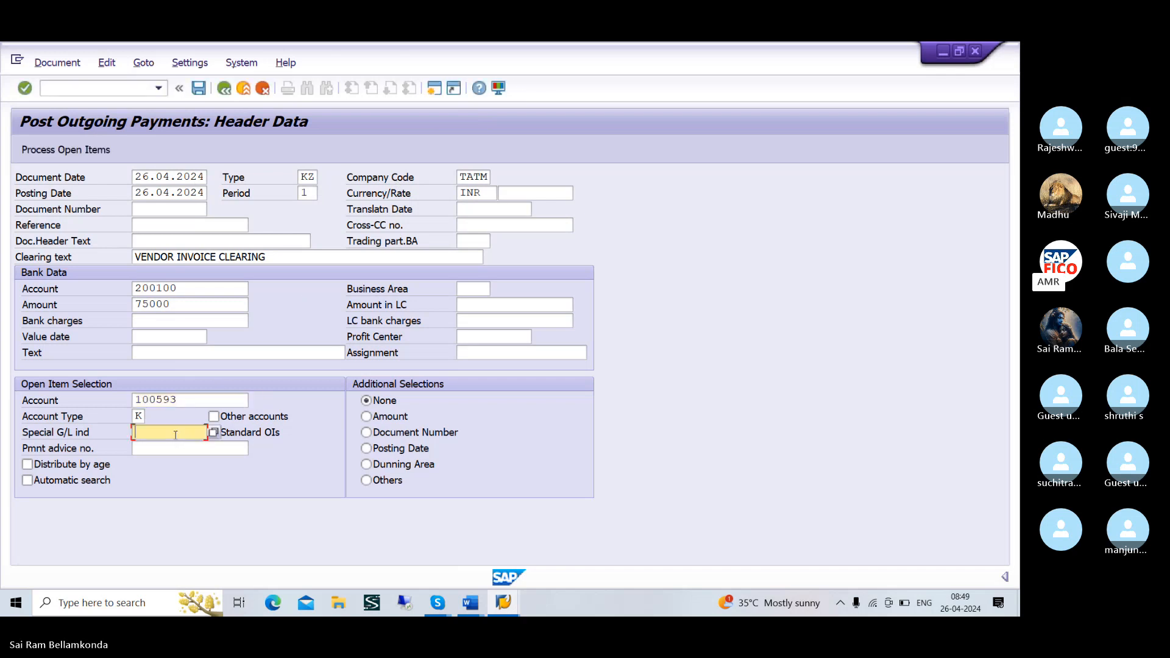
click(89, 149)
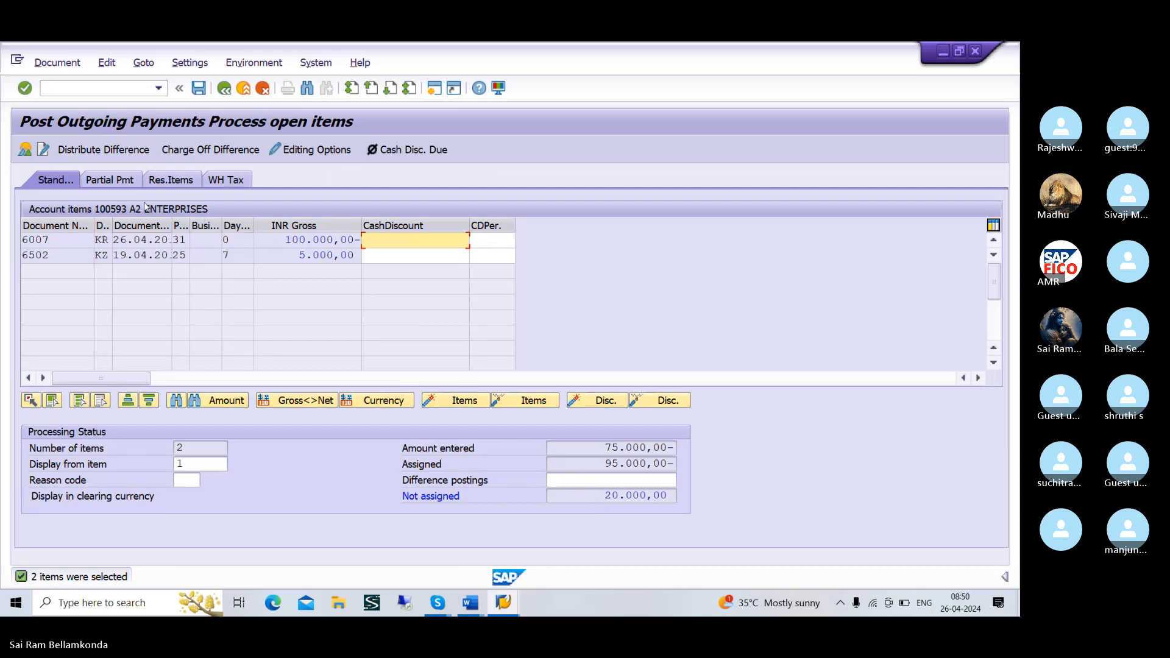
- Switch to partial payments for the vendor's open items and set the KZ item's payment amount to 25.000,00
click(120, 181)
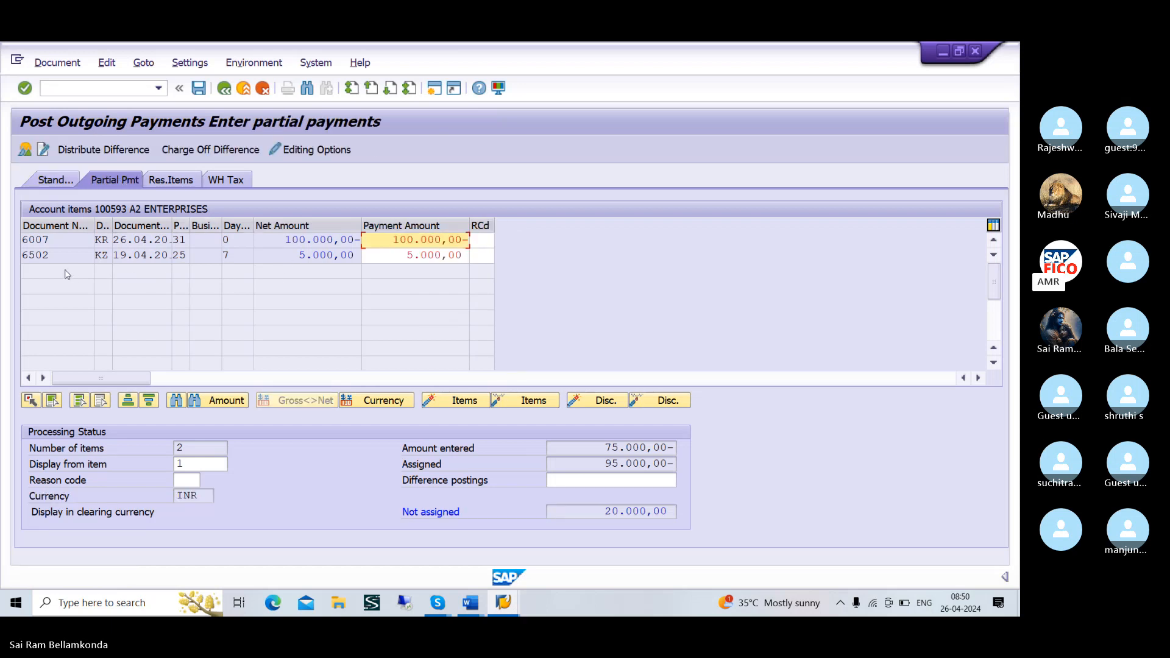
click(393, 254)
text(2)
key(Return)
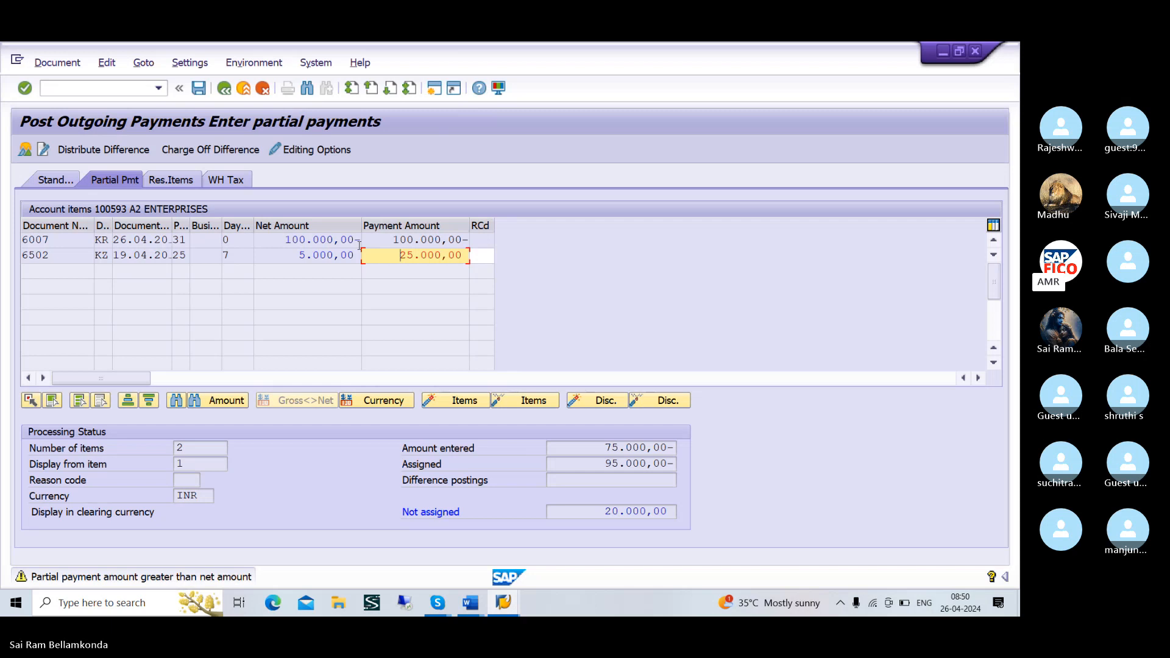
double_click(366, 257)
key(Return)
click(293, 253)
key(Return)
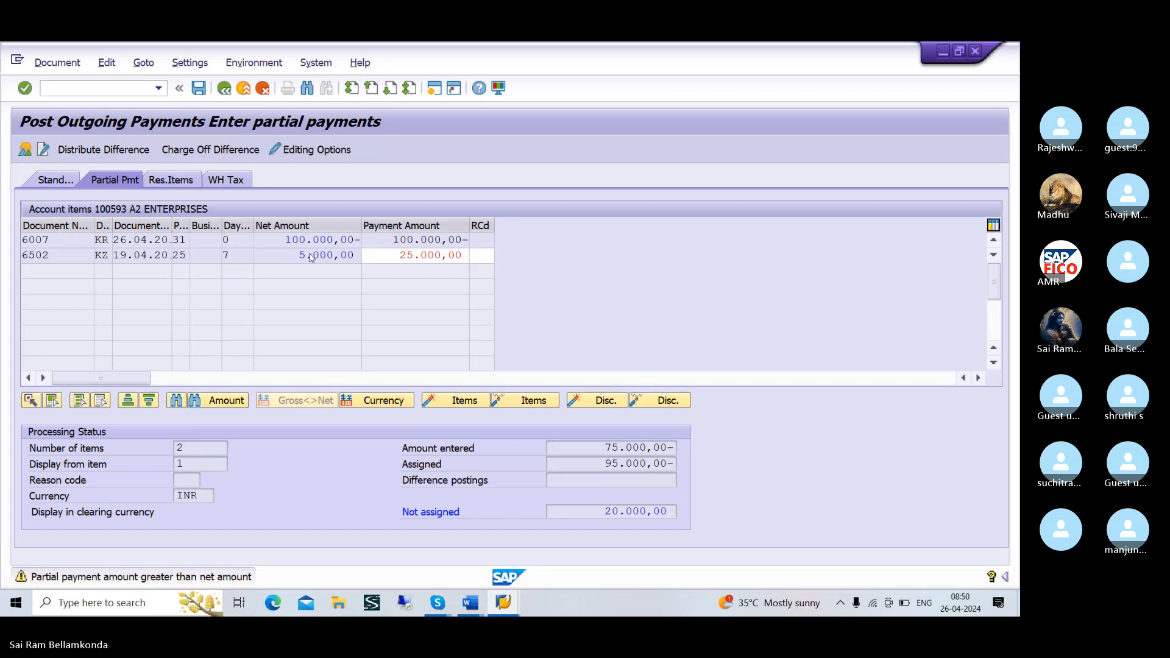
key(Return)
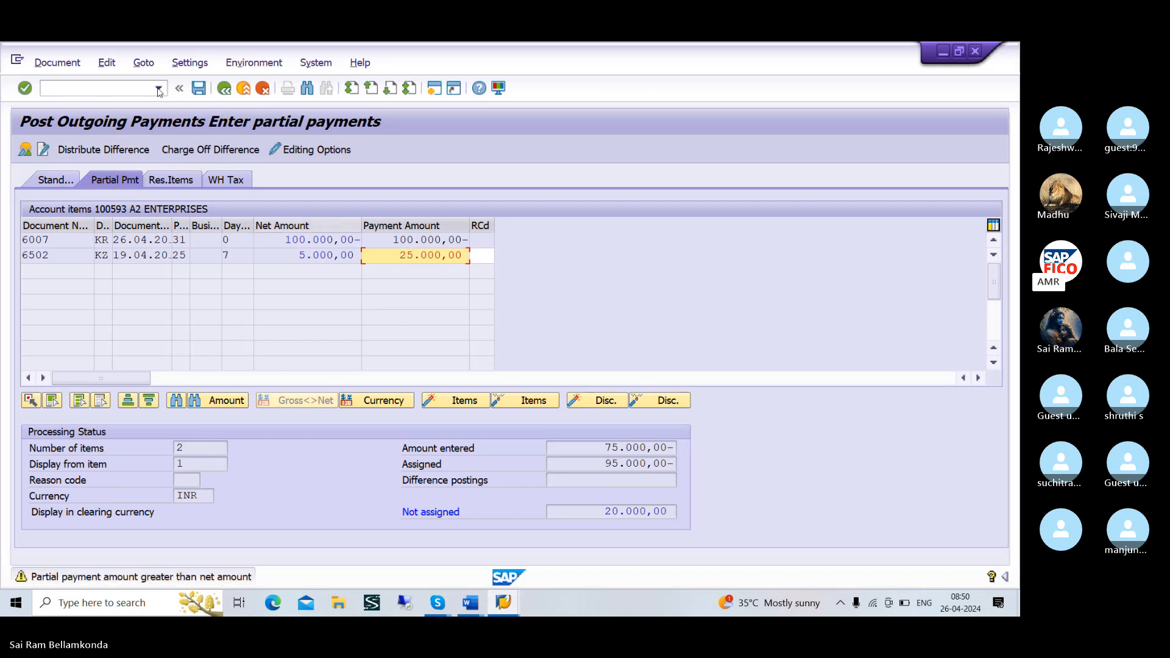
click(226, 92)
key(Return)
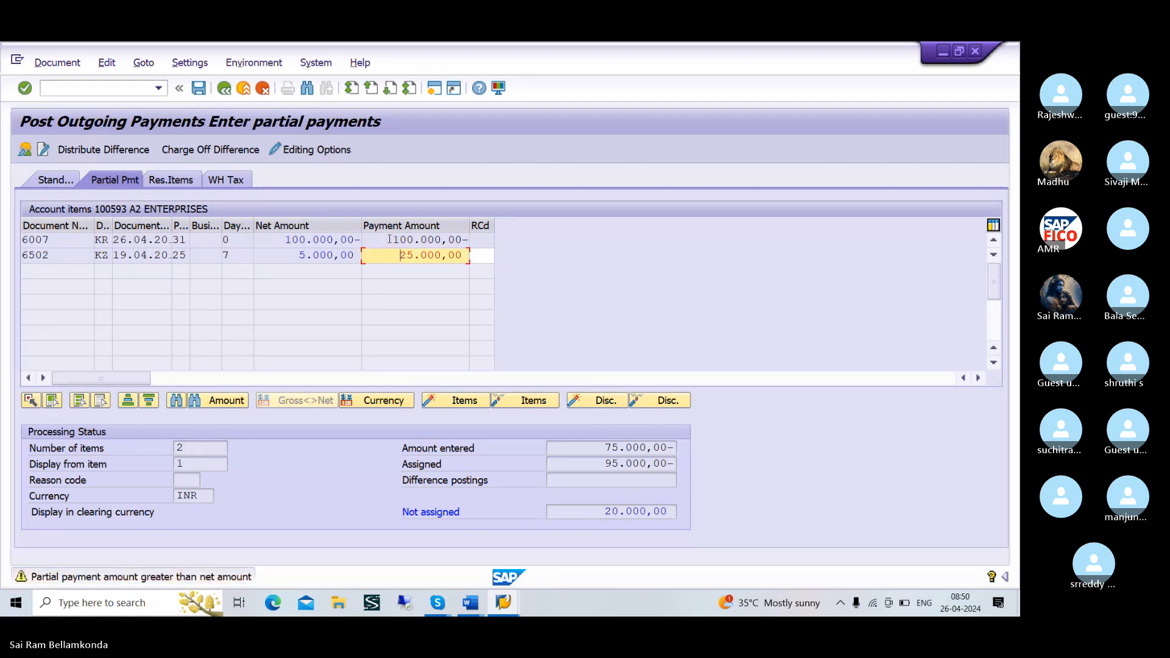
click(390, 239)
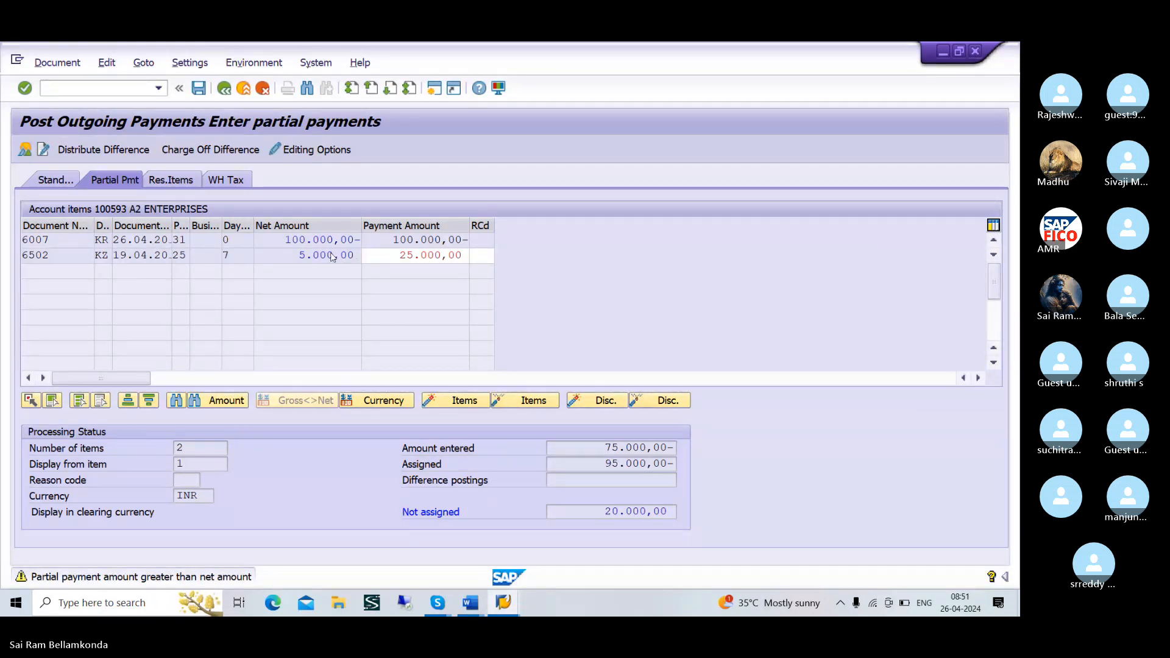
key(Return)
key(Return)
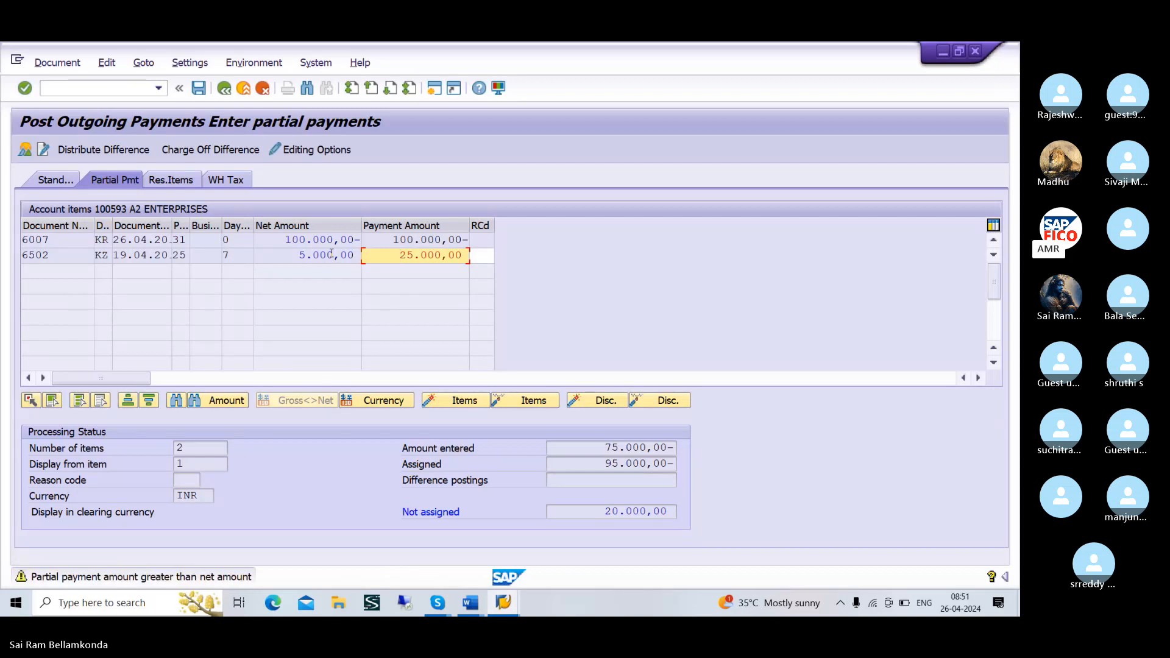
click(301, 255)
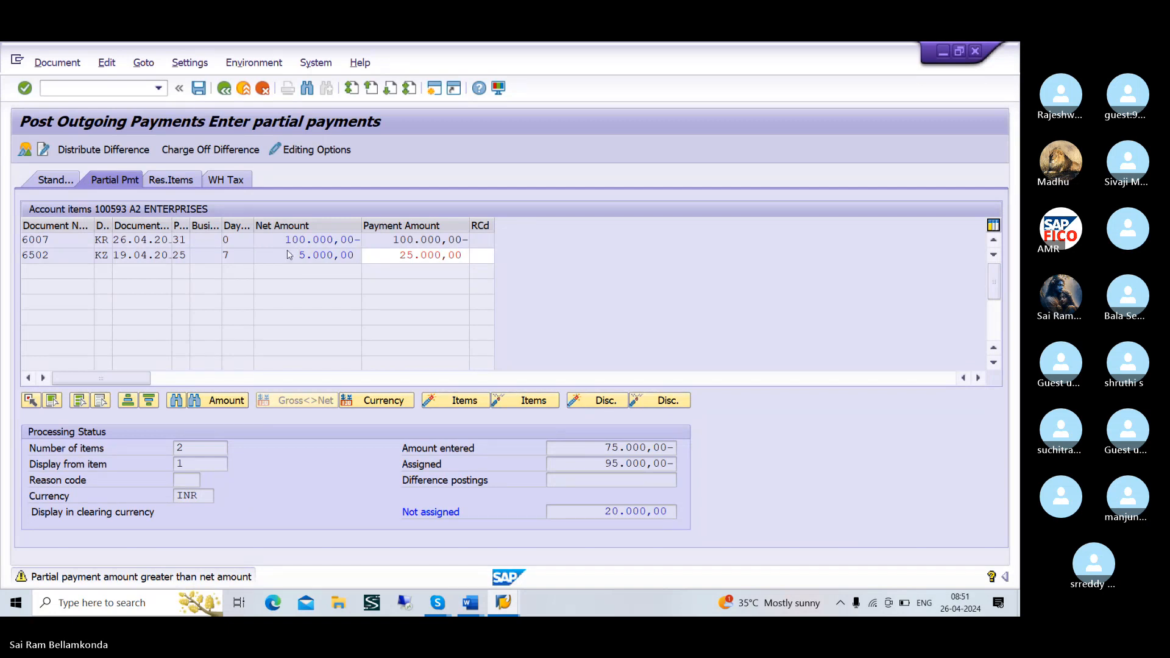
key(Return)
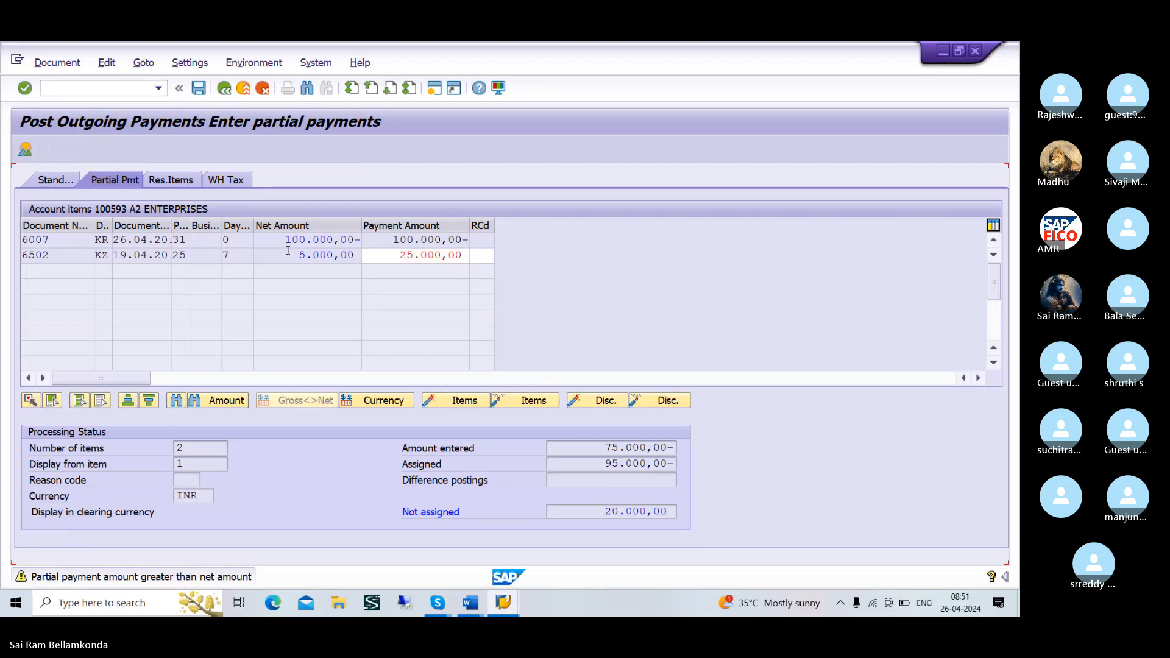
key(Return)
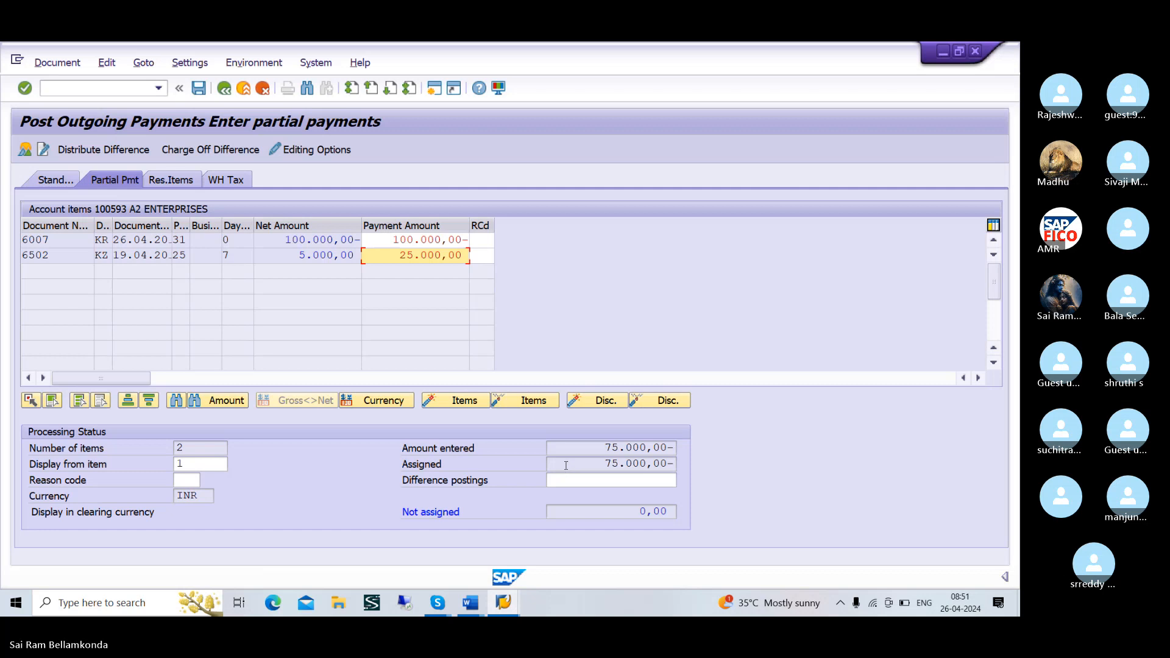
- Simulate the outgoing payment document and post it
click(68, 65)
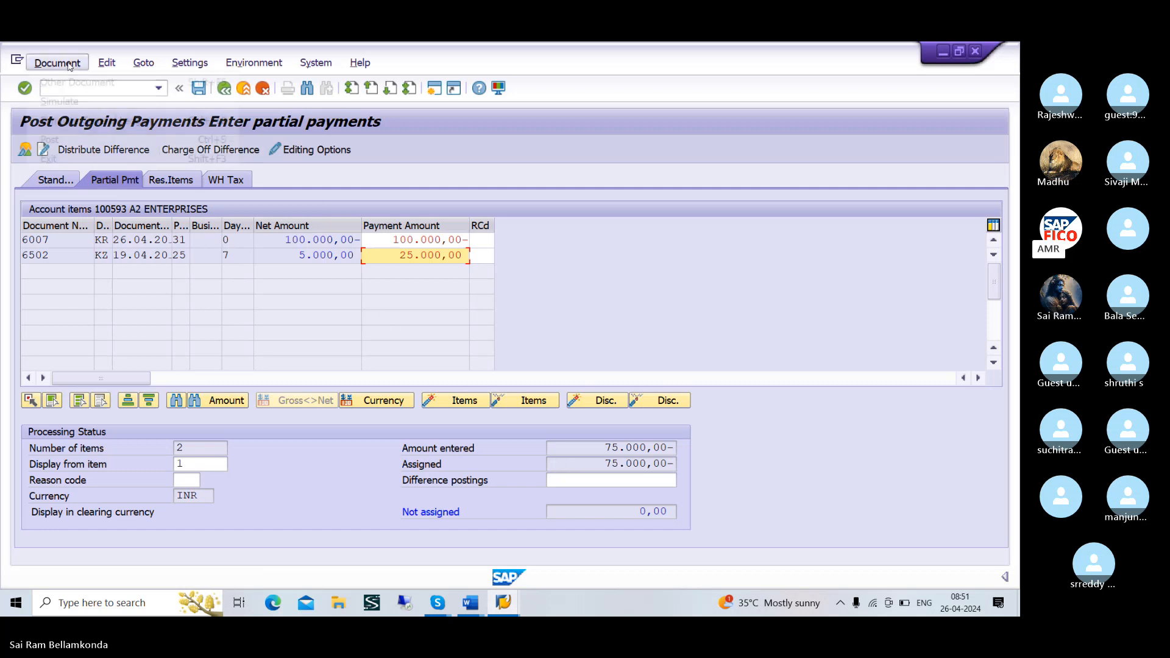
click(67, 102)
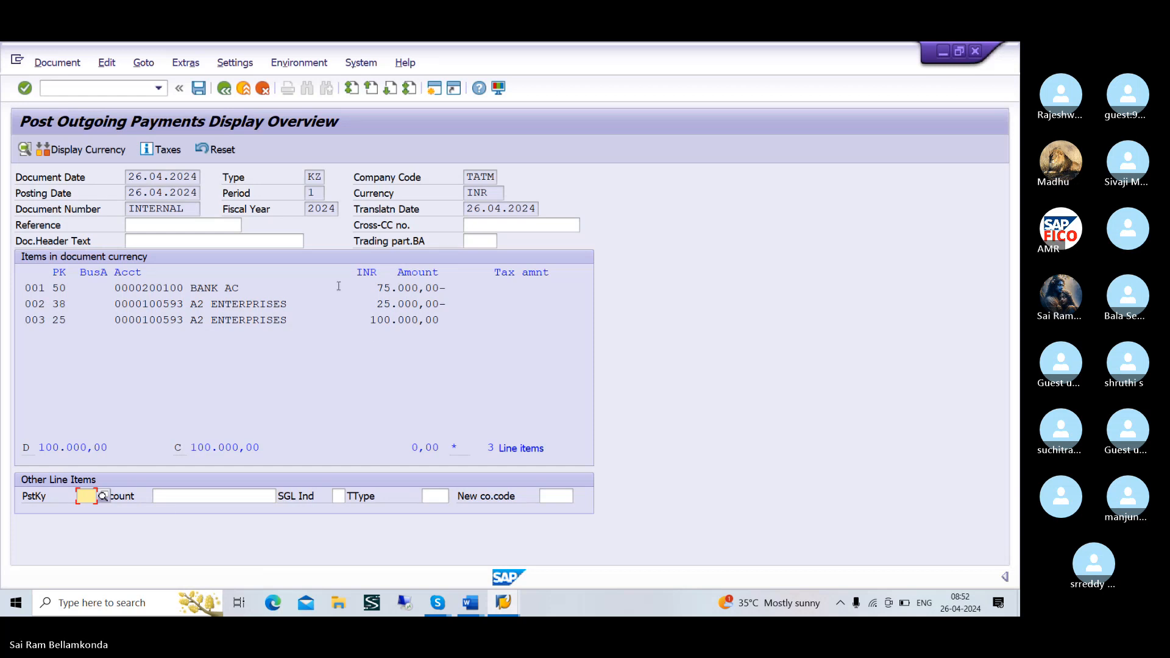
click(198, 89)
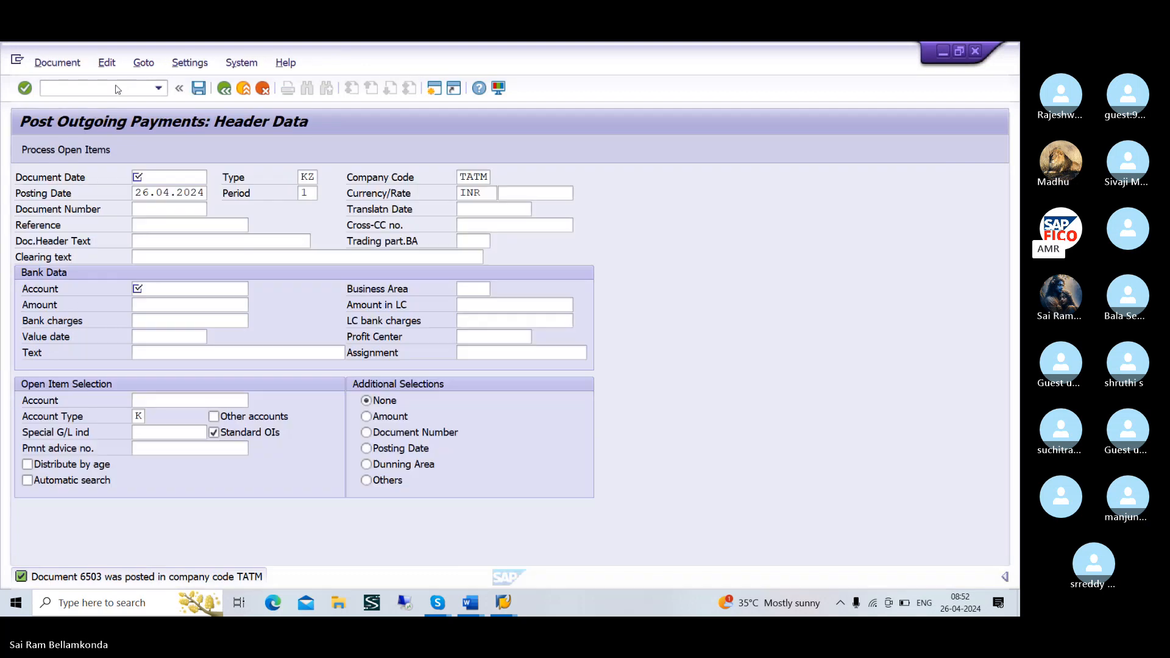
- Run transaction /NFB65 for a vendor credit memo and check its accounting entry in the Word notes
click(114, 88)
text(/)
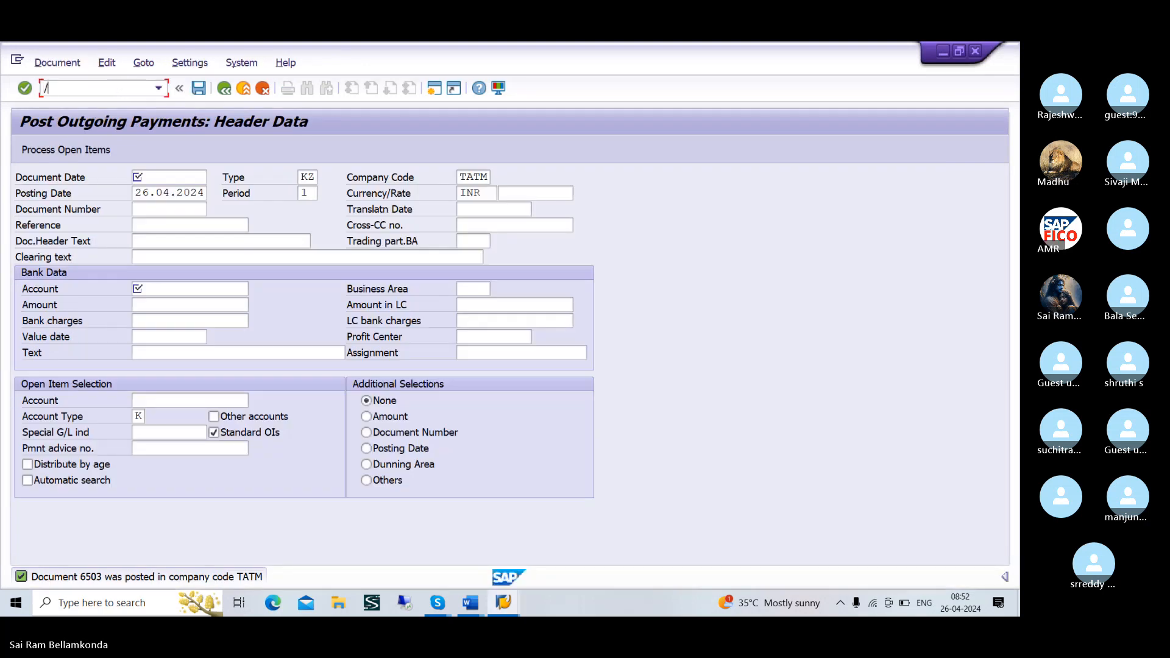
text(FB)
key(BackSpace)
key(BackSpace)
text(NFBZ2)
key(Return)
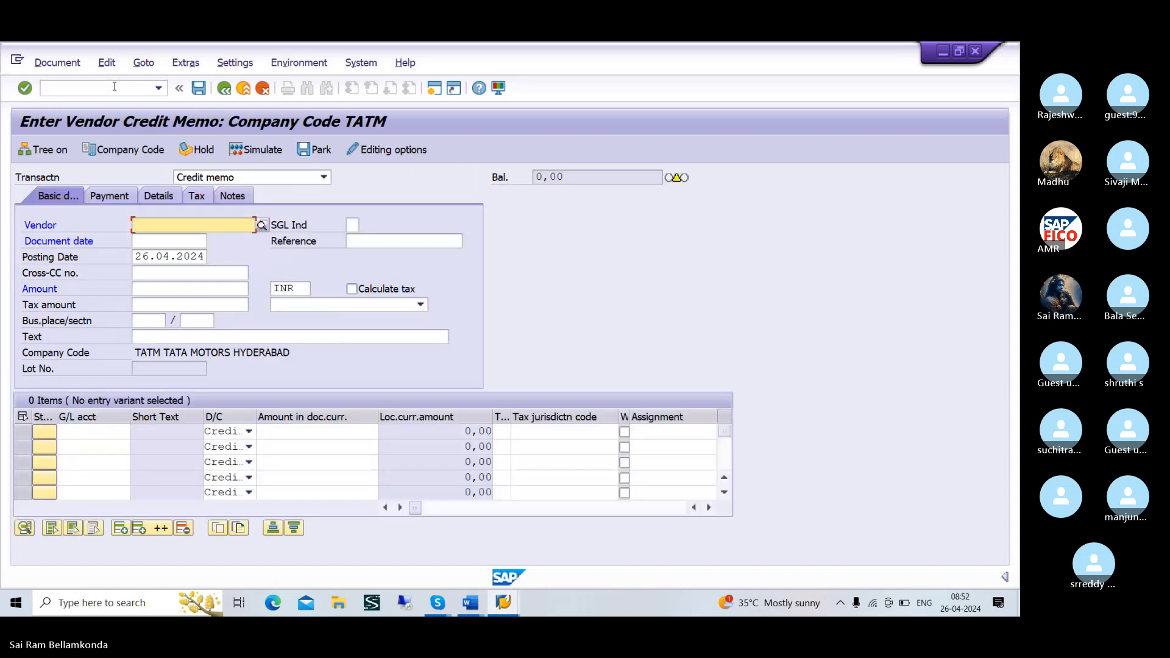
key(alt+Tab)
key(alt+Tab)
key(alt+Tab)
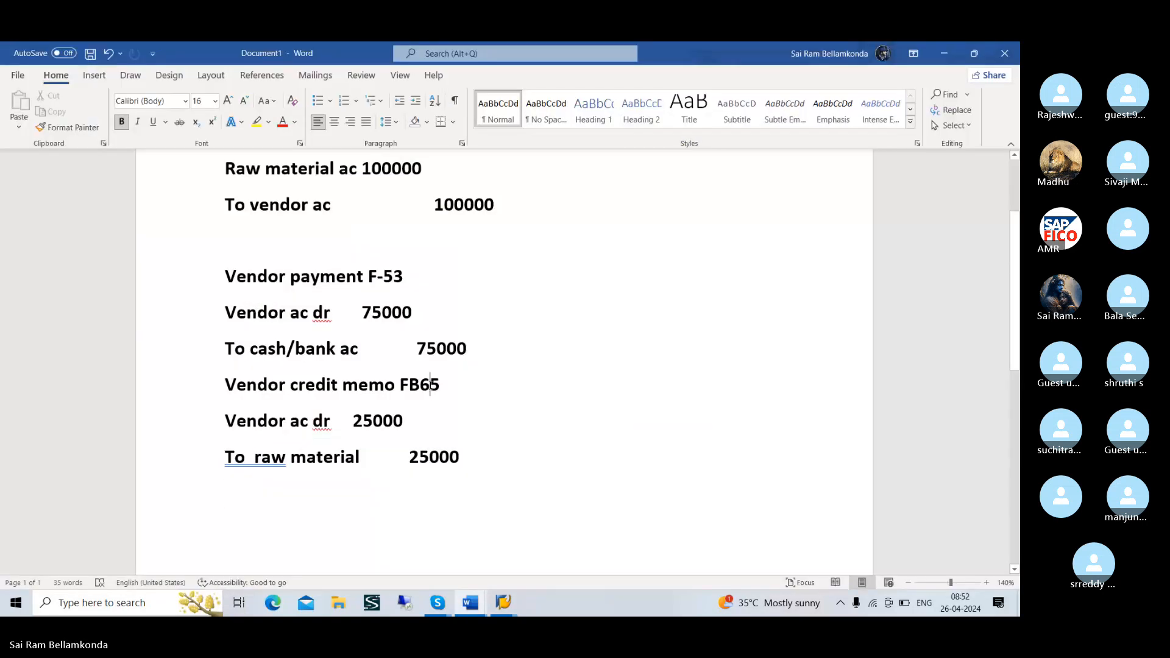
key(alt+Tab)
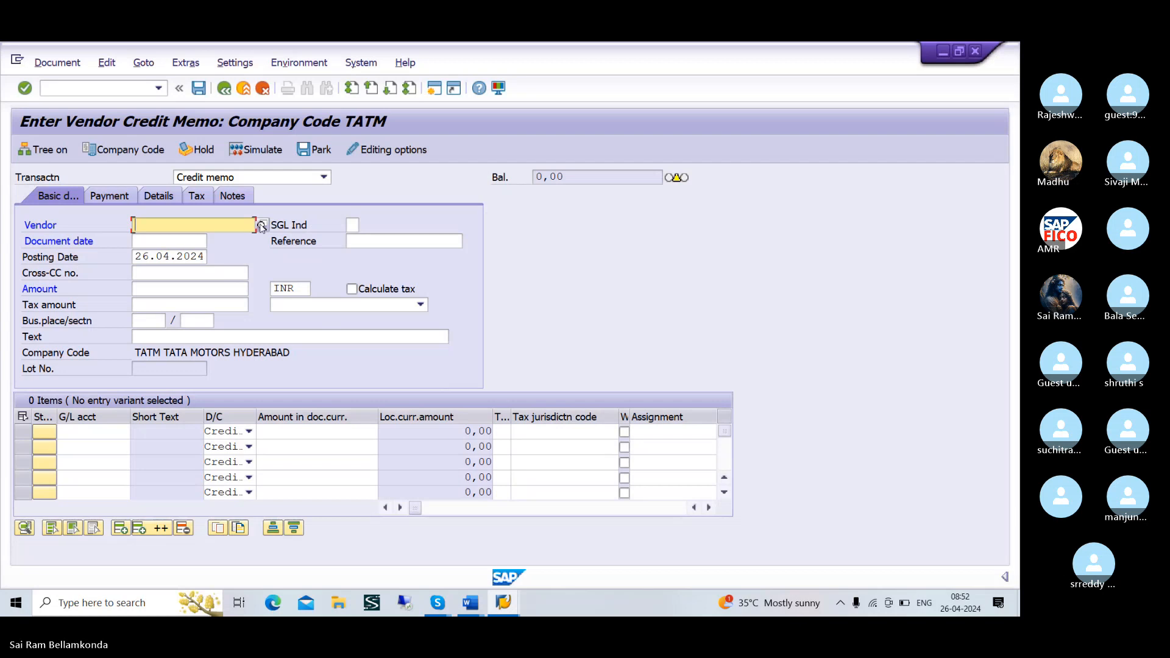
- Look up A2 ENTERPRISES as the credit memo's vendor and set the document date to 26.04.2024
click(262, 226)
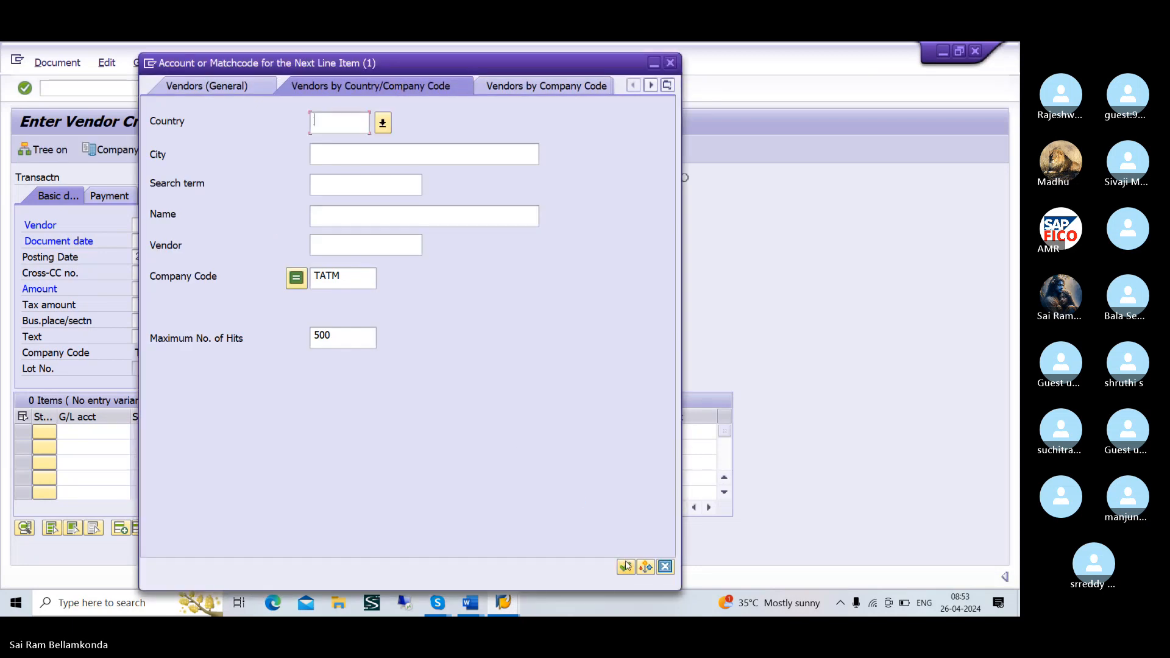
click(626, 566)
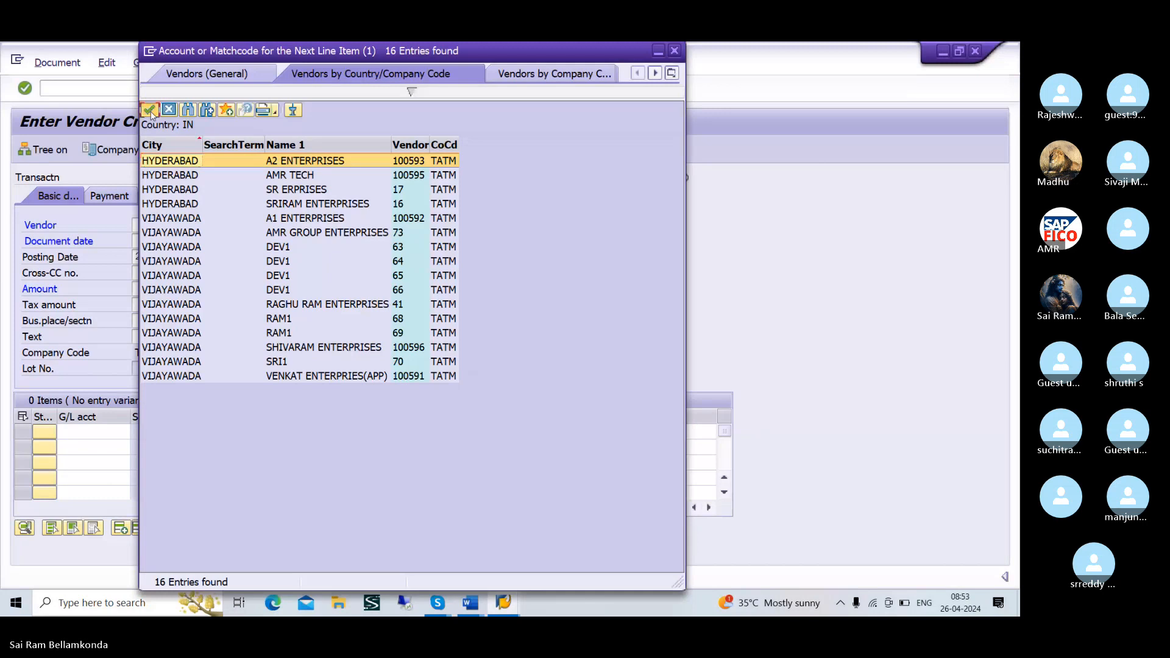
click(150, 110)
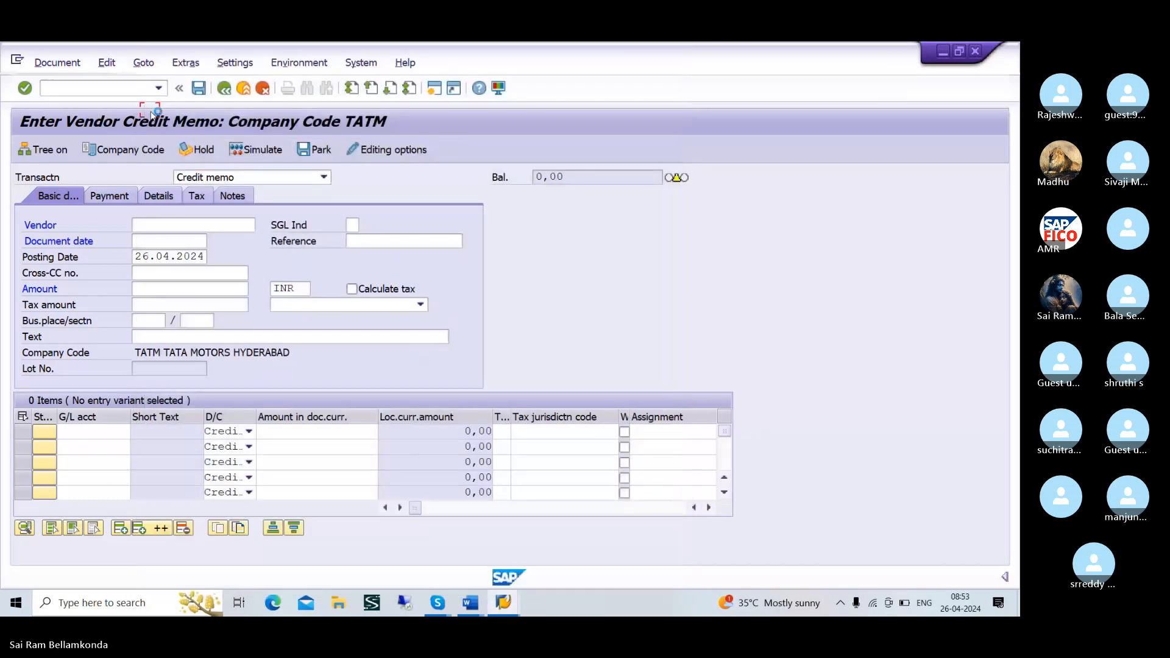
click(148, 241)
text(2)
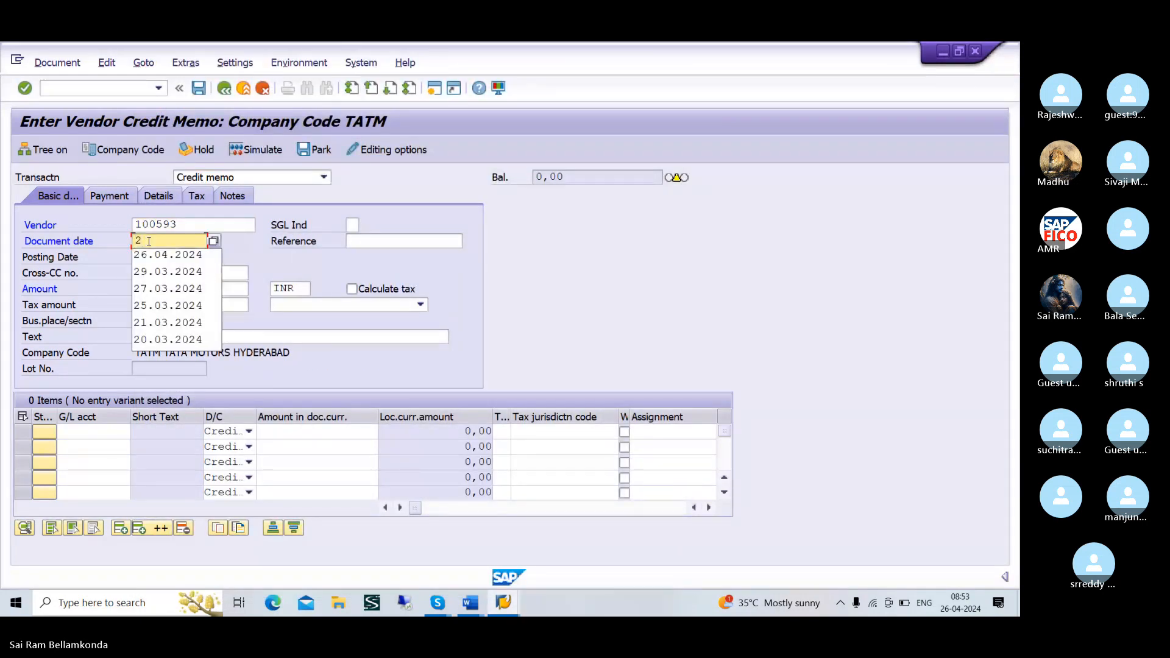
key(Down)
key(Return)
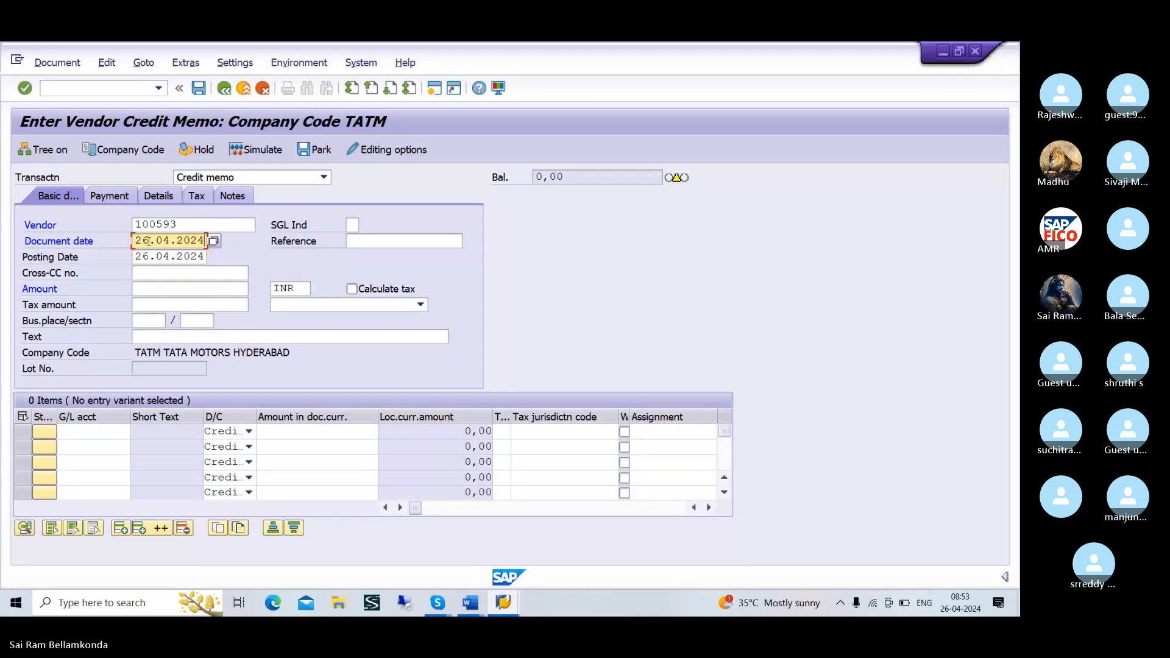
- Set the credit memo's amount to 25000 and its text to VENDOR INVOICE CREATION
click(158, 290)
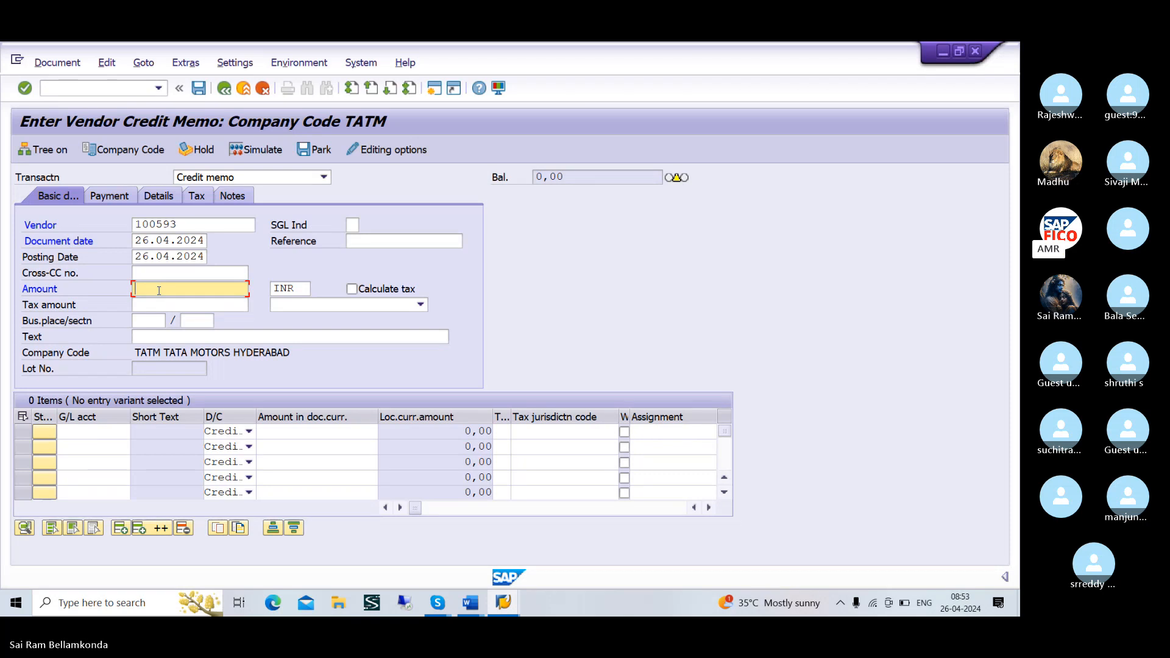
text(25000)
click(197, 339)
text(FV)
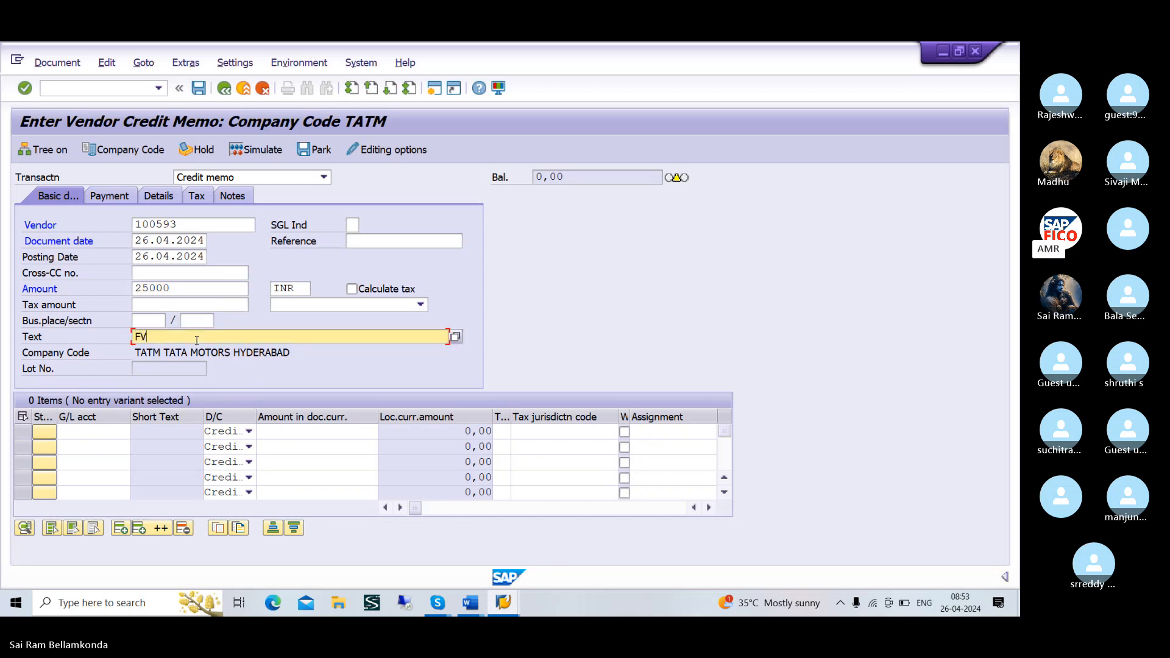
key(BackSpace)
key(BackSpace)
text(V)
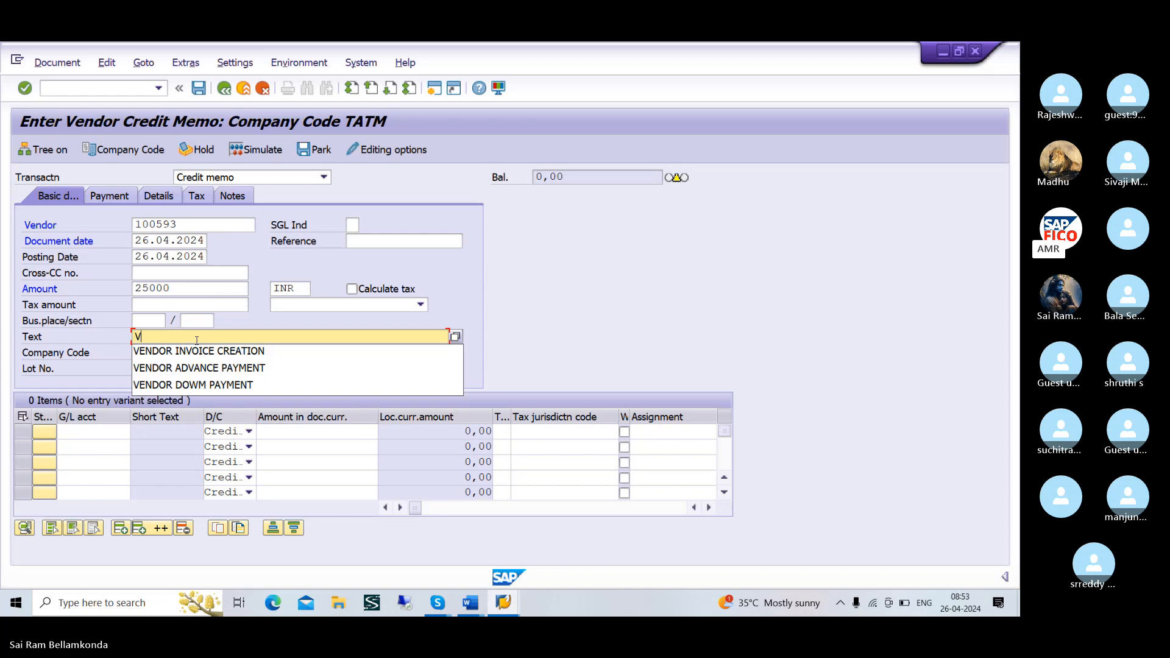
click(199, 351)
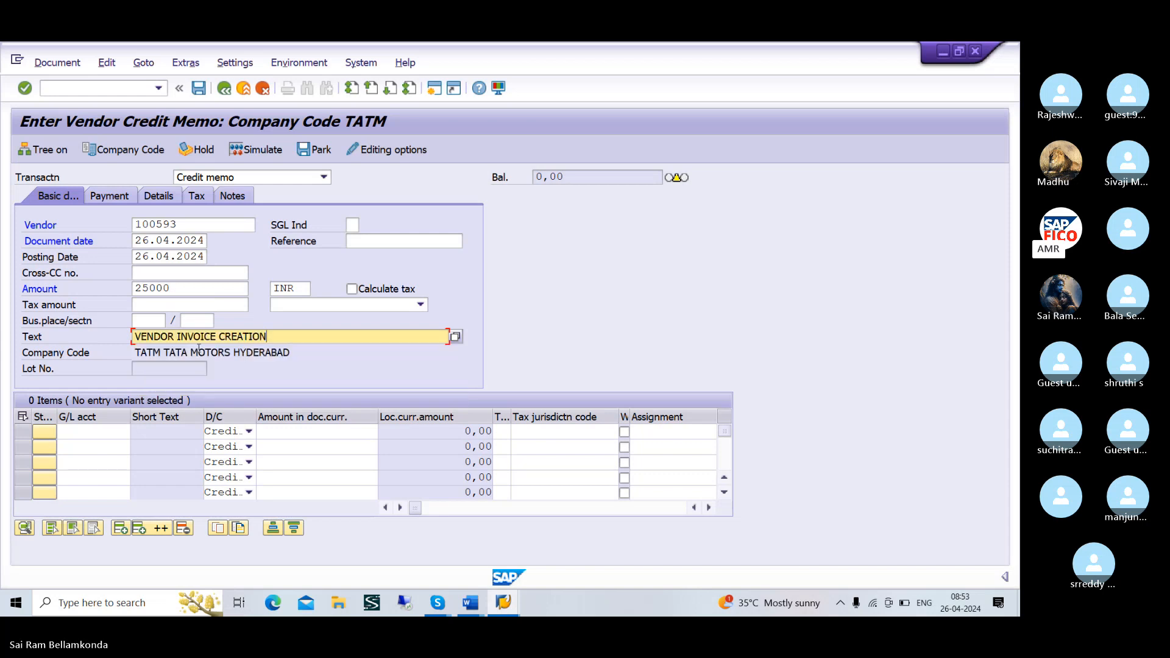
- Fill the first line item with looked-up G/L account 200105 (RAW MATERIAL ACCOUNT) and an amount of 25000, and validate the entry
click(96, 431)
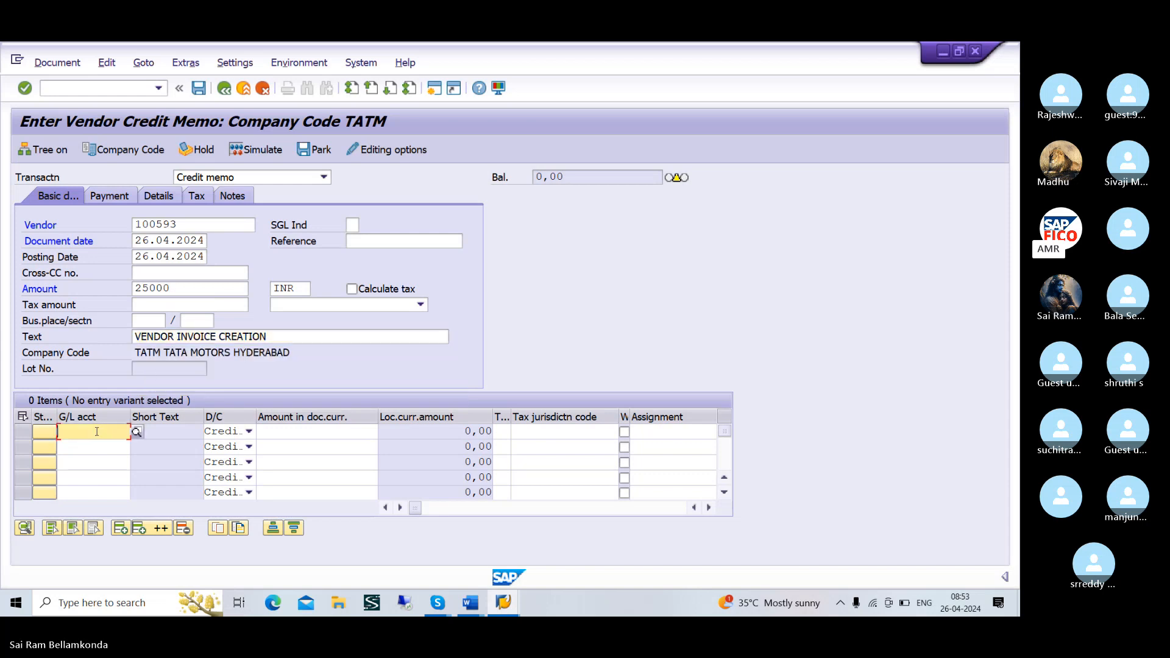
click(137, 432)
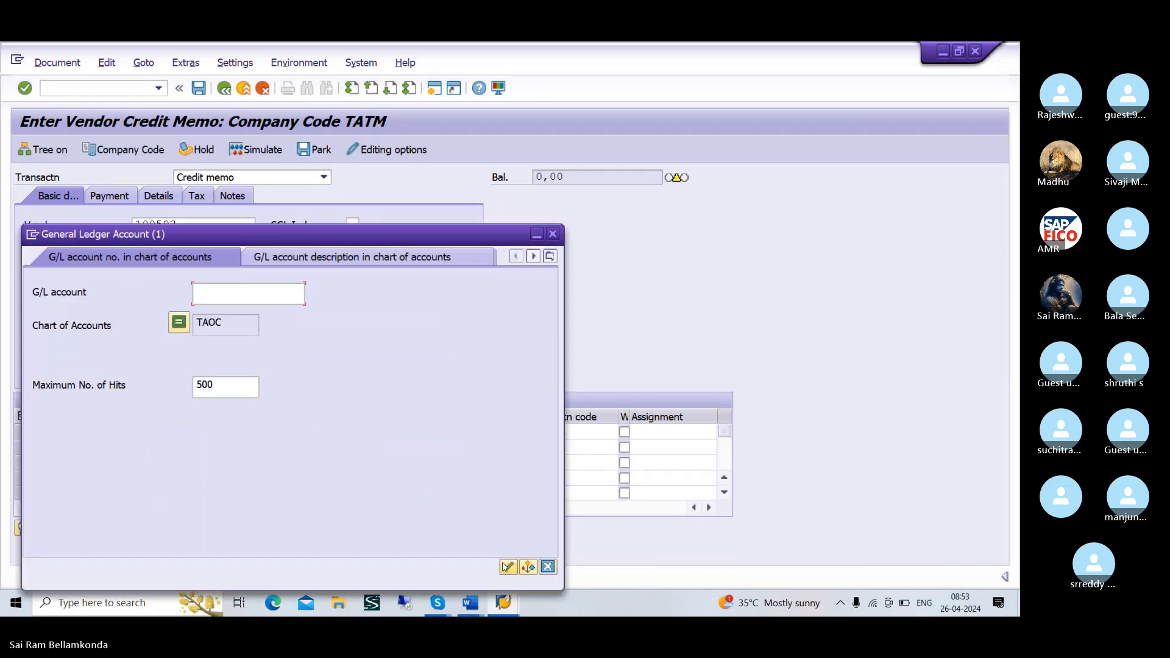
click(506, 569)
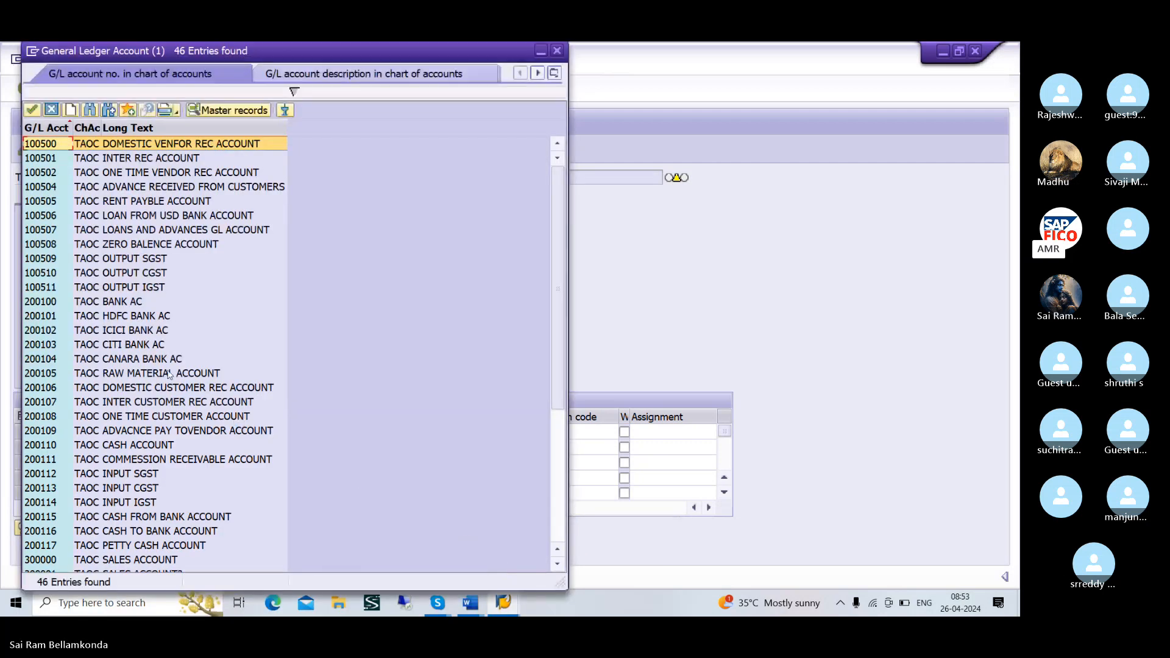
click(165, 372)
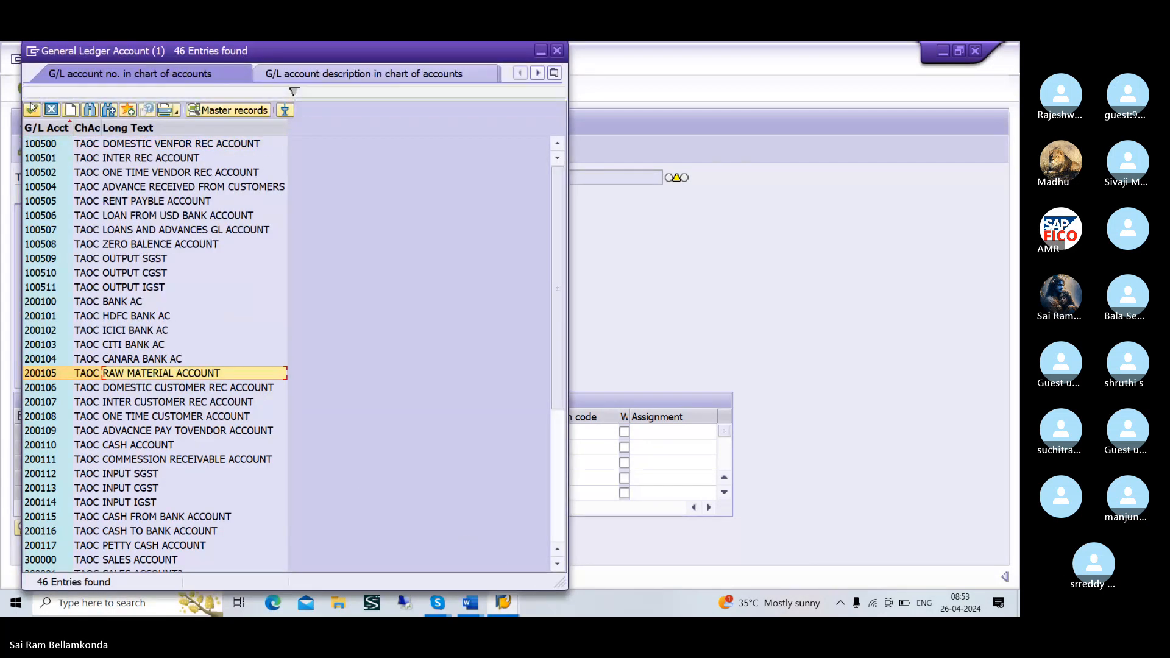
key(Return)
click(305, 431)
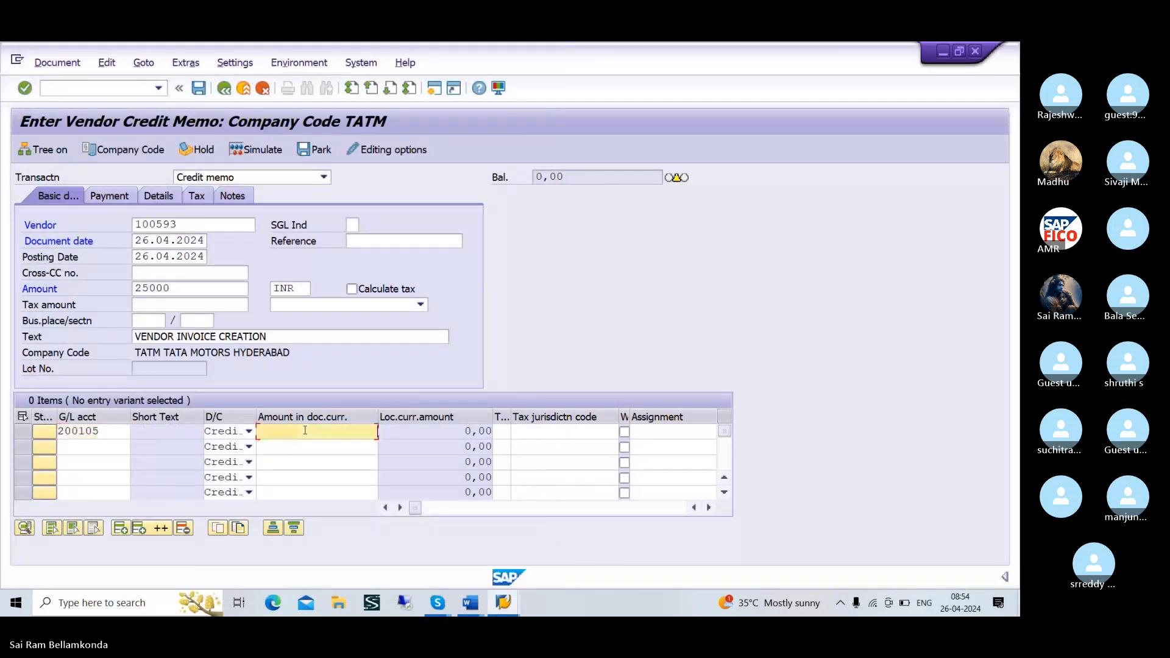
text(25000)
key(Return)
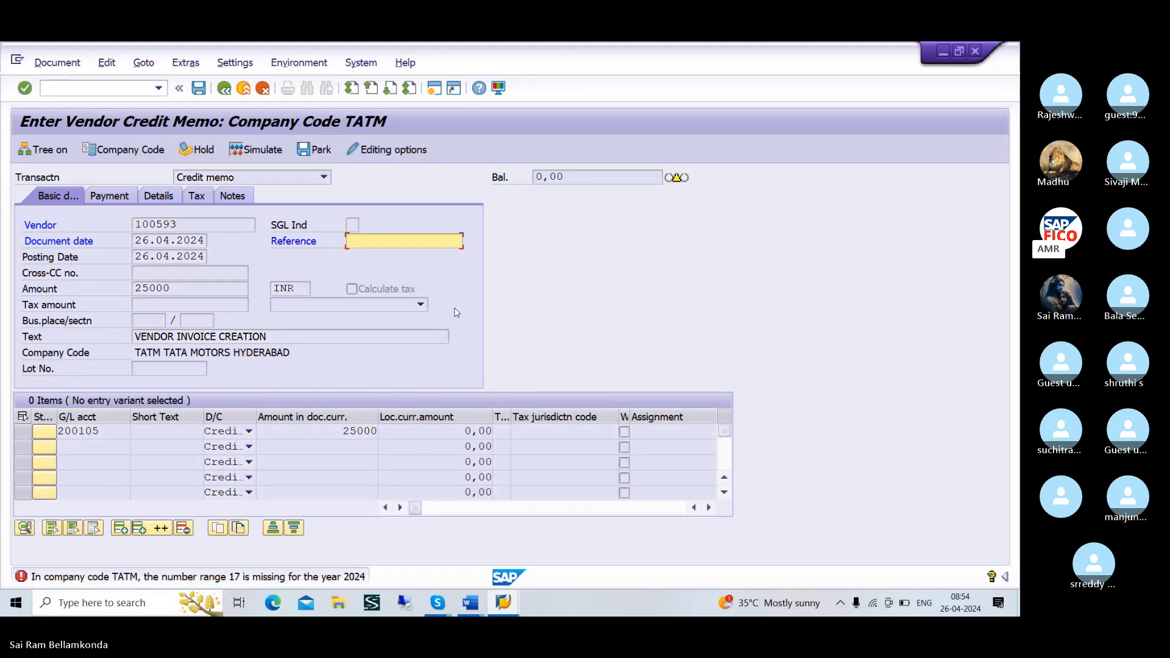
- Switch to the other SAP session and run transaction /NFBN1 for accounting document number ranges
key(alt+Tab)
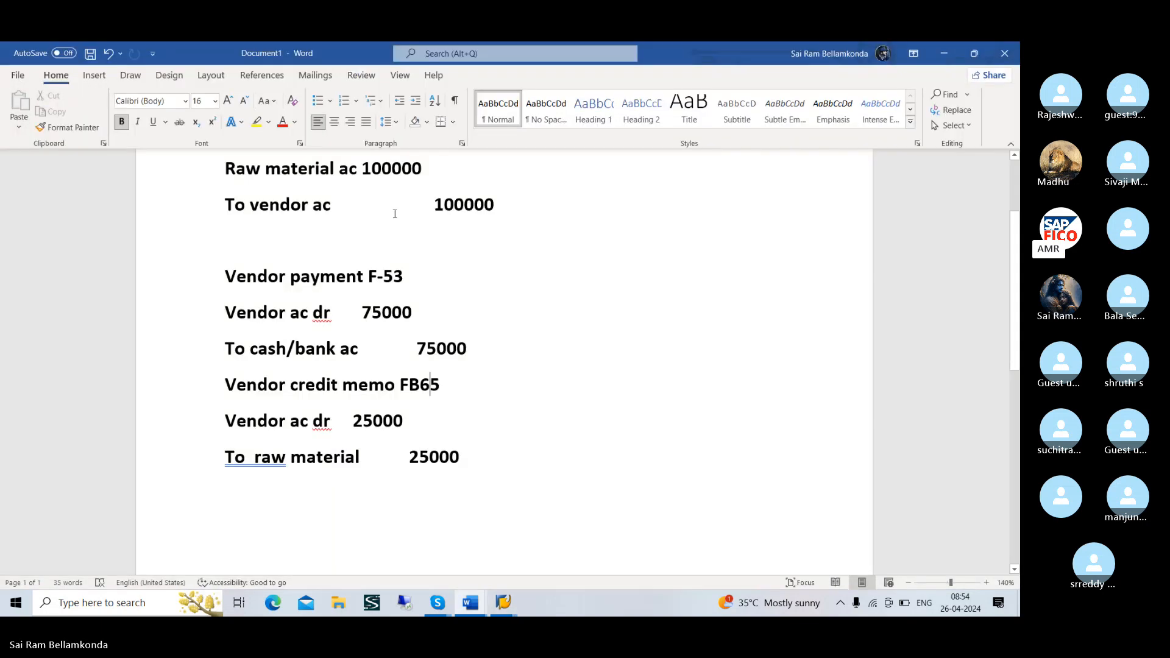
key(alt+Tab)
key(Tab)
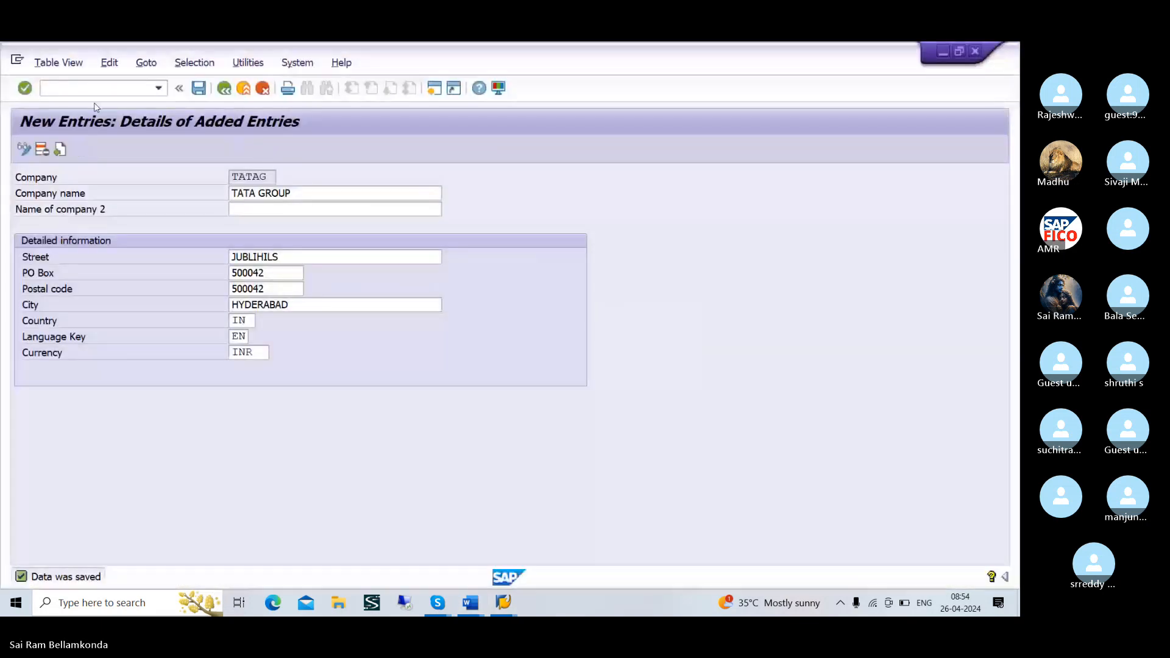
click(81, 90)
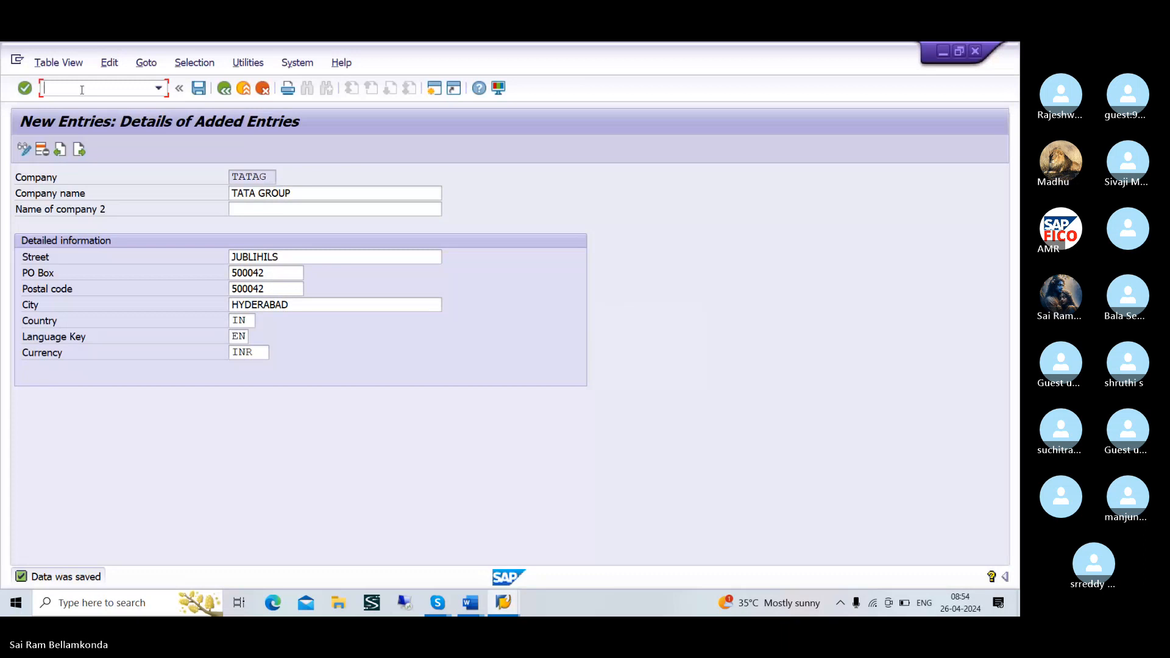
text(FB)
key(BackSpace)
key(BackSpace)
key(BackSpace)
text(/NFB)
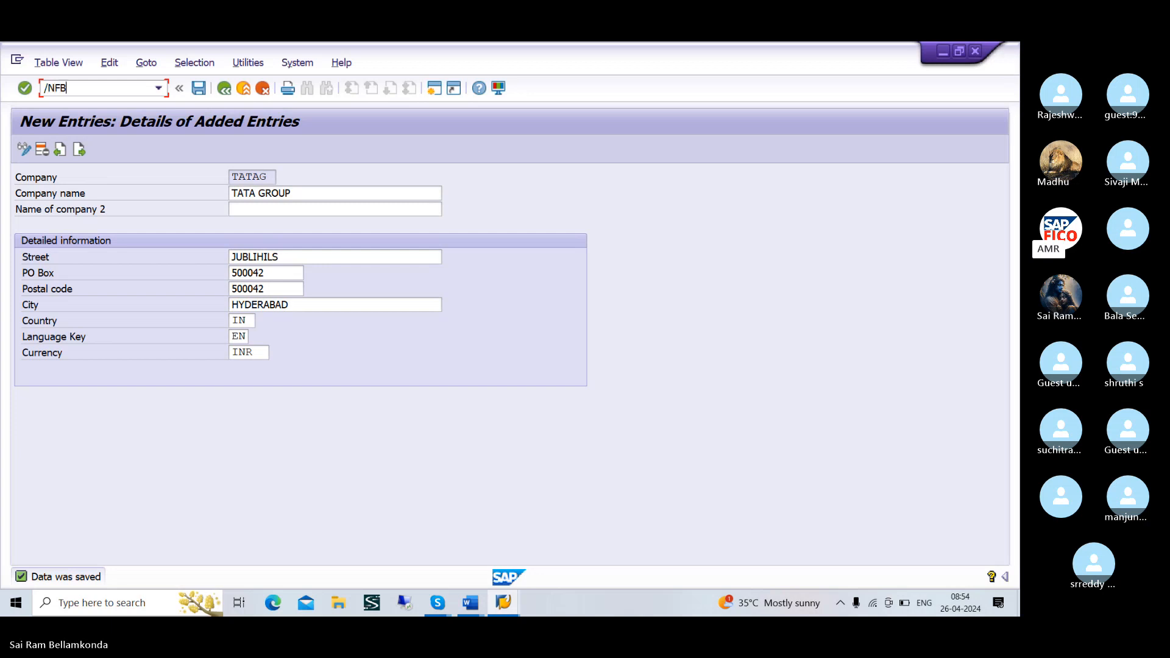
text(N1)
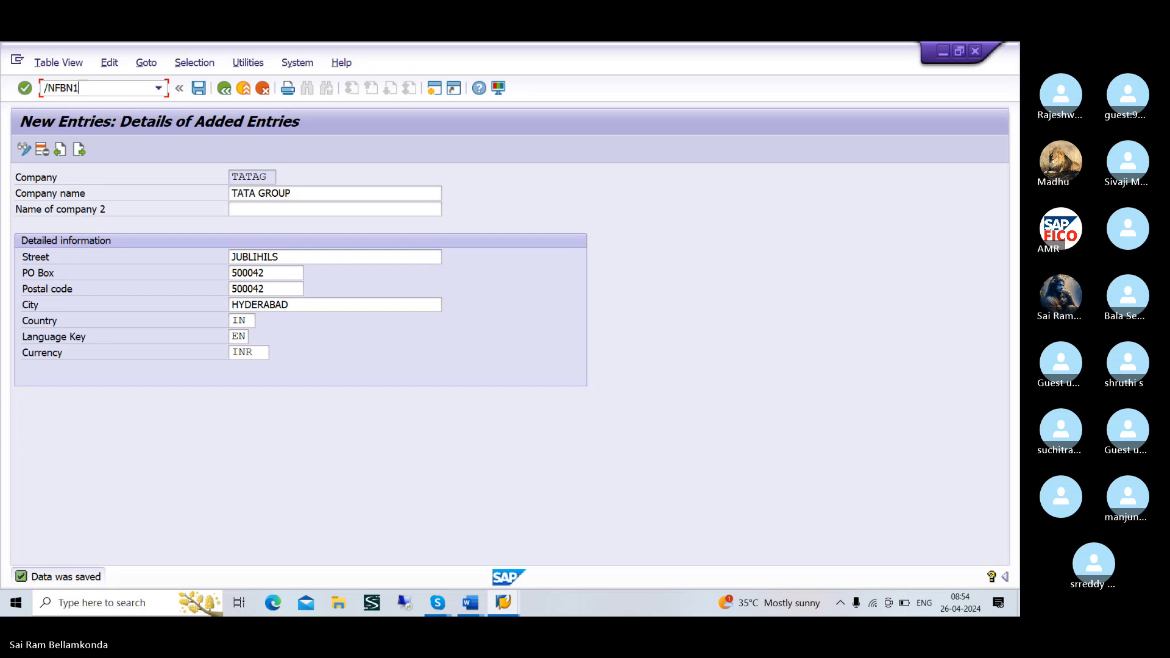
key(Return)
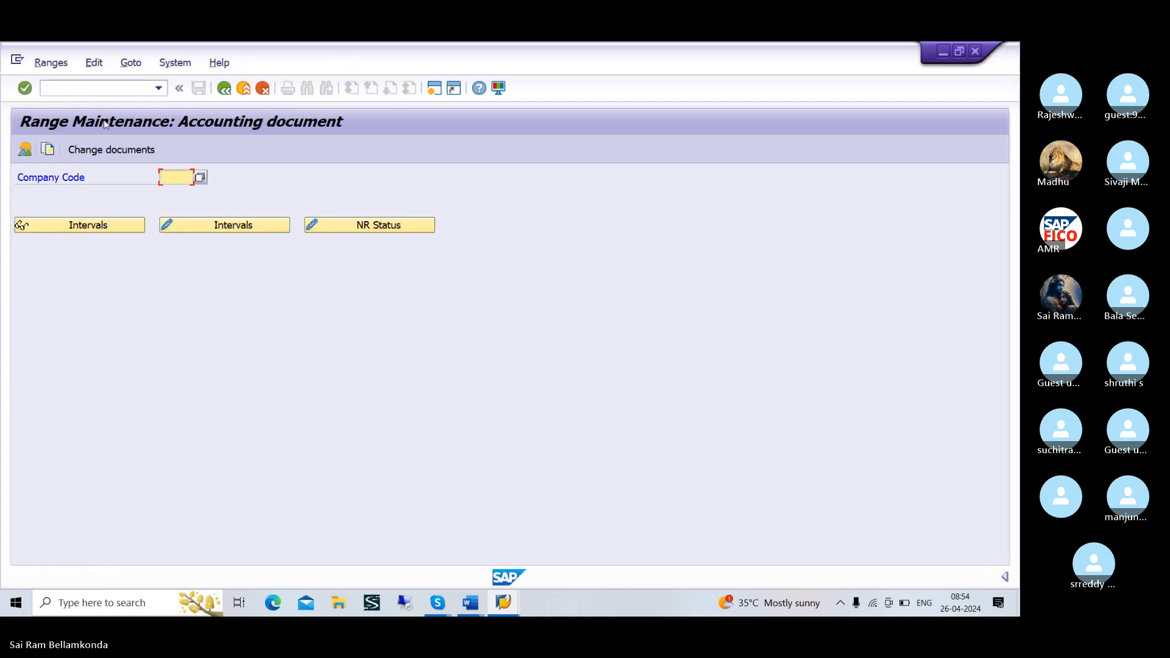
- Open company code TATM's accounting document number range intervals for editing
text(TATA)
key(BackSpace)
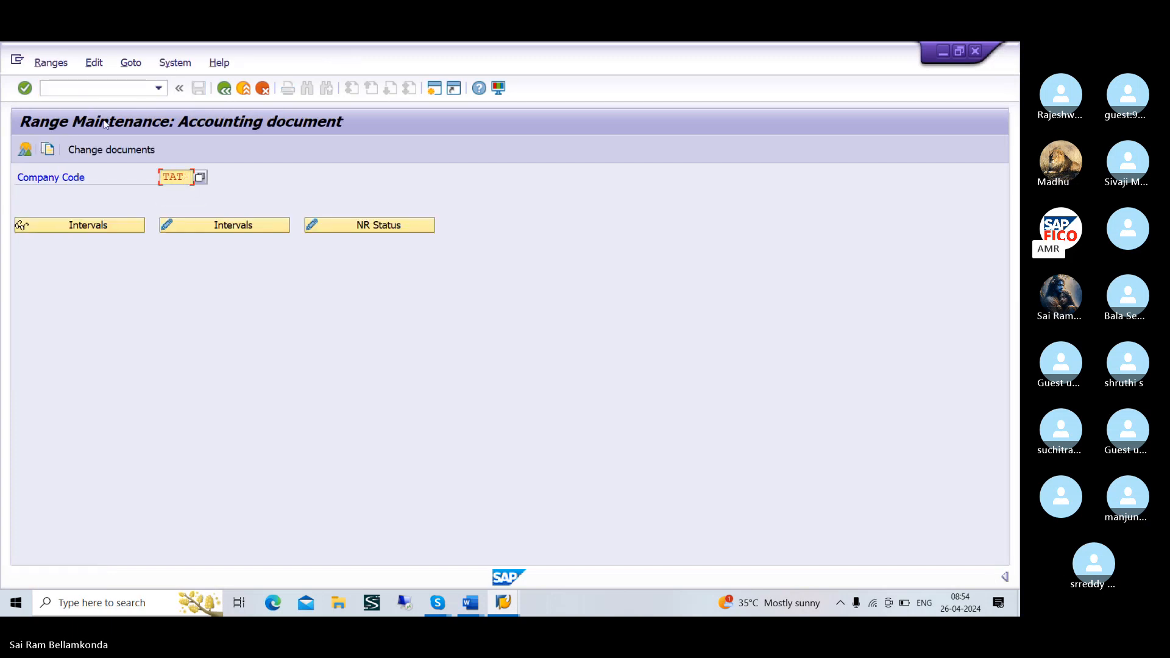
text(M)
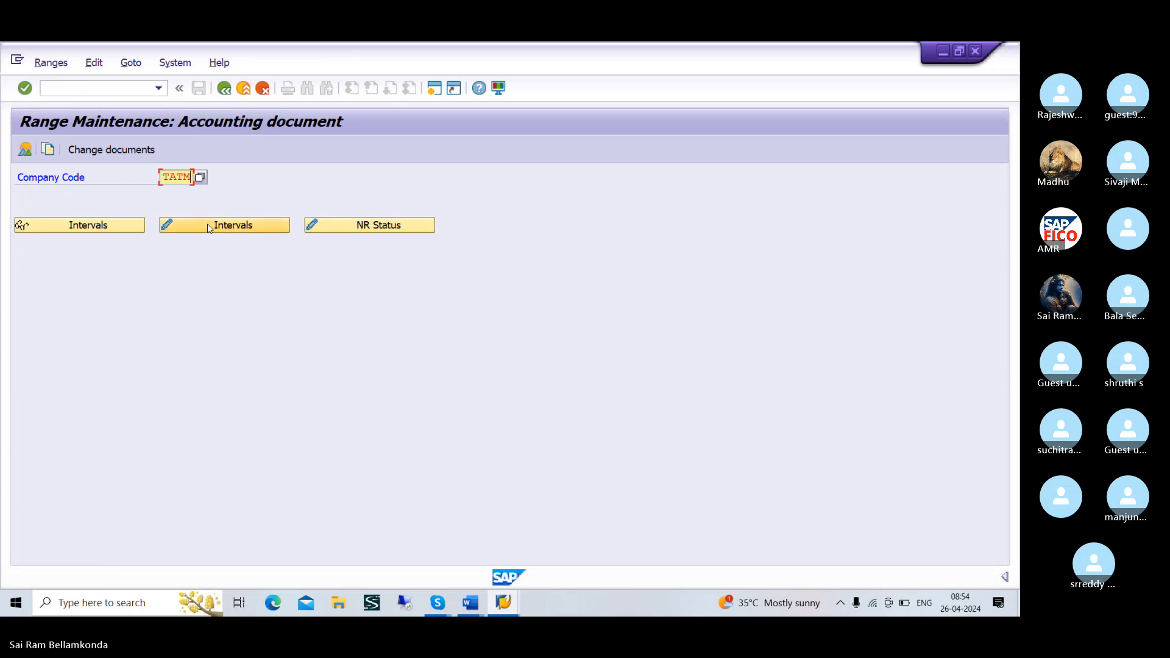
click(208, 225)
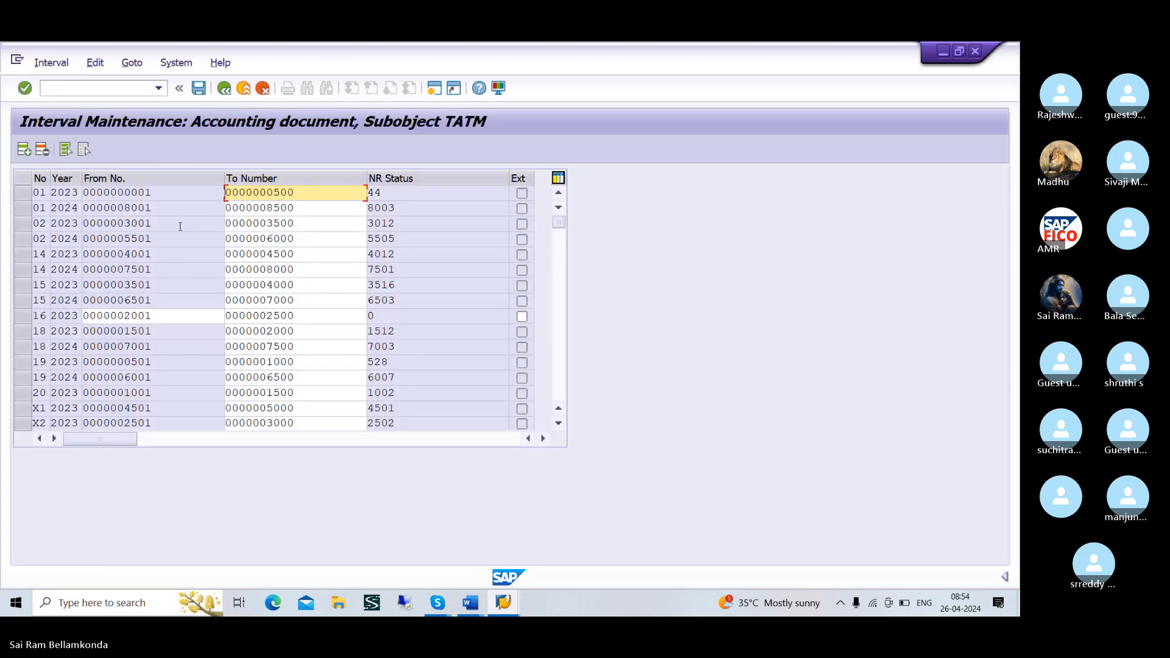
- Insert a new number range interval with number 17 for the year 2024
click(24, 194)
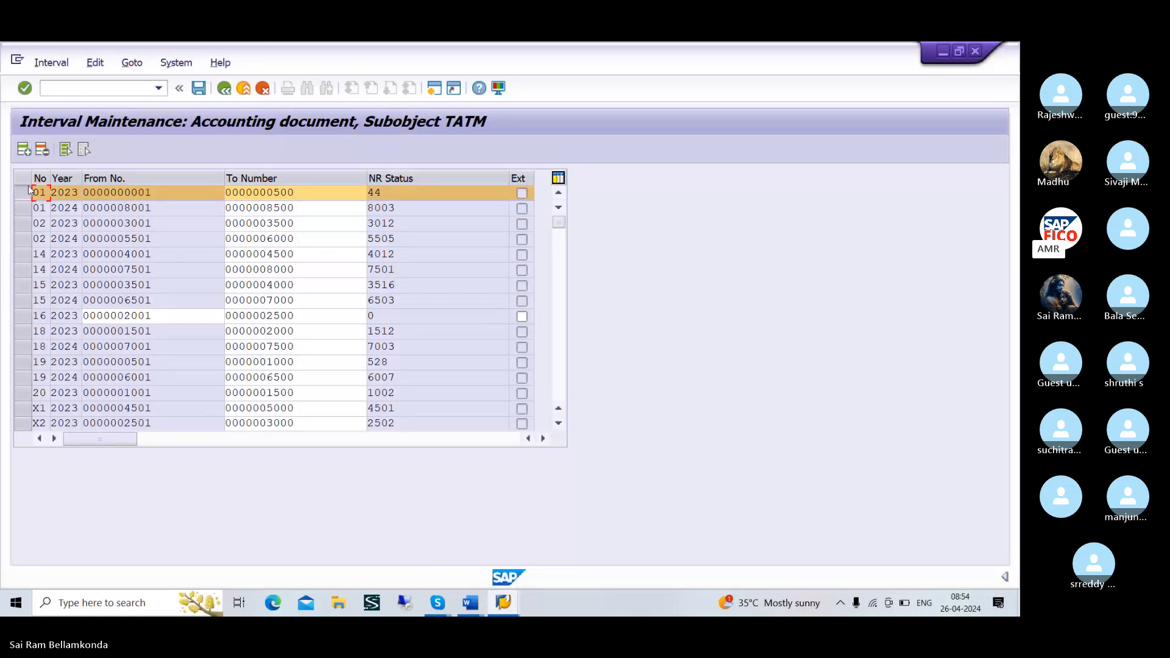
click(29, 190)
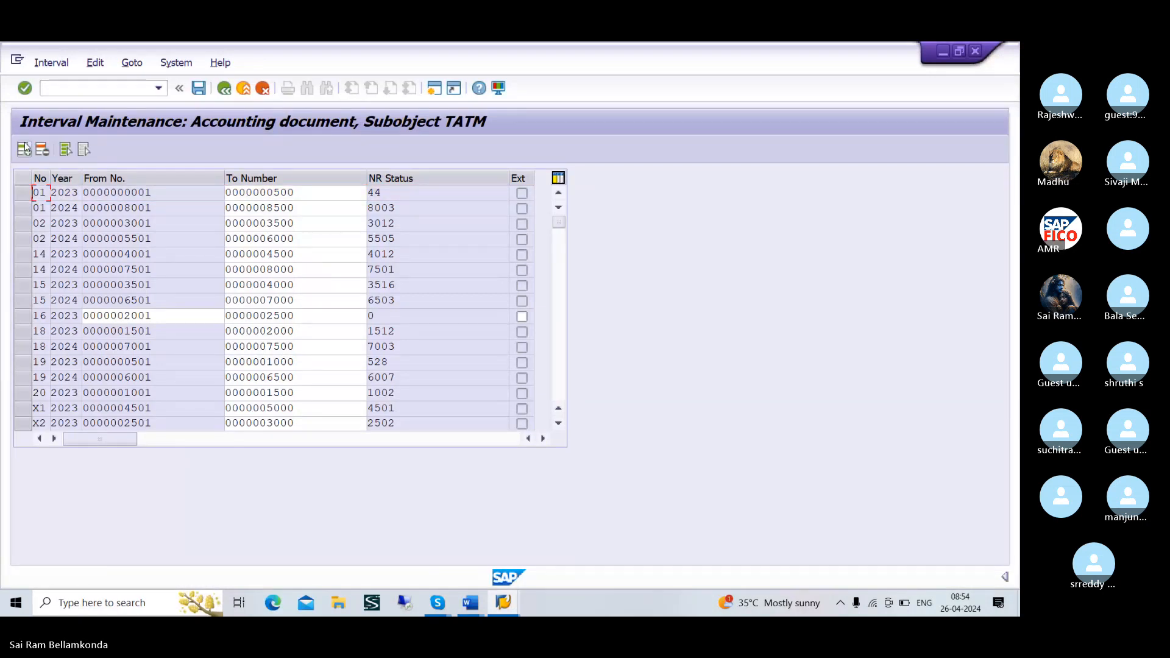
click(25, 148)
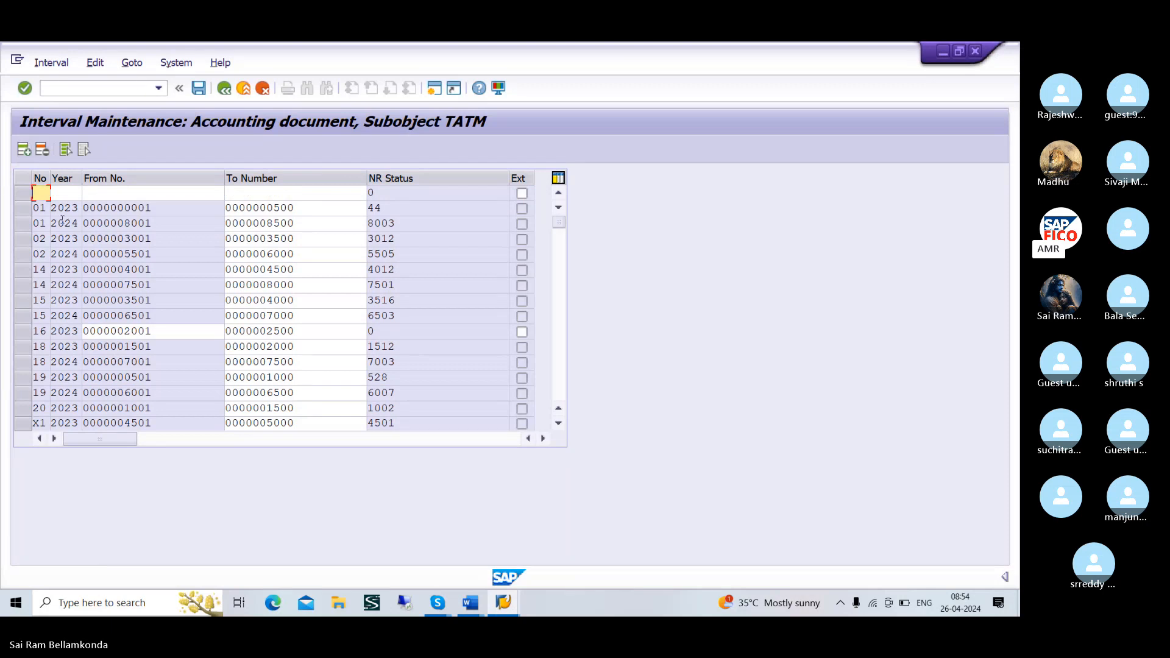
key(alt+Tab)
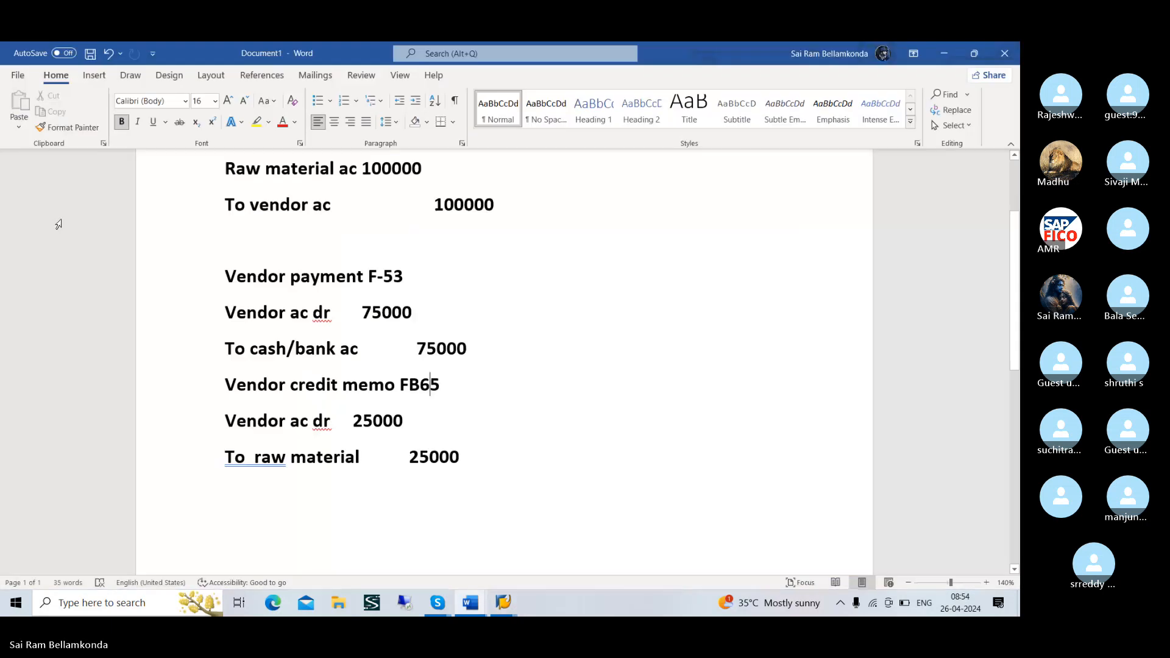
key(alt+Tab)
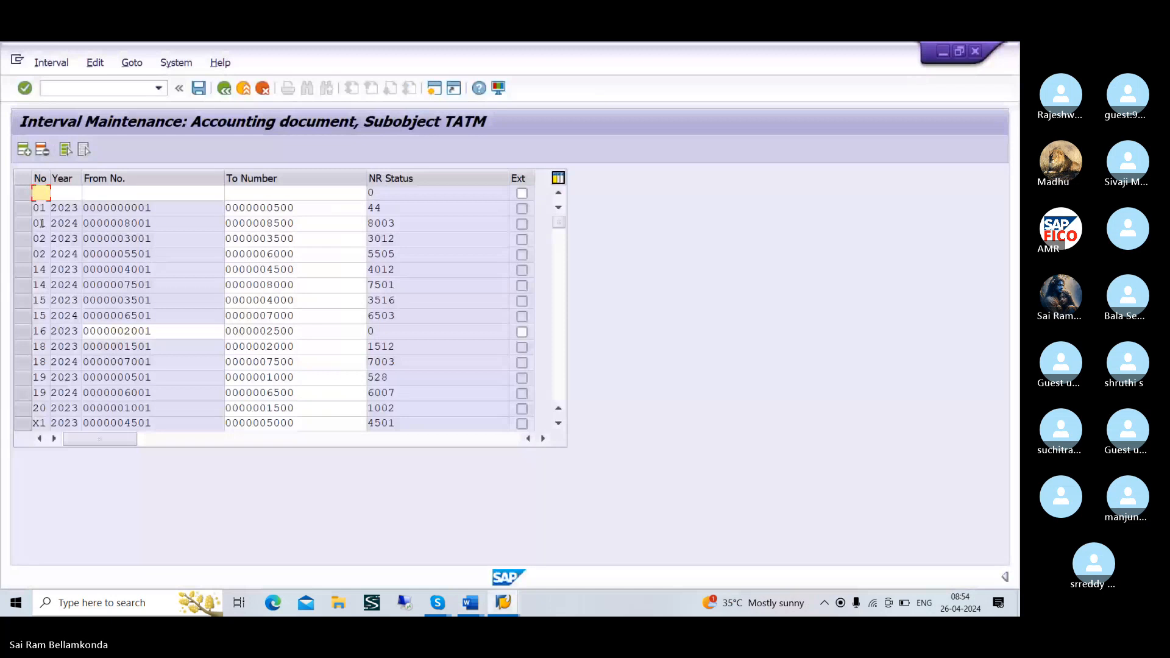
text(17)
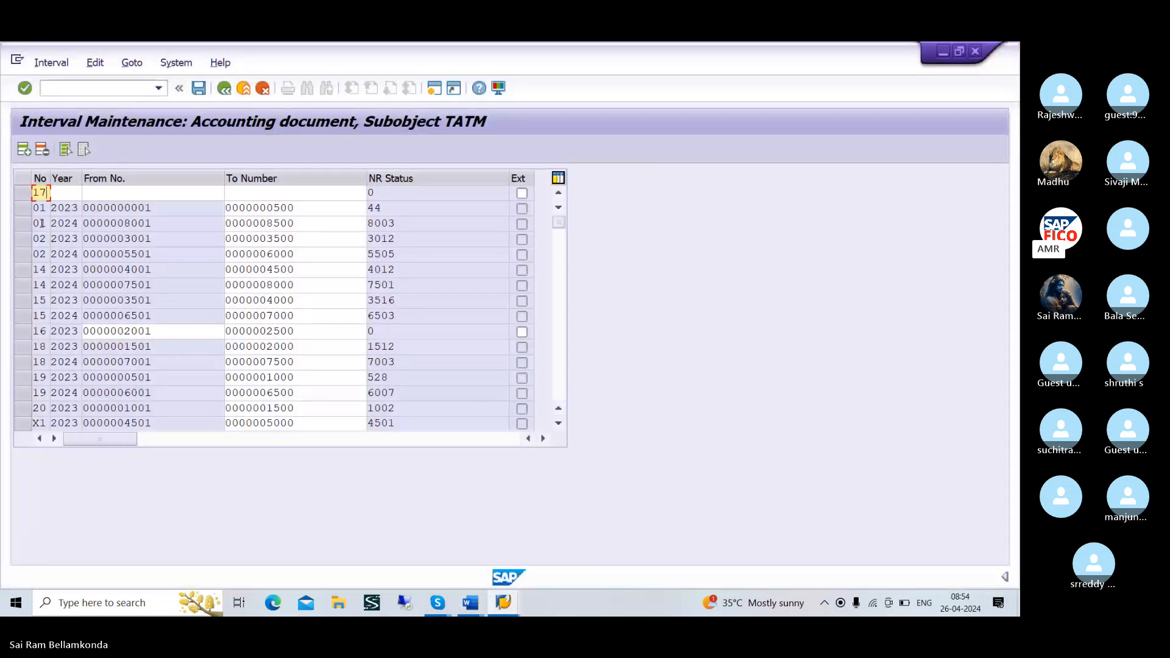
key(Tab)
text(20)
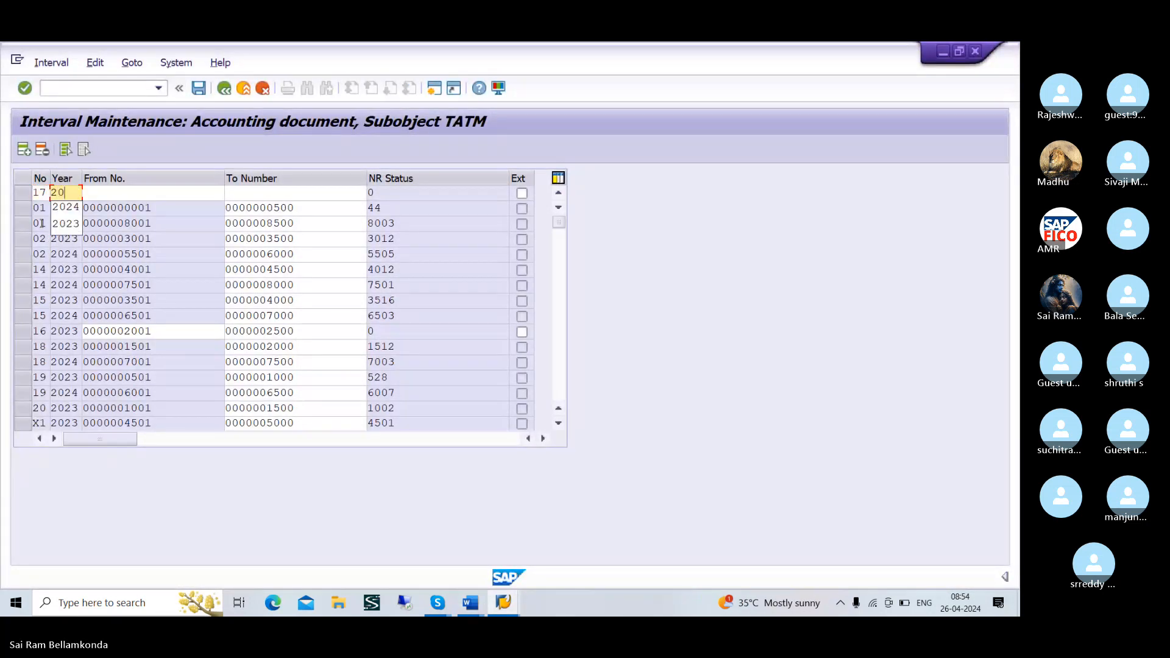
text(24)
key(Tab)
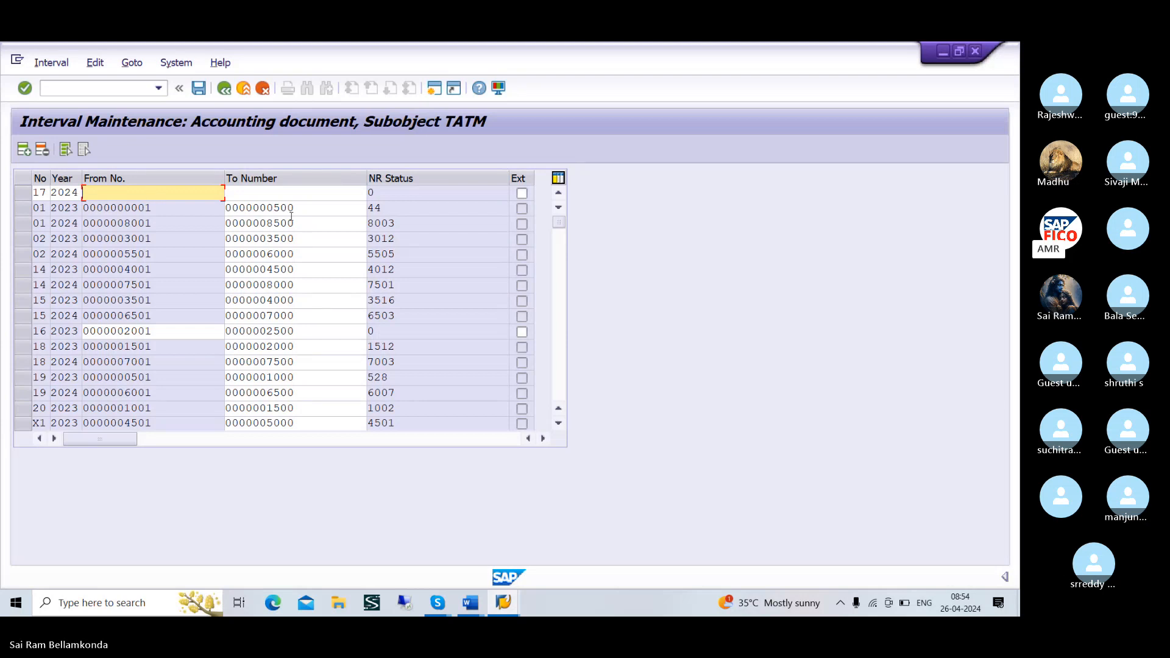
- Set the new interval's range from 8501 to 9000 and save it, accepting the transport notice
text(8501)
key(Tab)
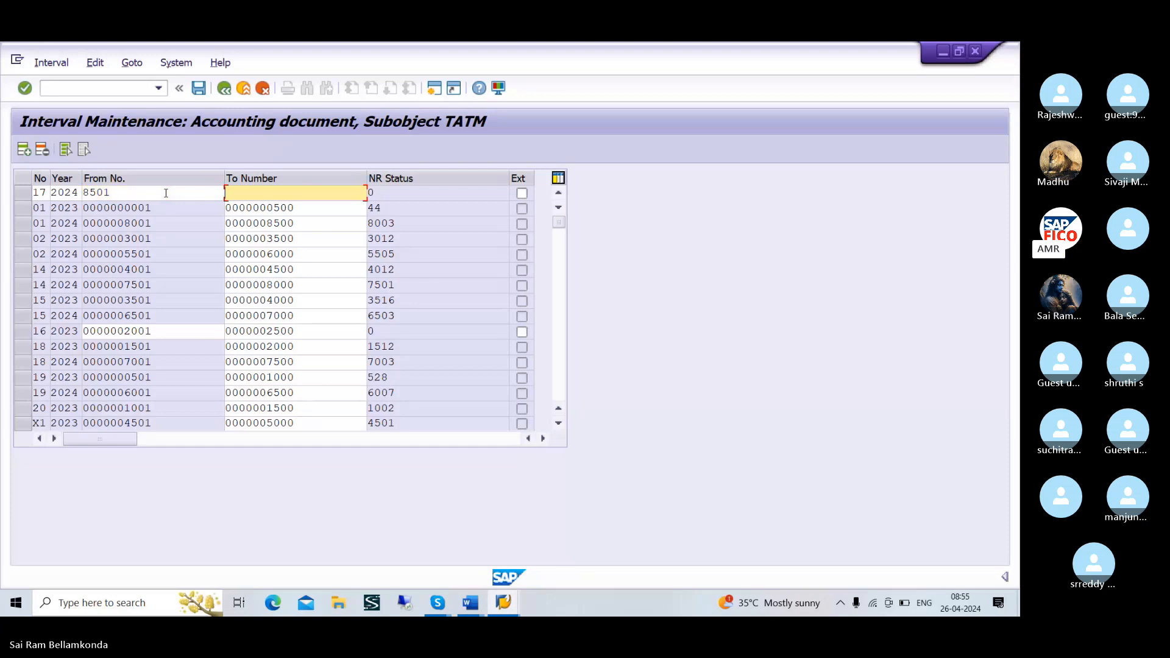
text(9000)
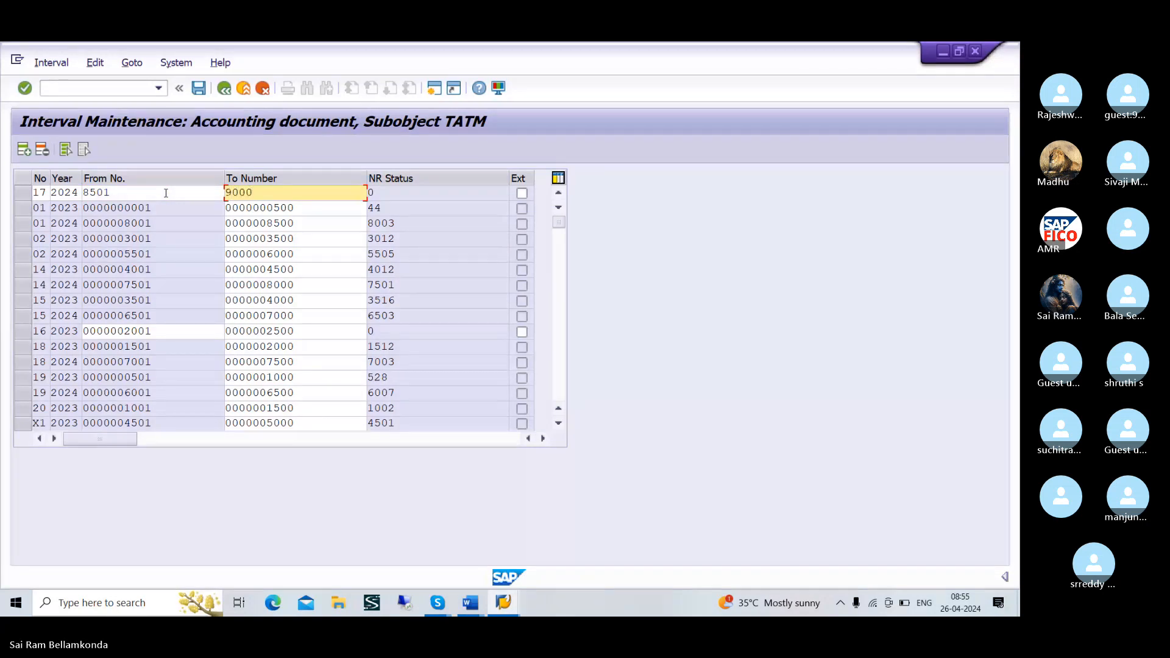
key(Return)
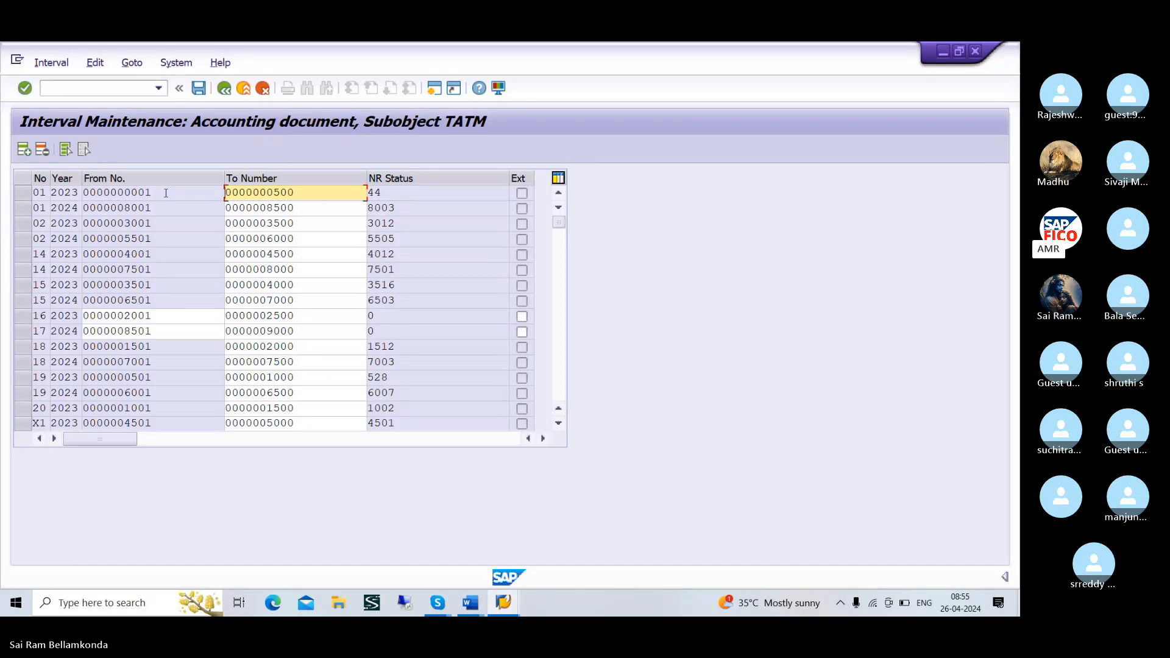
click(200, 90)
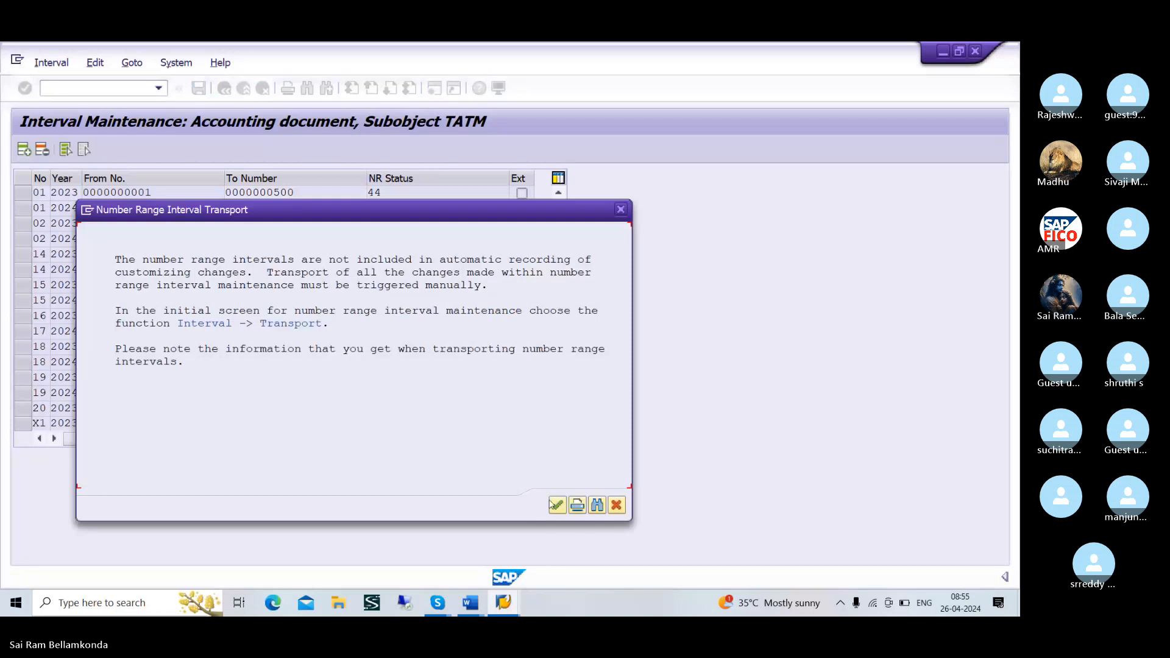
click(556, 505)
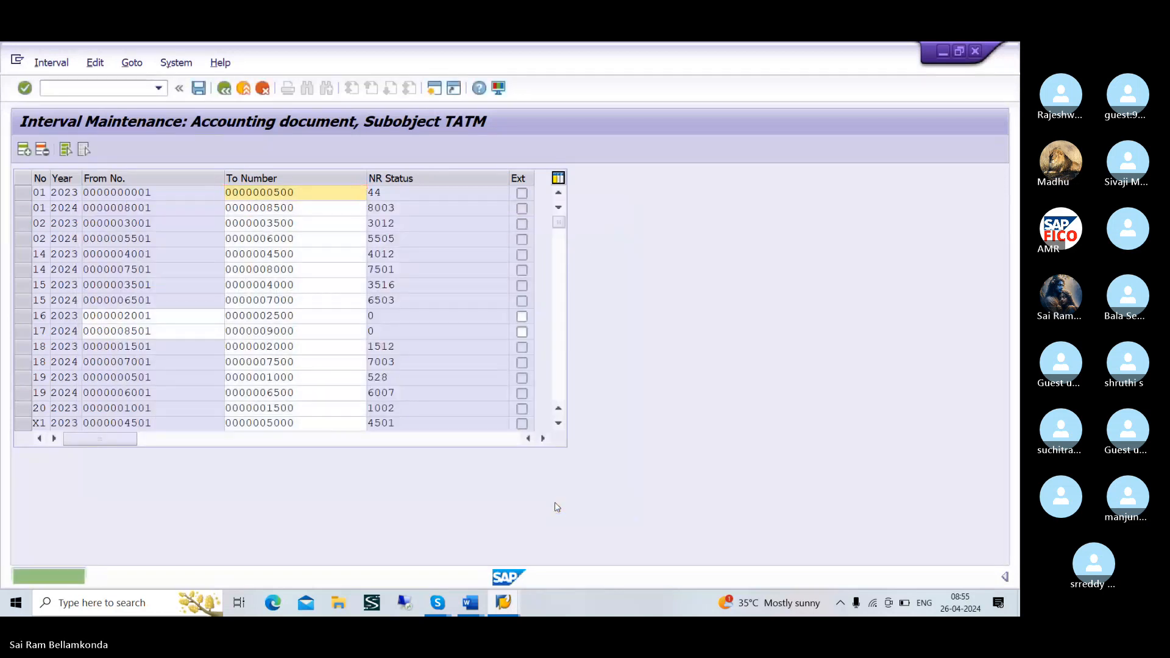
- Return to the vendor credit memo session, validate the entry again, simulate the document and post it
key(alt+Tab)
key(alt+Tab)
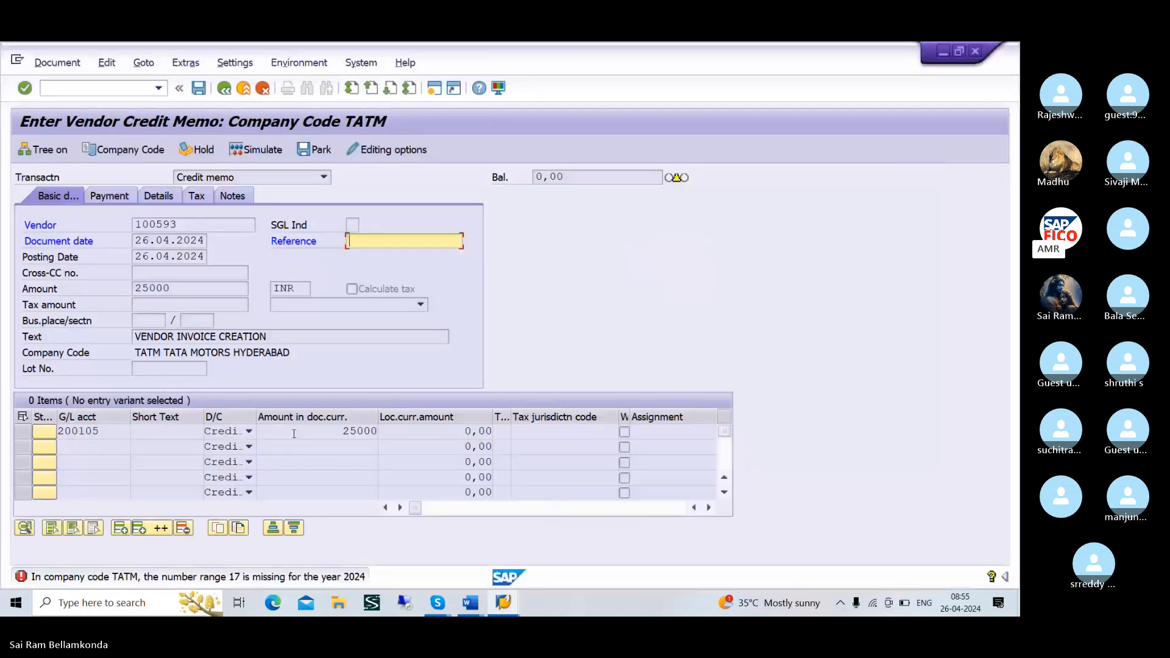
click(293, 434)
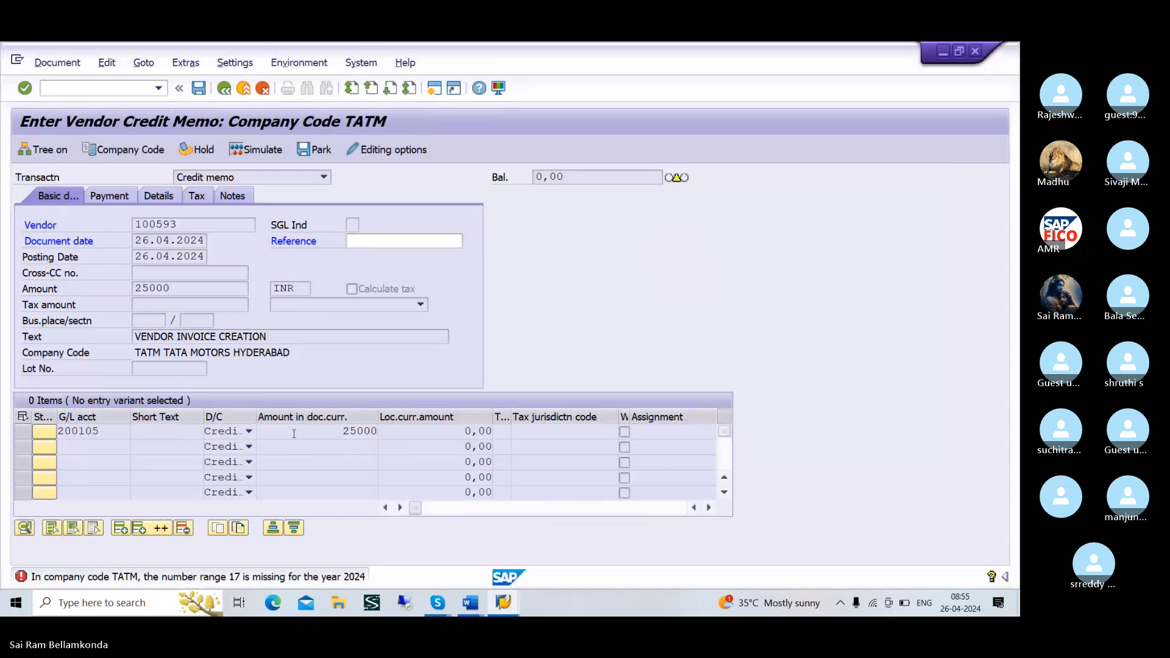
key(Return)
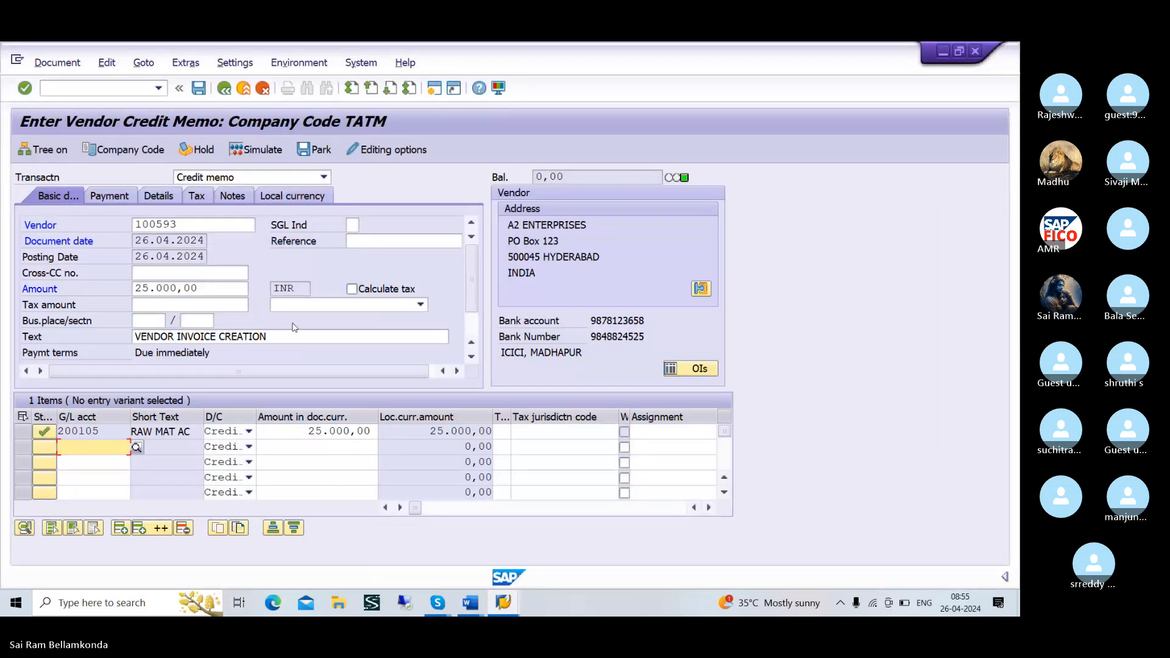
click(264, 152)
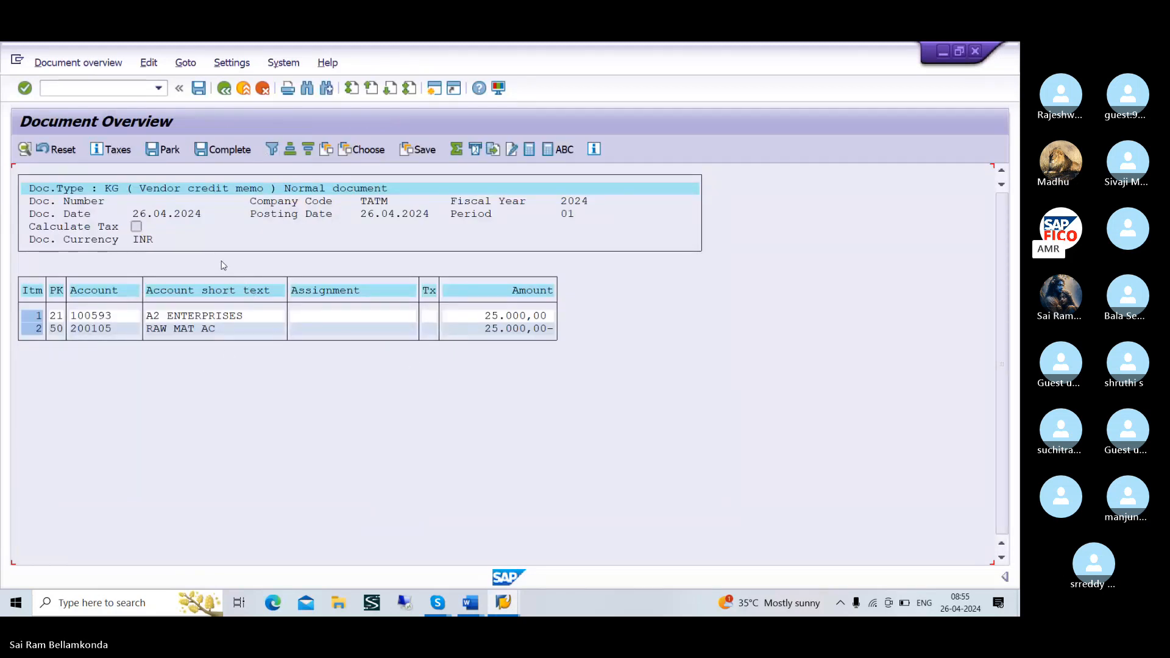
click(199, 89)
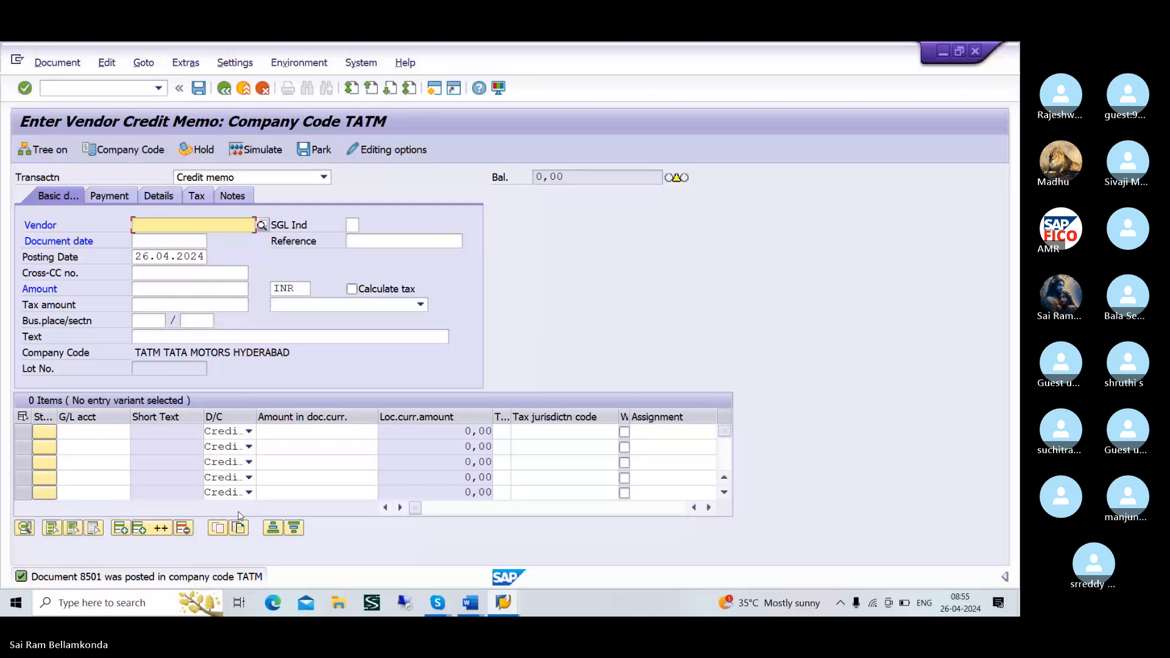
key(alt+Tab)
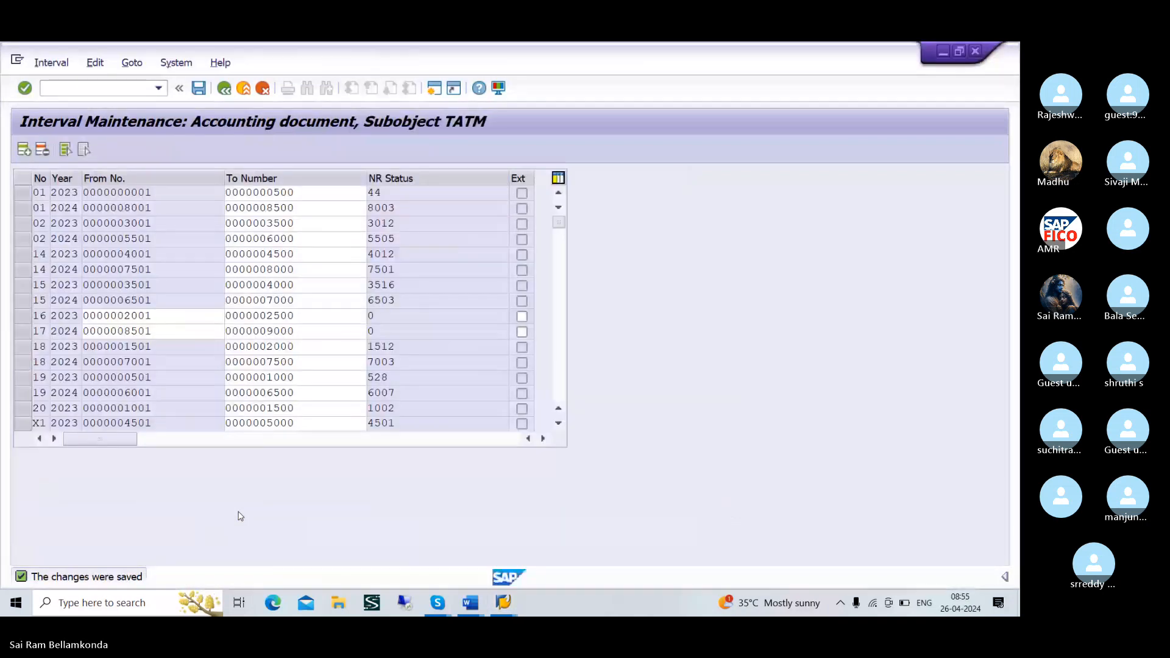
key(alt+Tab)
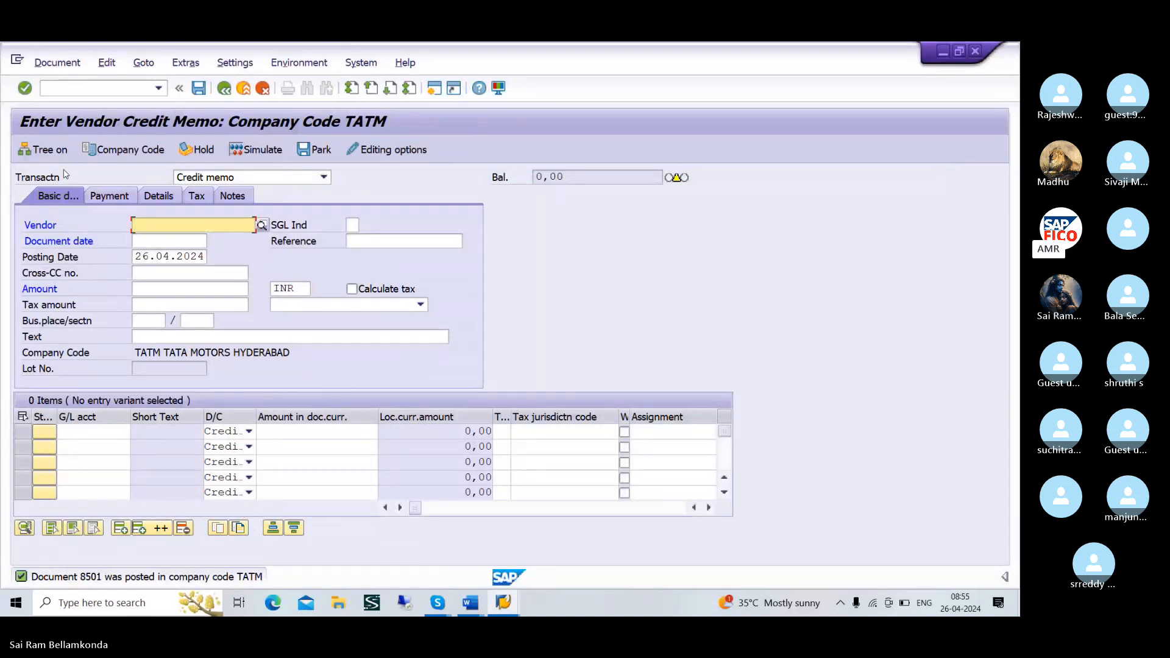
- Run transaction /NFBL1N to open the vendor line item display
click(82, 90)
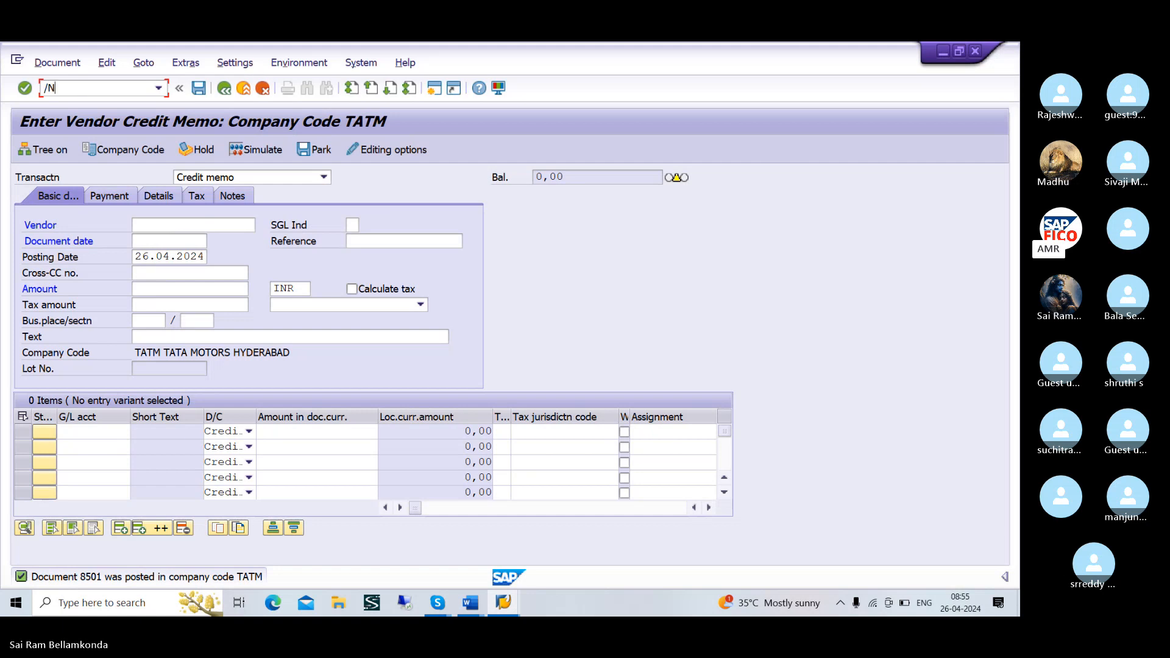
text(/NFB)
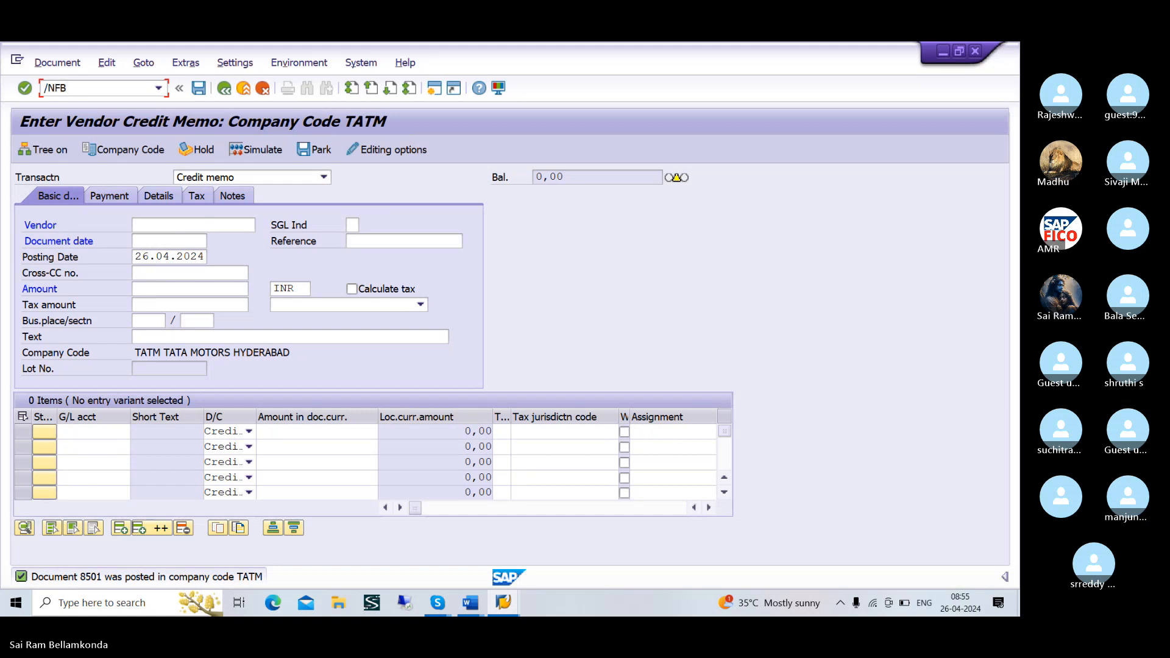
text(L1N)
key(Return)
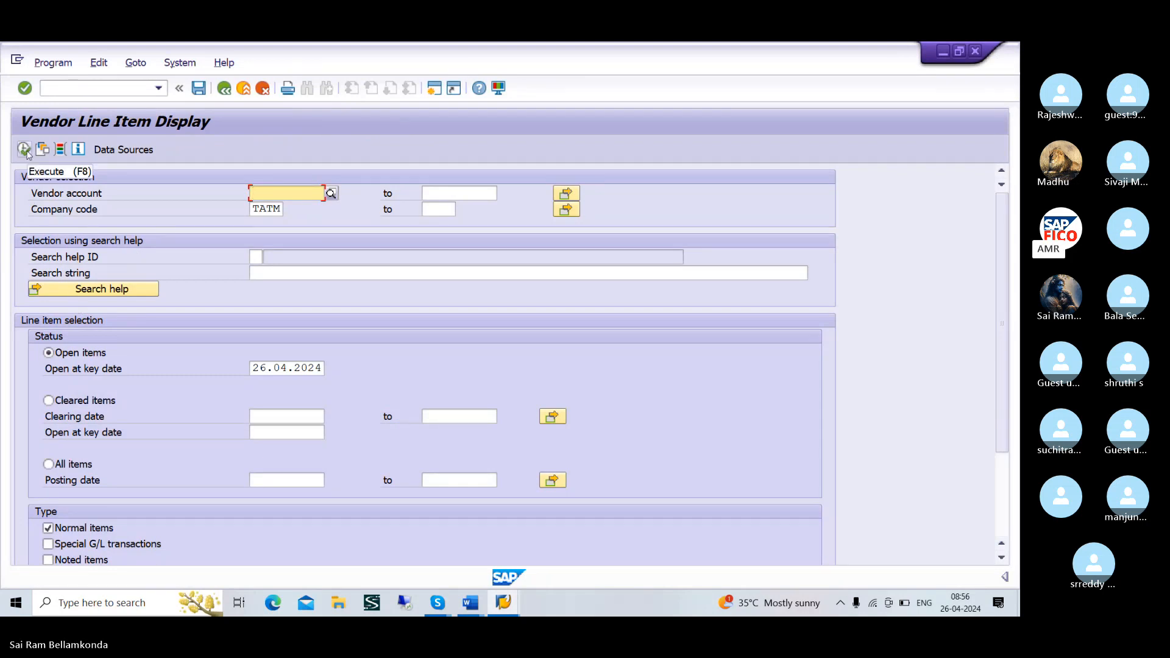
- Look up A2 ENTERPRISES in company code TATM as the vendor account for the line item display
click(331, 194)
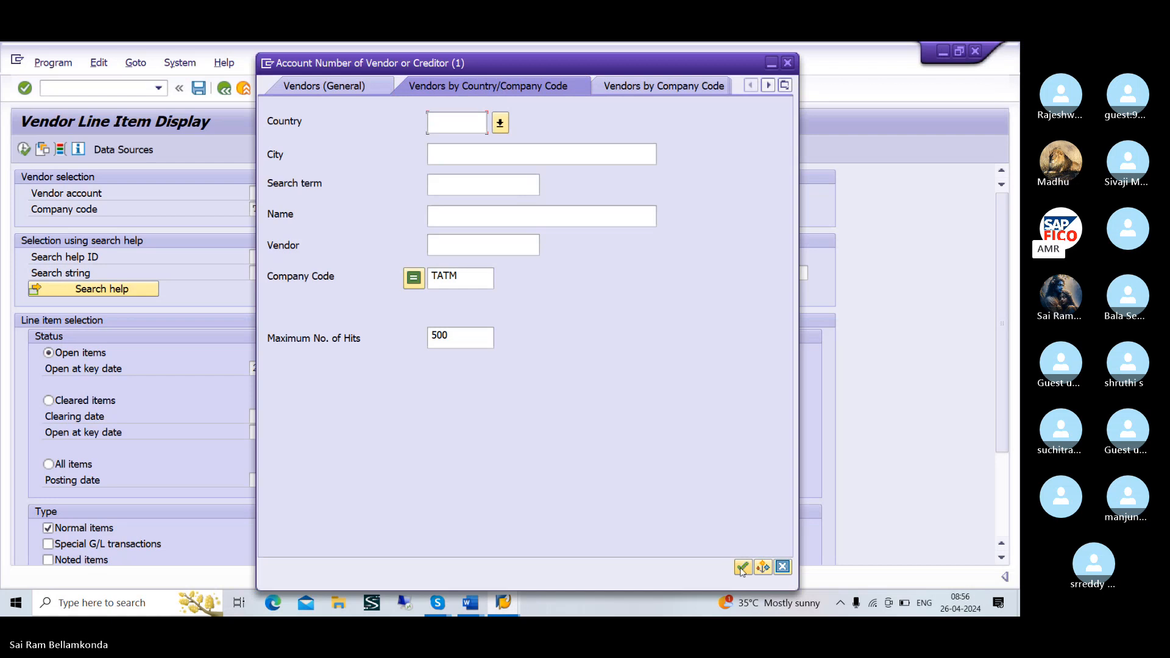
click(743, 568)
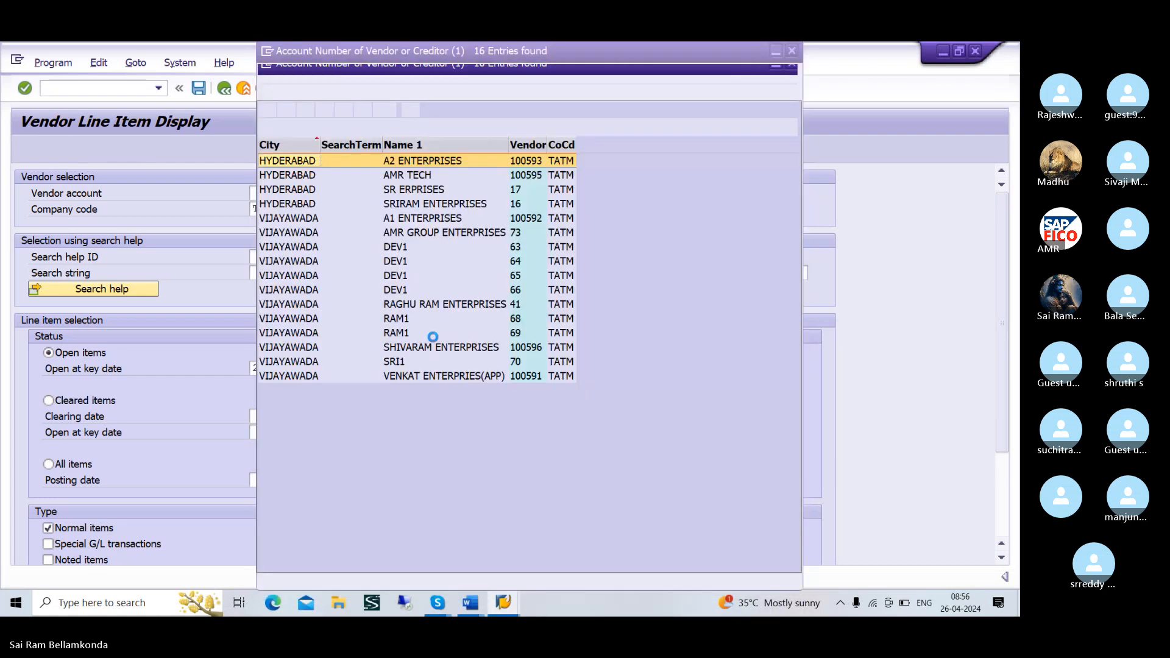
click(267, 110)
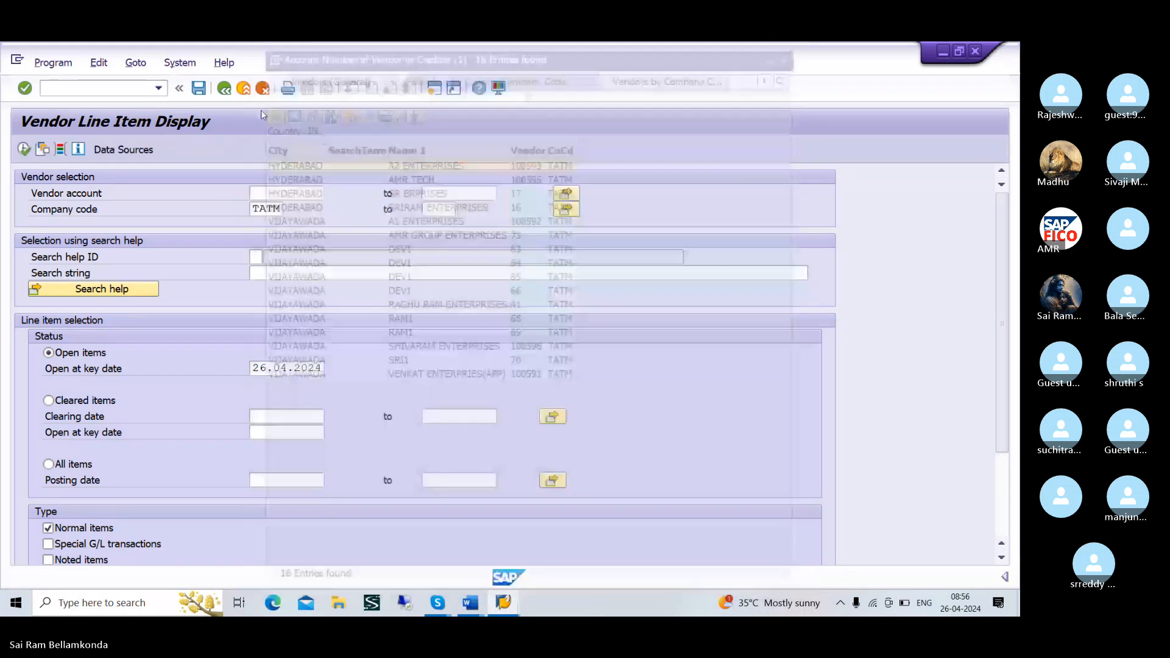
- Display the vendor's open line items, then return to the selection and run the display for all items
click(24, 150)
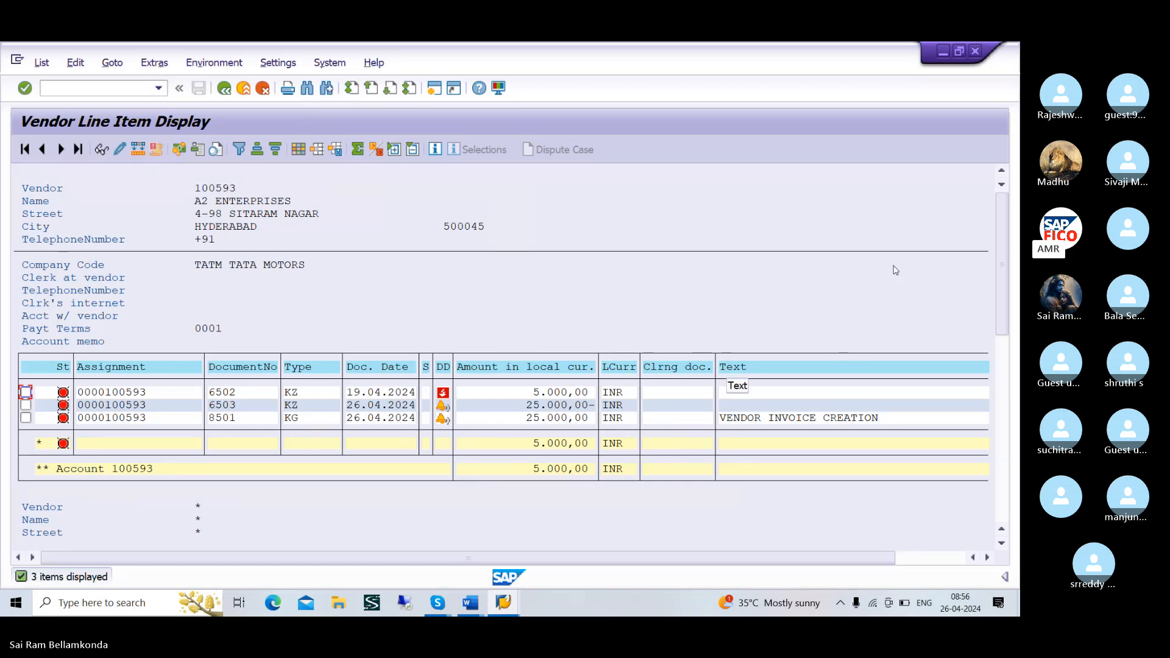
click(225, 89)
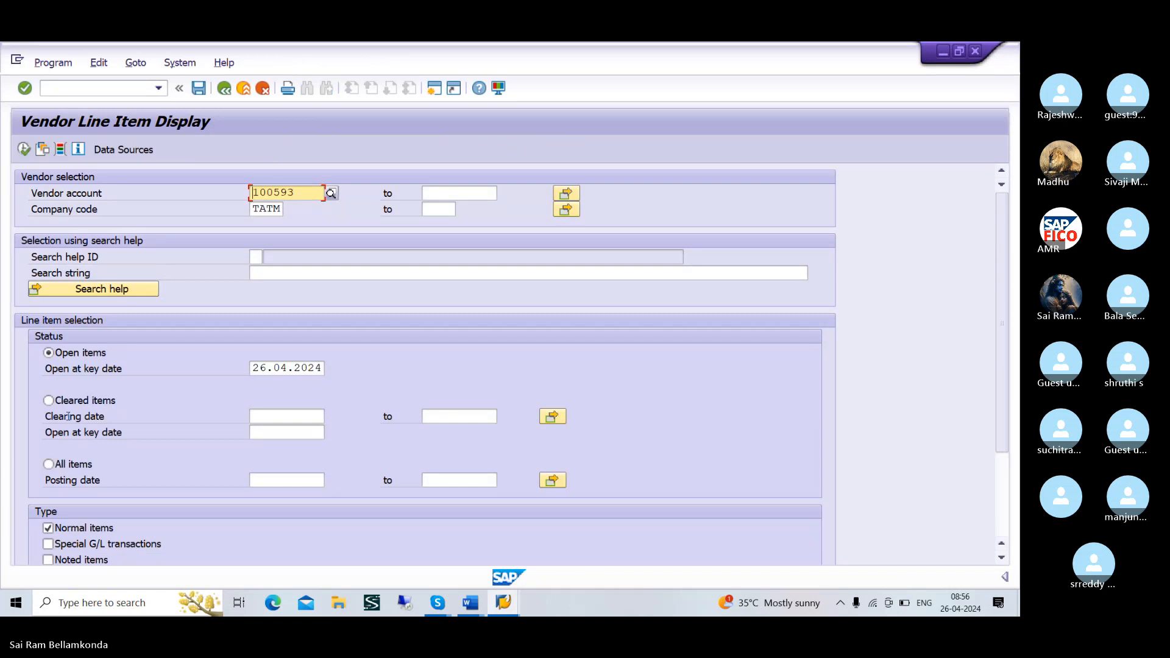
click(50, 467)
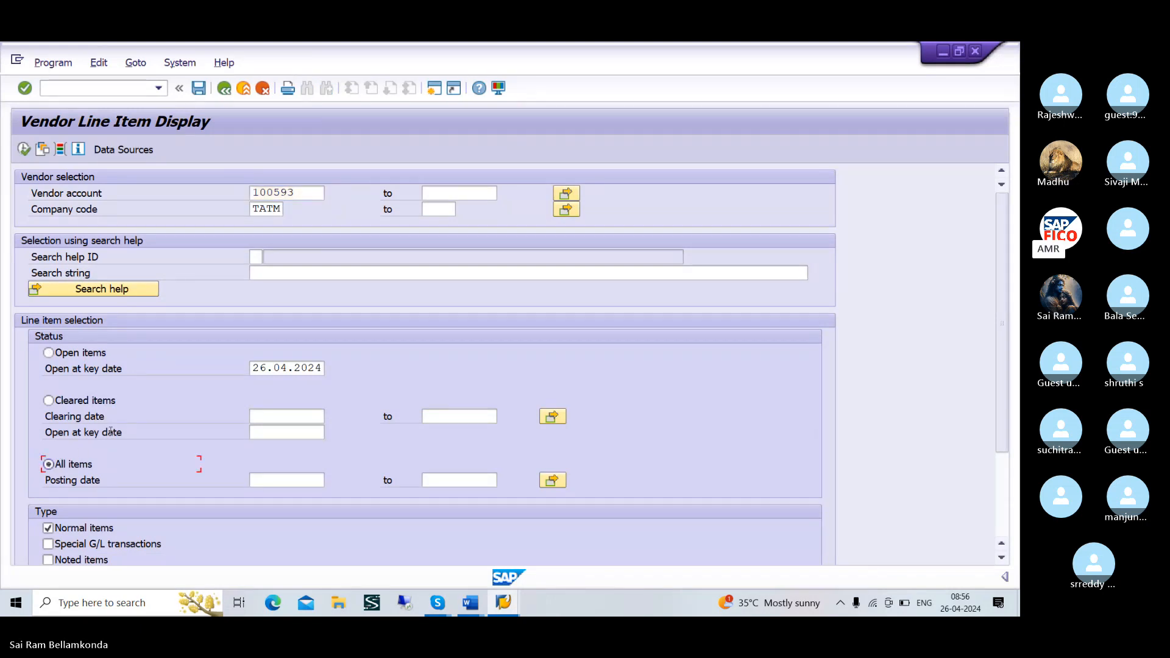
click(25, 147)
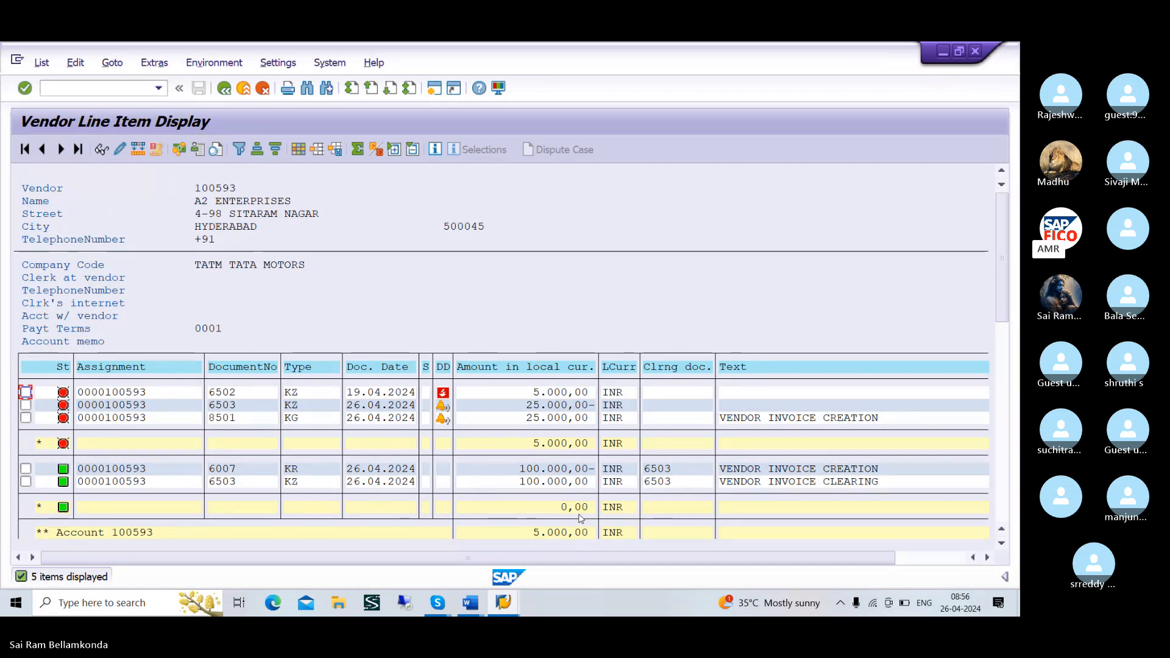
scroll(573, 512, down, 2)
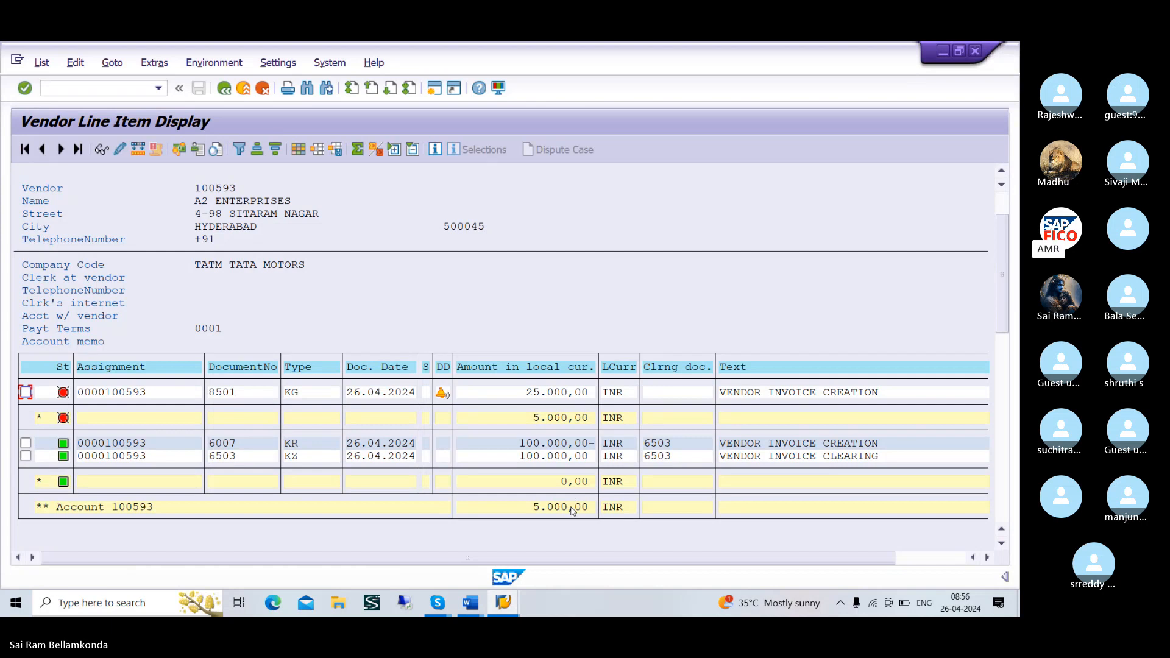
scroll(573, 511, up, 2)
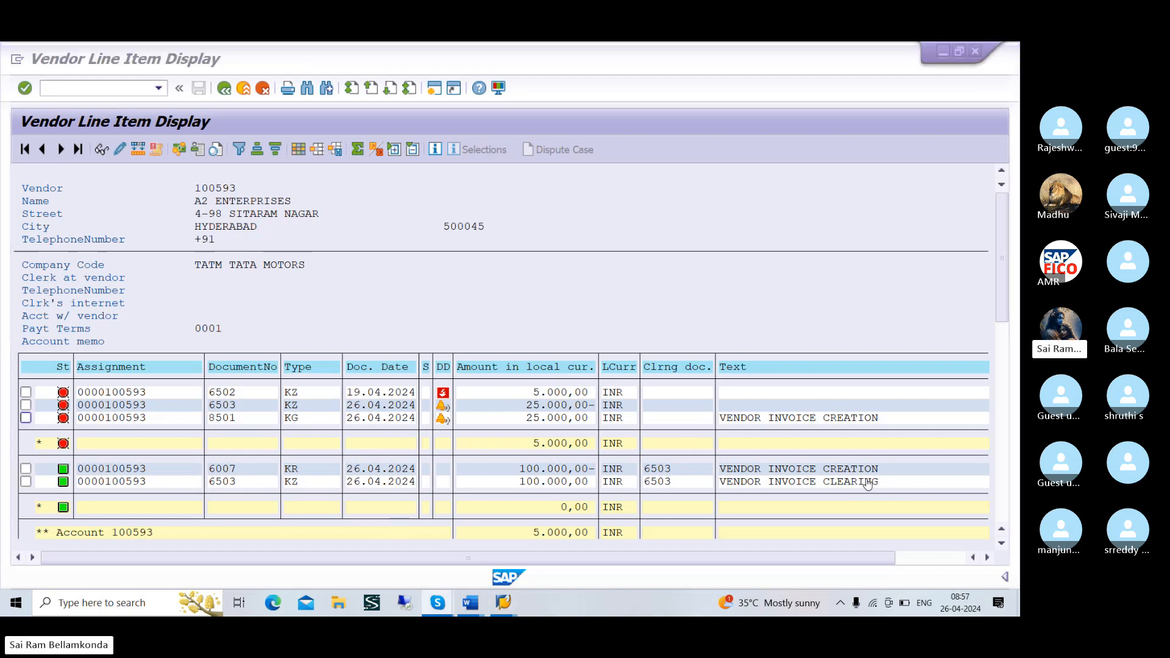
click(590, 339)
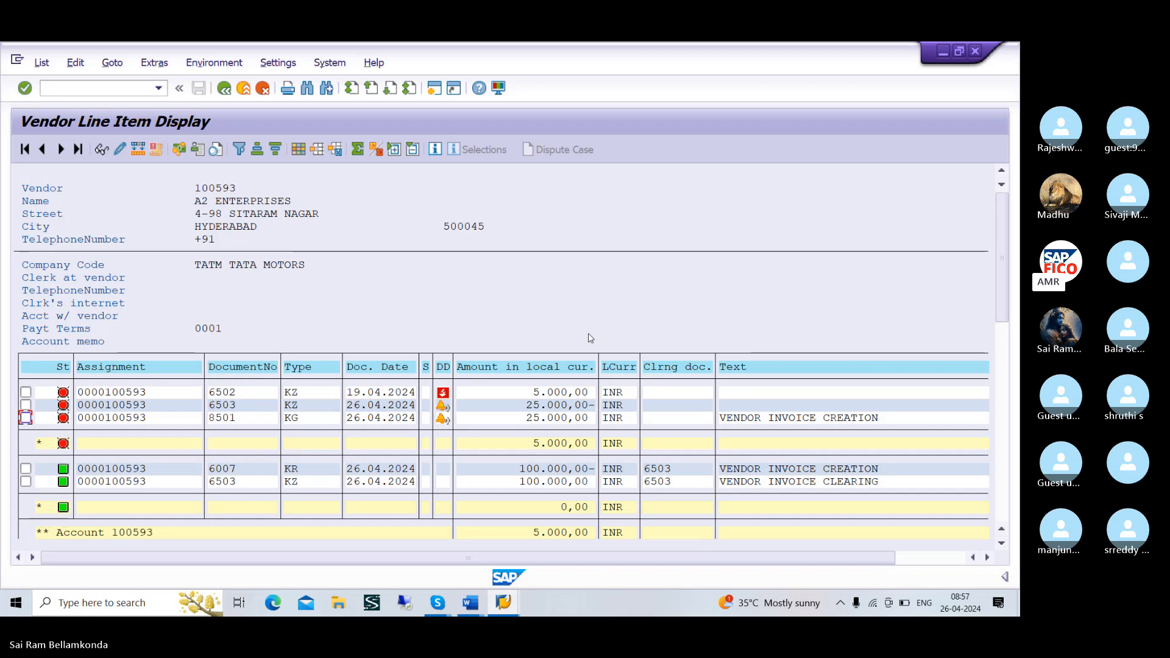
- Switch to the Skype meeting window, unmute the microphone and mute it again
key(alt+Tab)
key(alt+Tab)
key(alt+Tab)
key(alt+Tab)
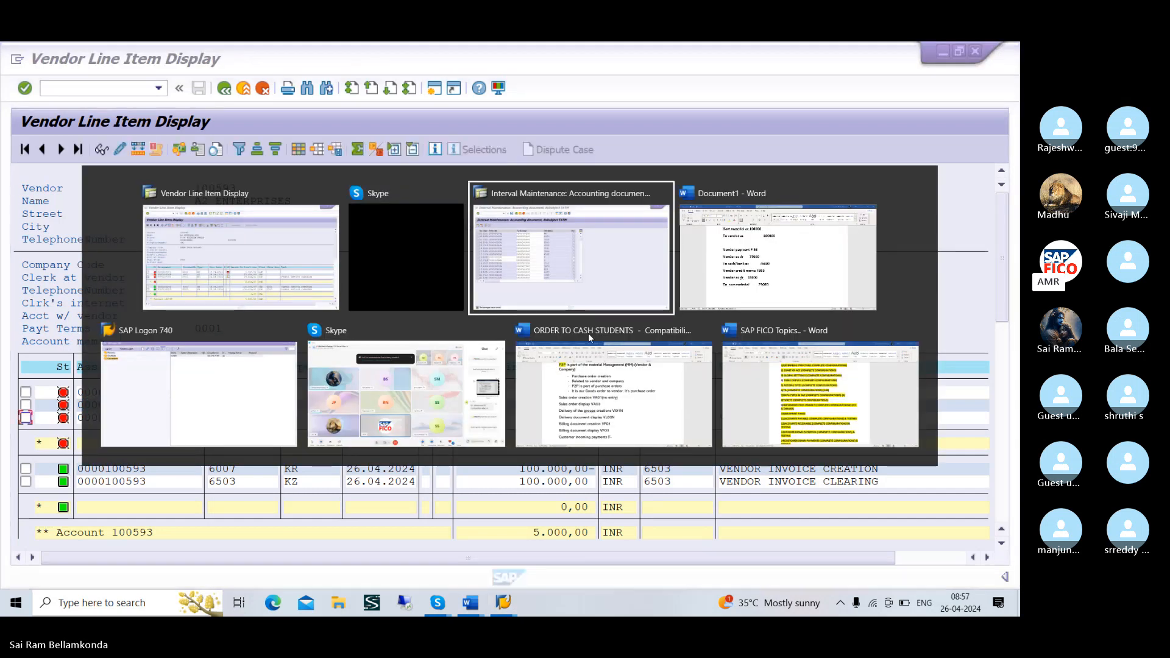
key(alt+Tab)
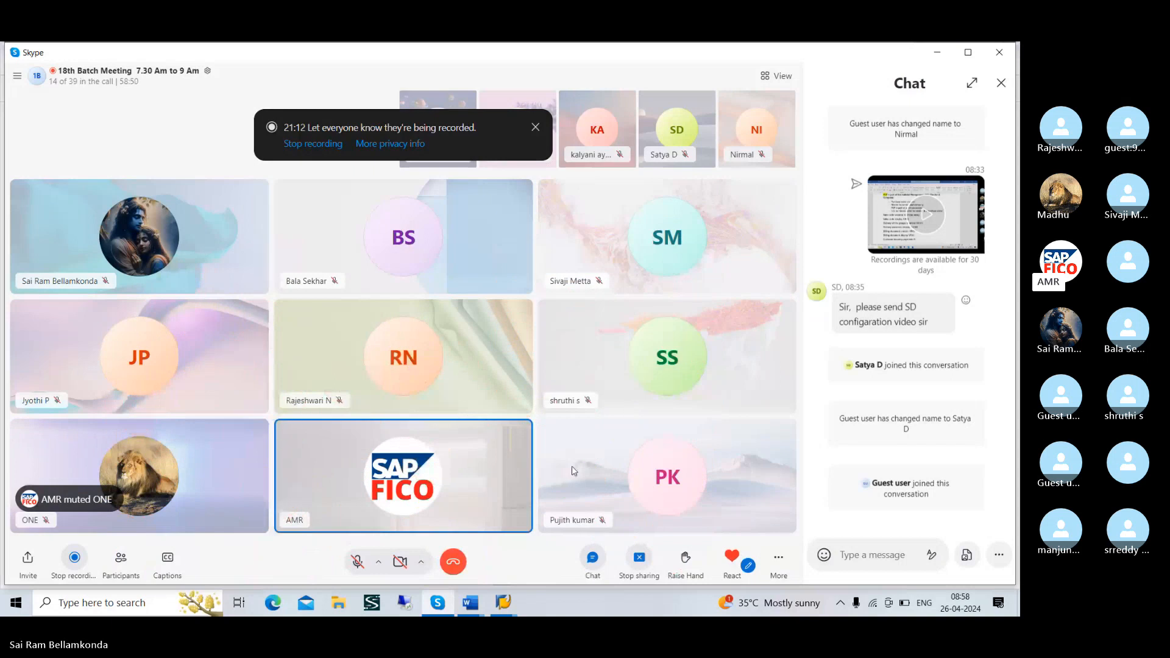
click(359, 561)
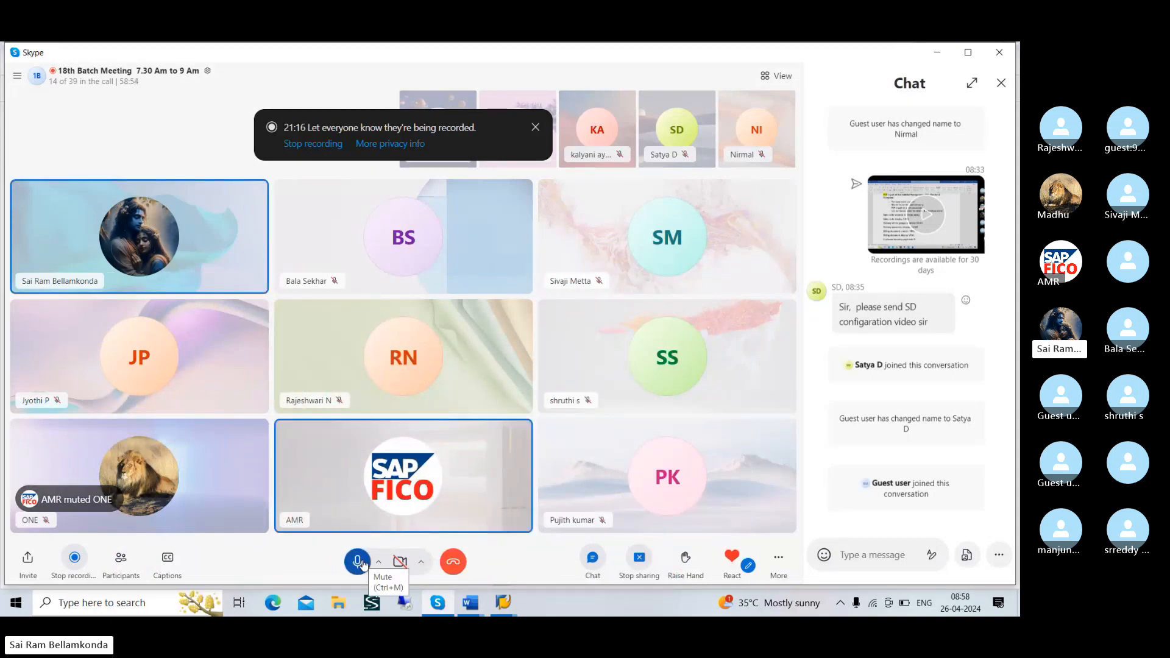
click(360, 562)
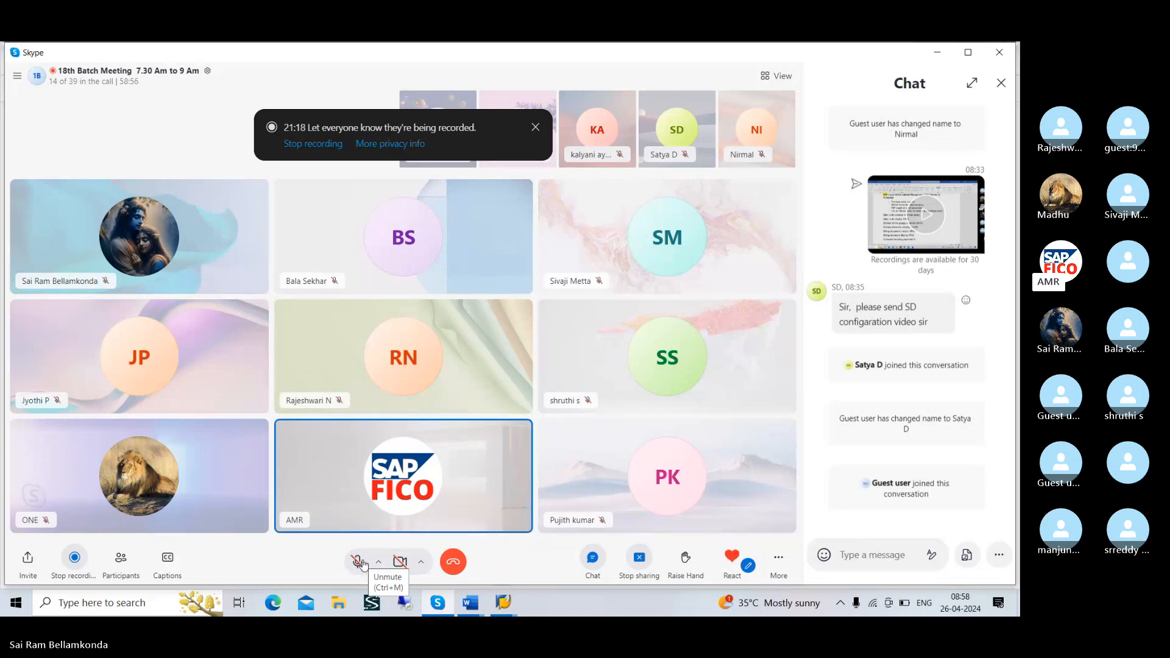